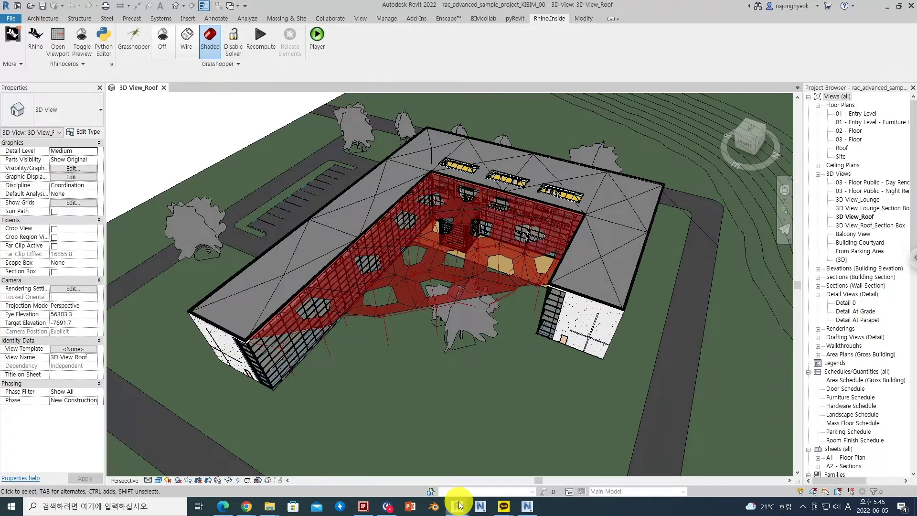
pyautogui.moveTo(460, 511)
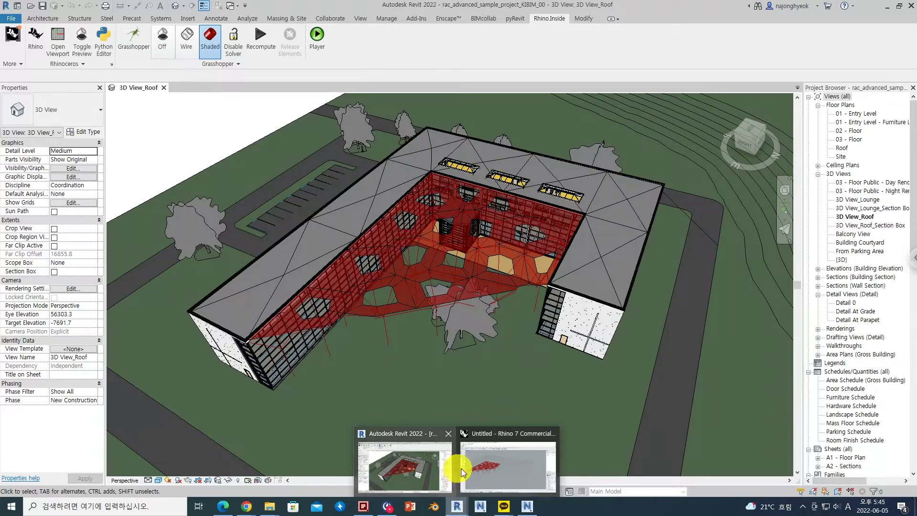
pyautogui.moveTo(493, 470)
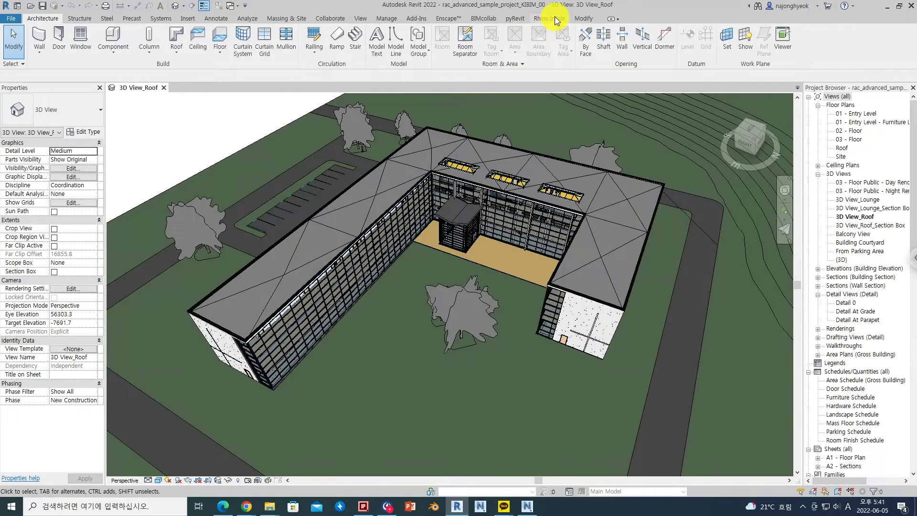
# Start Rhino.Inside in Revit, open the Rhino window and maximize it.
pyautogui.click(555, 19)
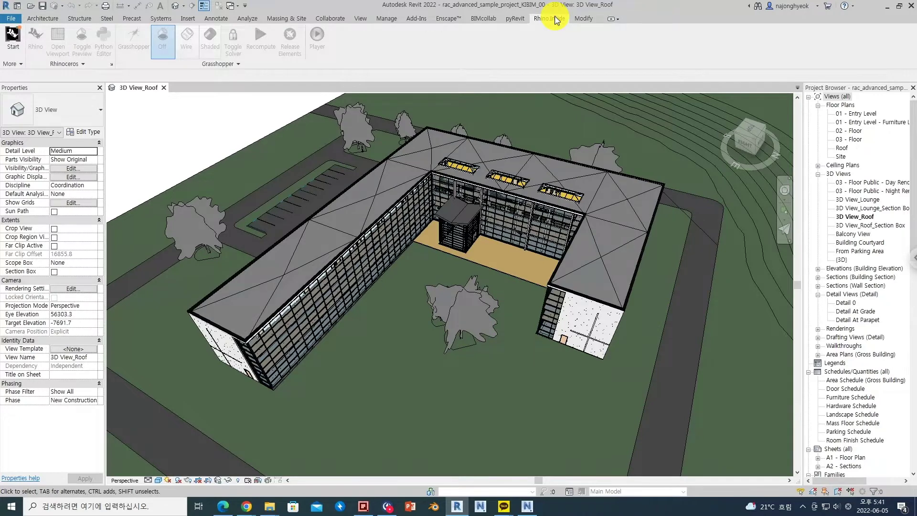
pyautogui.click(17, 44)
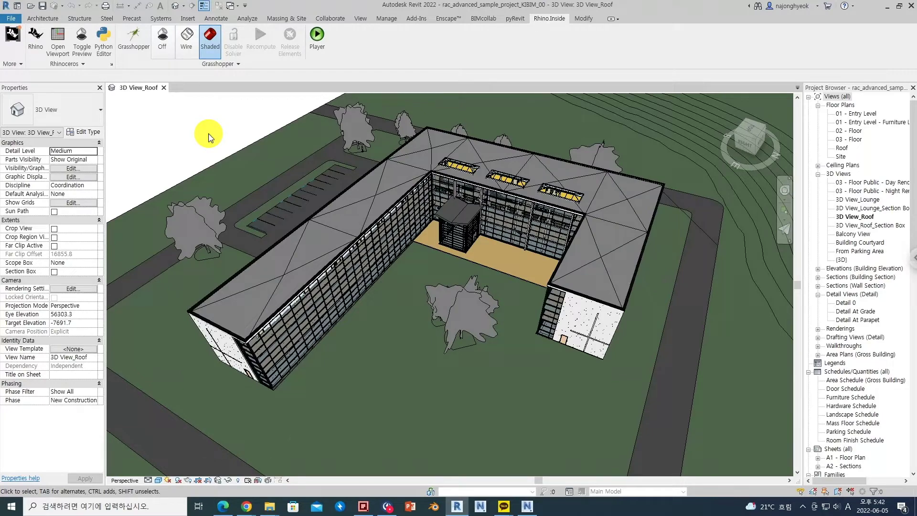
pyautogui.click(33, 40)
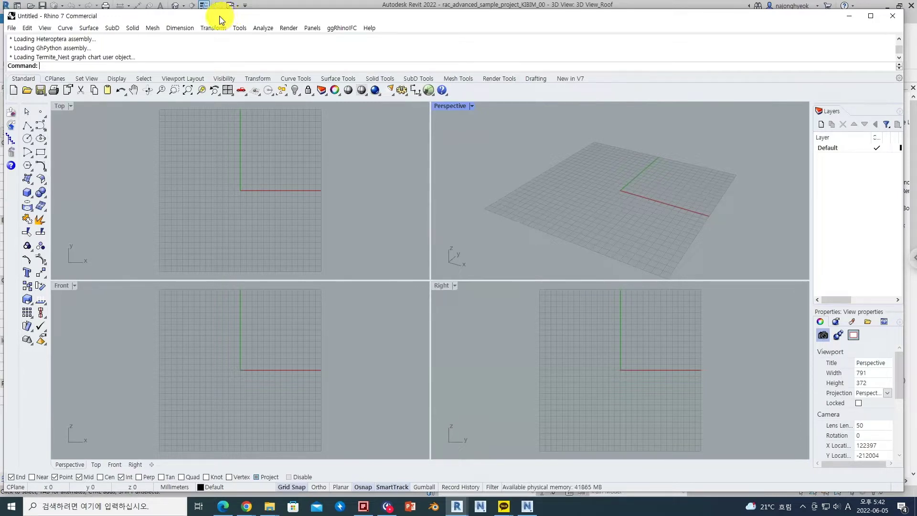
pyautogui.moveTo(222, 20); pyautogui.dragTo(274, 57)
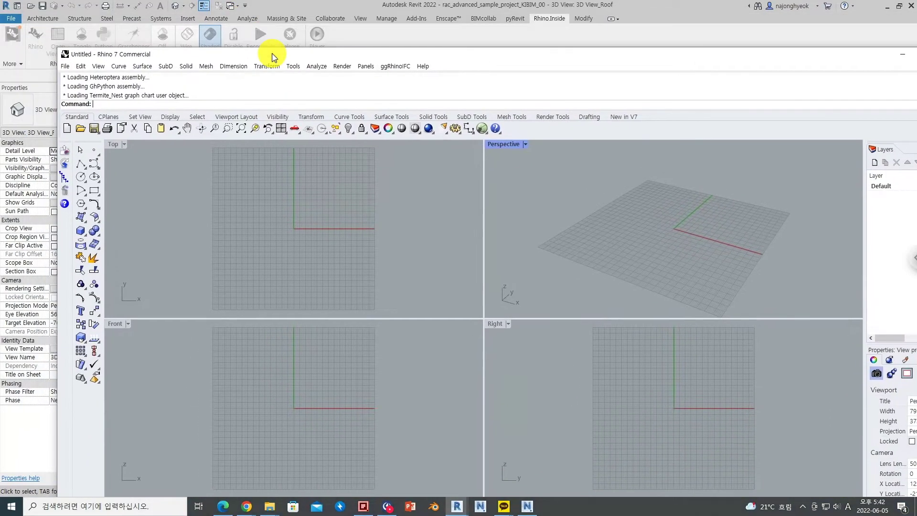
pyautogui.doubleClick(275, 57)
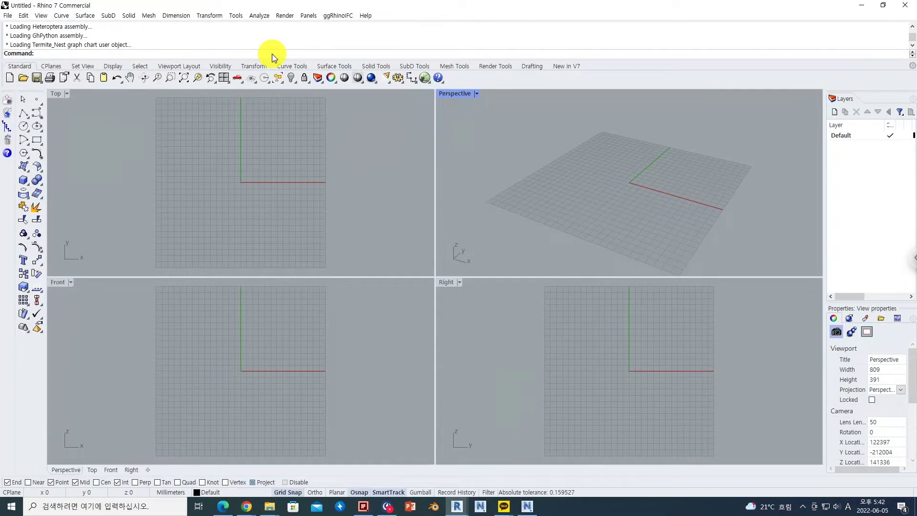
# Launch Grasshopper, open the recent definition Part2-1_VoronoiRoof_220605a and enlarge its window.
pyautogui.click(427, 79)
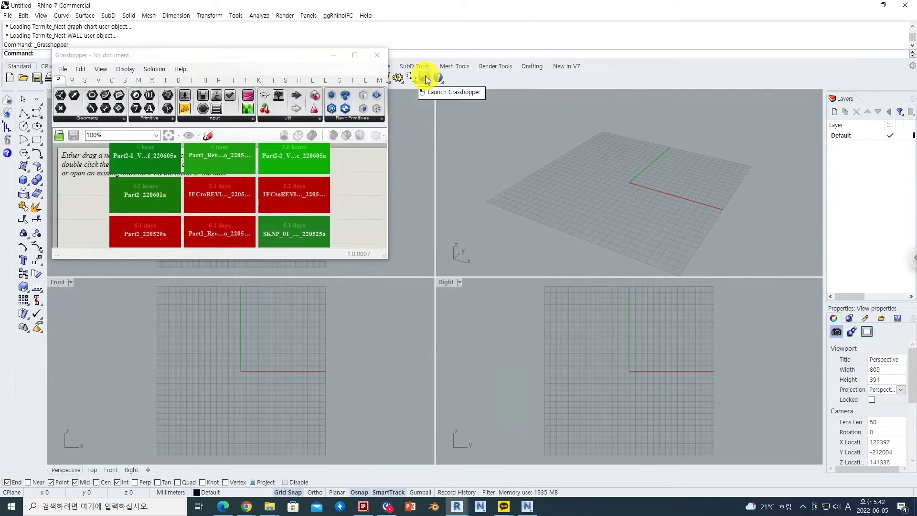
pyautogui.click(162, 168)
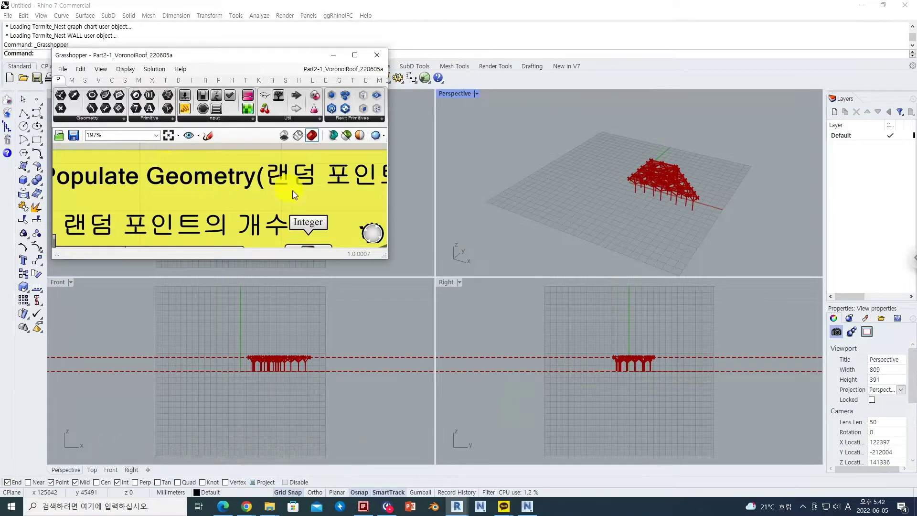
pyautogui.moveTo(386, 258); pyautogui.dragTo(714, 424)
# Look over the whole Voronoi roof definition, from its red input group to the Revit output groups.
pyautogui.scroll(-5, 525, 329)
pyautogui.scroll(-6, 525, 330)
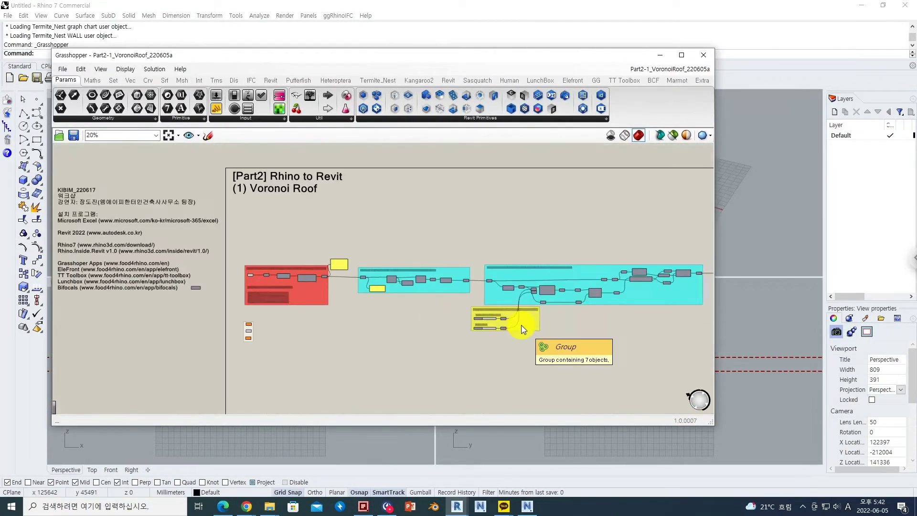
pyautogui.moveTo(519, 311); pyautogui.dragTo(321, 283, button='right')
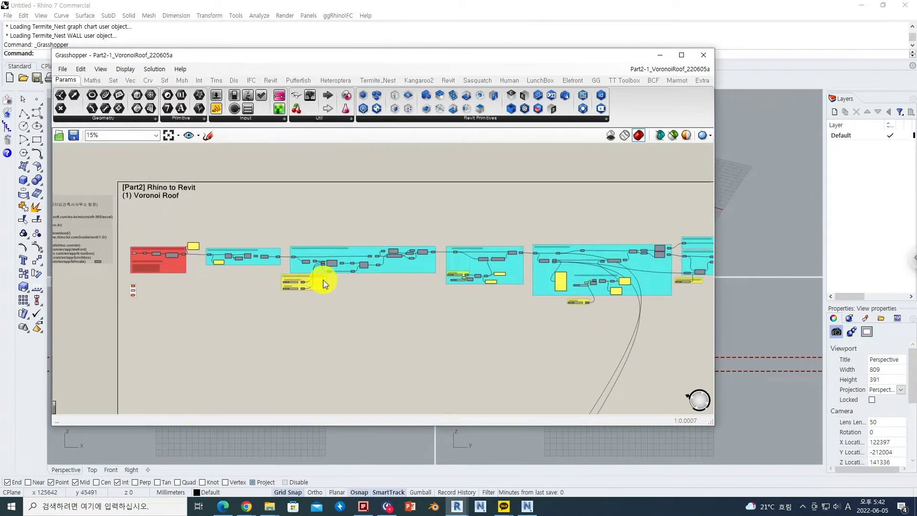
pyautogui.scroll(-2, 321, 282)
pyautogui.moveTo(393, 312); pyautogui.dragTo(327, 280, button='right')
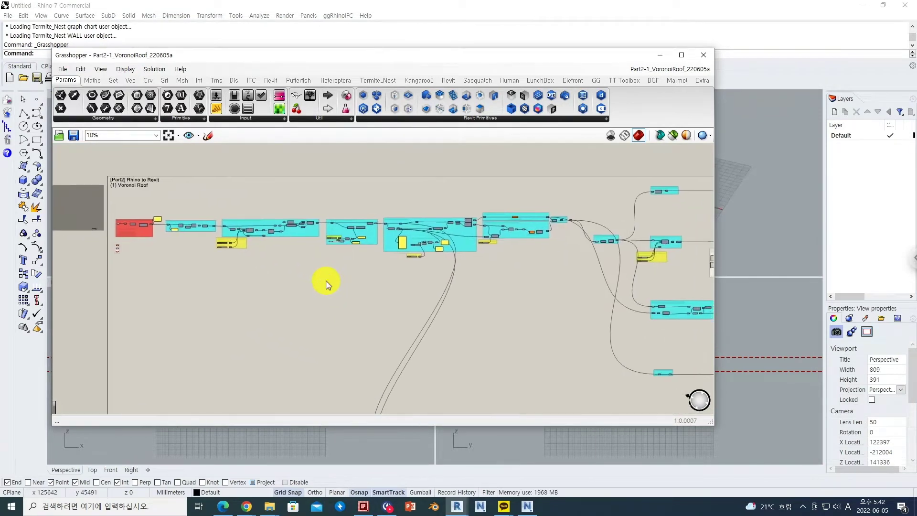
pyautogui.scroll(-1, 327, 283)
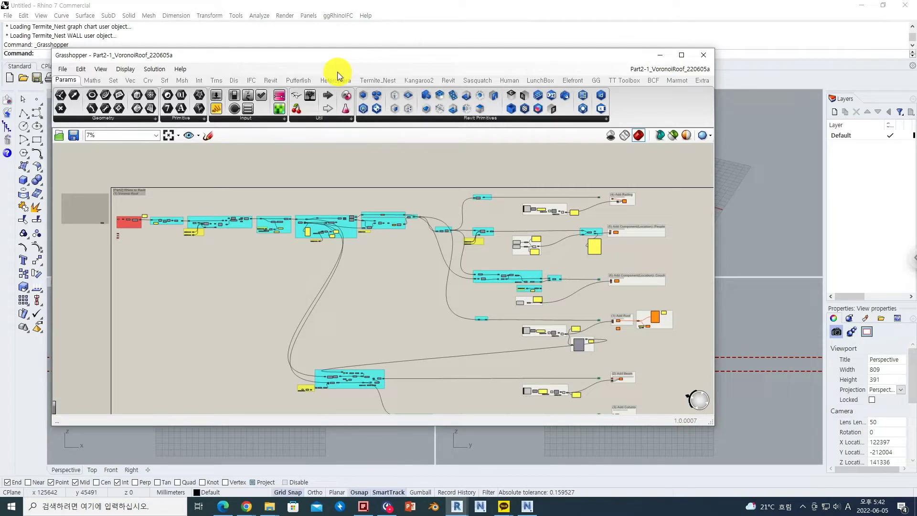
# Move the Grasshopper window aside, maximize the Perspective viewport and inspect the Voronoi roof preview from another angle.
pyautogui.moveTo(419, 63); pyautogui.dragTo(491, 236)
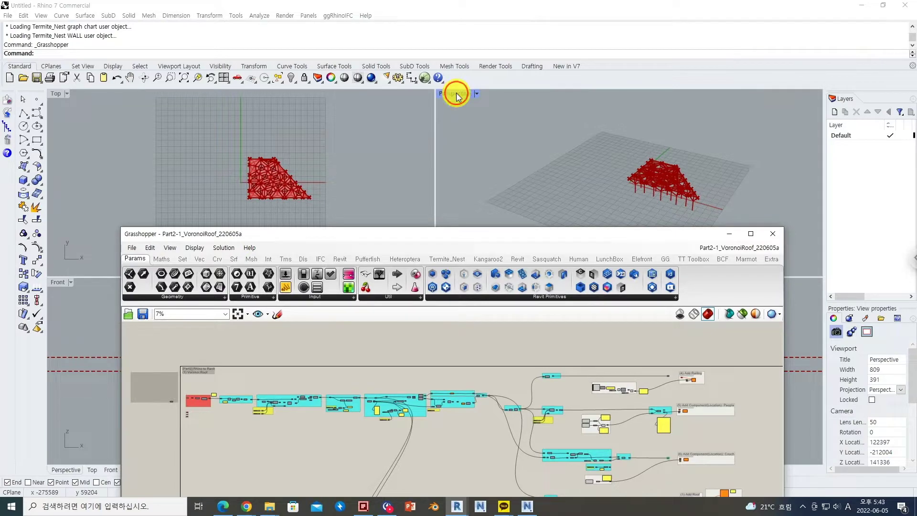
pyautogui.doubleClick(457, 94)
pyautogui.moveTo(388, 234); pyautogui.dragTo(689, 171)
pyautogui.scroll(5, 296, 264)
pyautogui.scroll(-5, 295, 293)
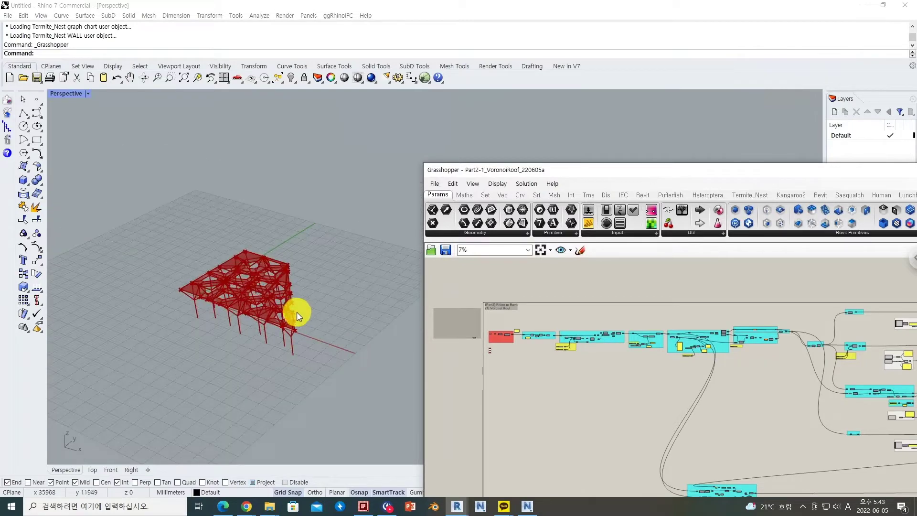
pyautogui.keyDown('shift'); pyautogui.moveTo(313, 328); pyautogui.dragTo(76, 307, button='right'); pyautogui.keyUp('shift')
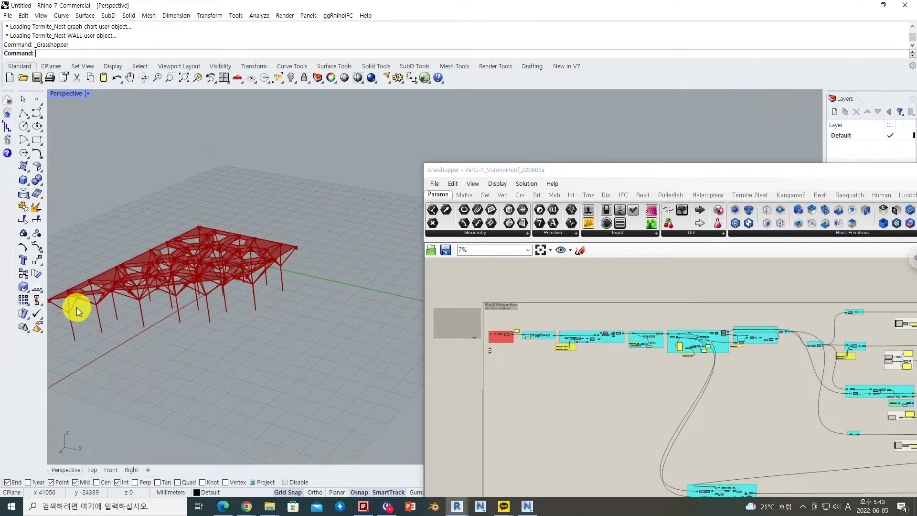
# Snap the Grasshopper window to half the screen so it sits beside the Rhino roof preview.
pyautogui.moveTo(544, 168); pyautogui.dragTo(434, 127)
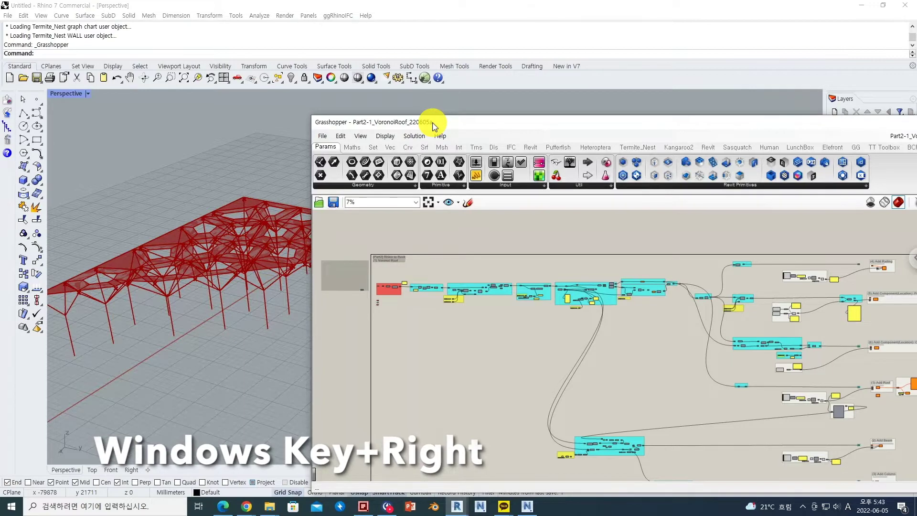
pyautogui.press('super+Right')
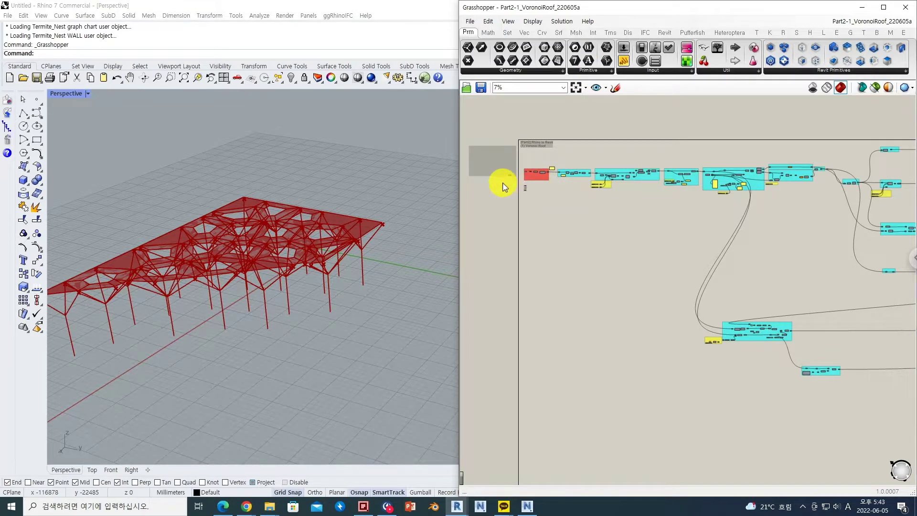
pyautogui.scroll(2, 497, 184)
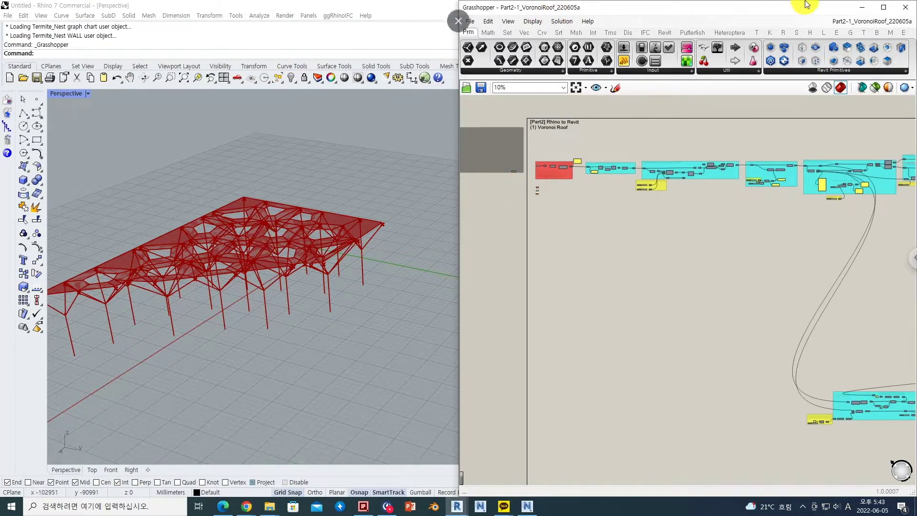
# Switch to Revit and change the Grasshopper preview to wire, to off, and back to shaded.
pyautogui.hotkey('alt', 'Tab')
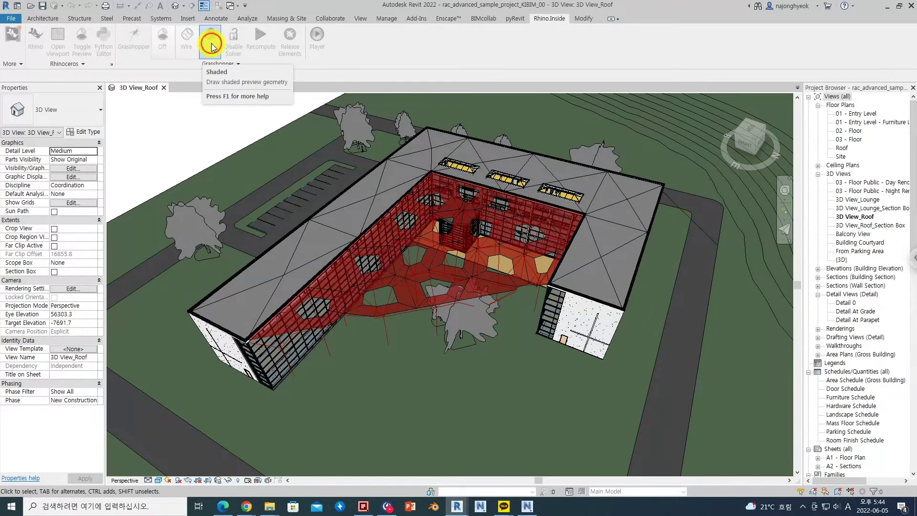
pyautogui.click(187, 43)
pyautogui.click(163, 42)
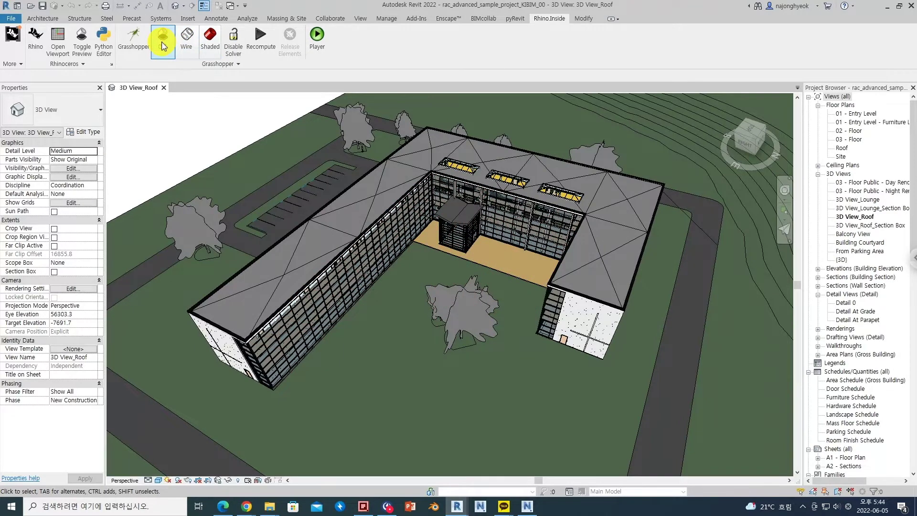
pyautogui.click(212, 46)
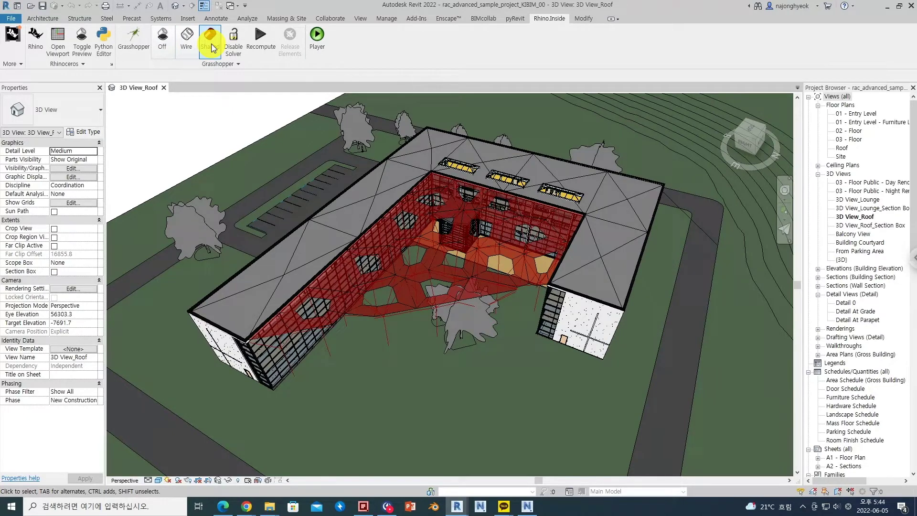
# Disable and re-enable the Grasshopper solver from Revit, and switch back to the Rhino window.
pyautogui.click(236, 48)
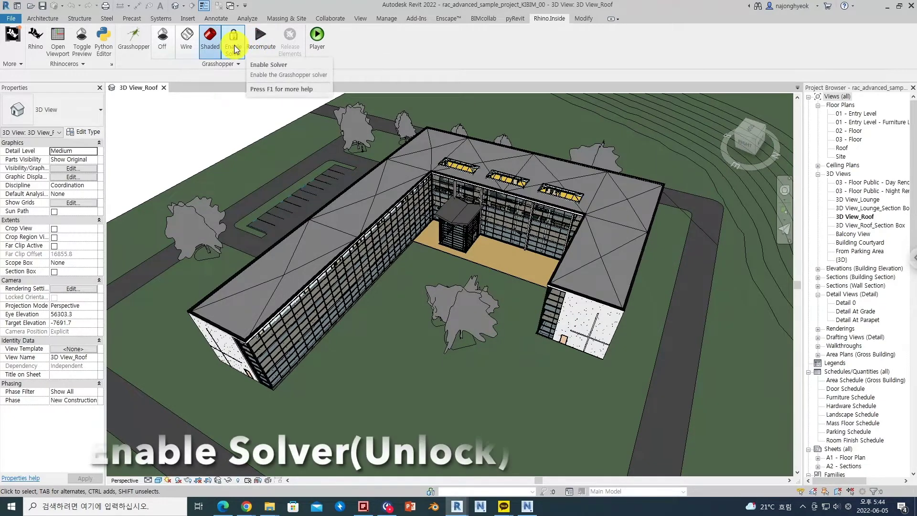
pyautogui.click(234, 49)
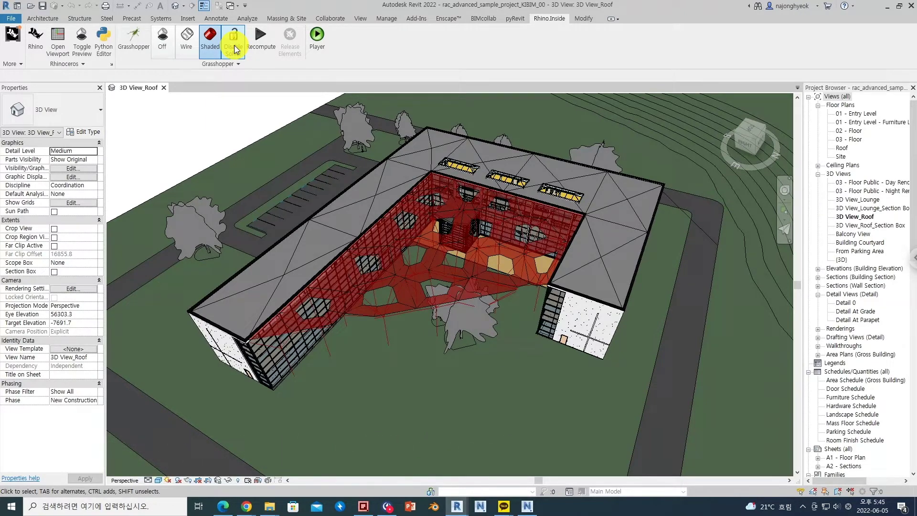
pyautogui.moveTo(459, 510)
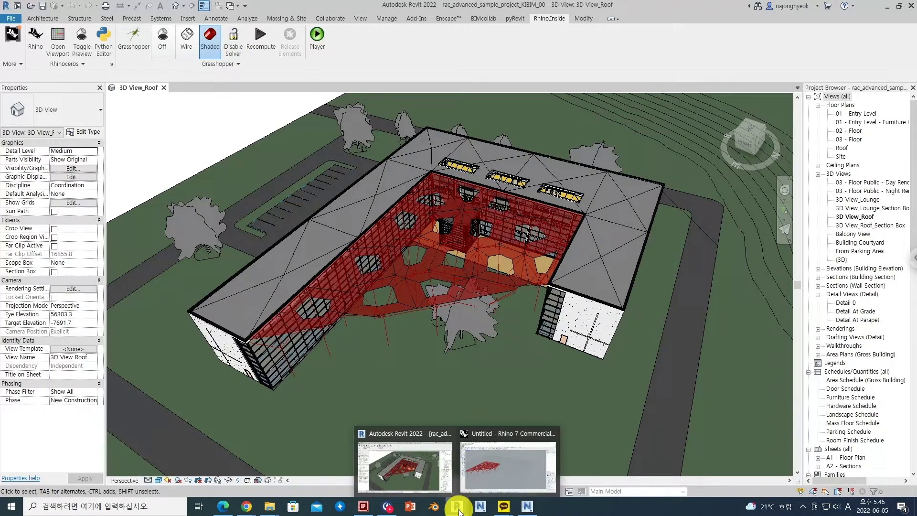
pyautogui.moveTo(493, 472)
pyautogui.click(493, 472)
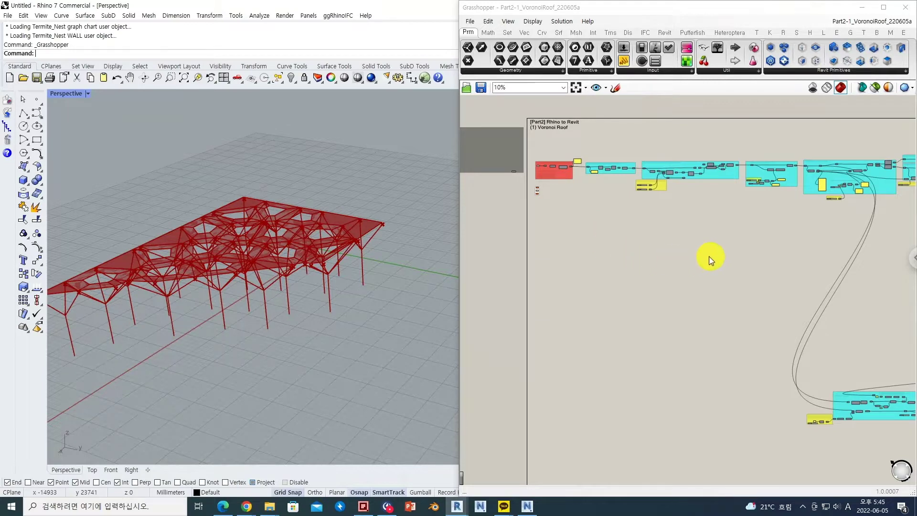
# Examine the definition's red input group and the yellow Populate Geometry group with the random point count and seed sliders.
pyautogui.scroll(-3, 610, 248)
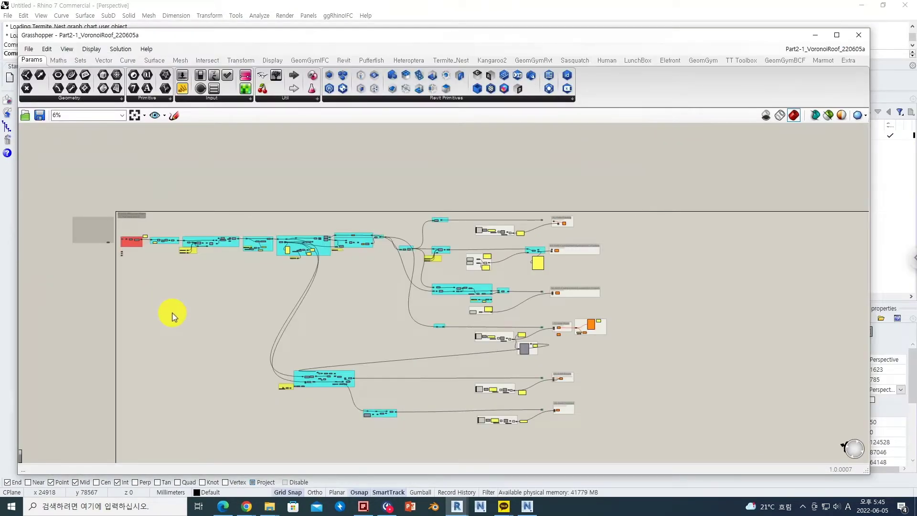
pyautogui.moveTo(182, 285); pyautogui.dragTo(171, 258, button='right')
pyautogui.scroll(1, 149, 225)
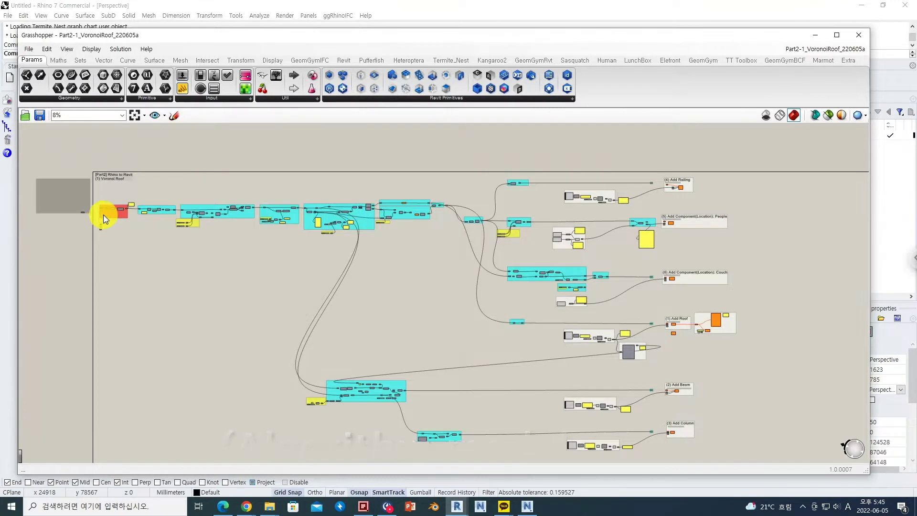
pyautogui.scroll(2, 110, 218)
pyautogui.scroll(2, 109, 218)
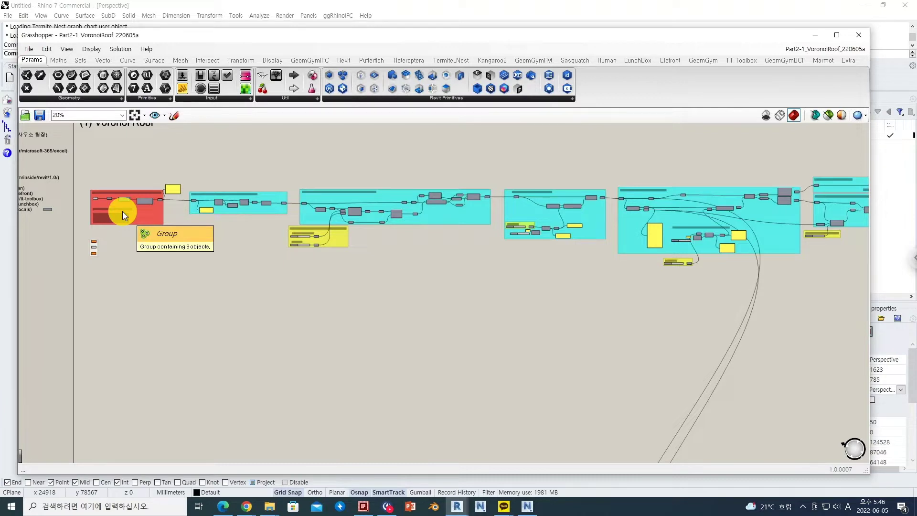
pyautogui.scroll(-3, 210, 256)
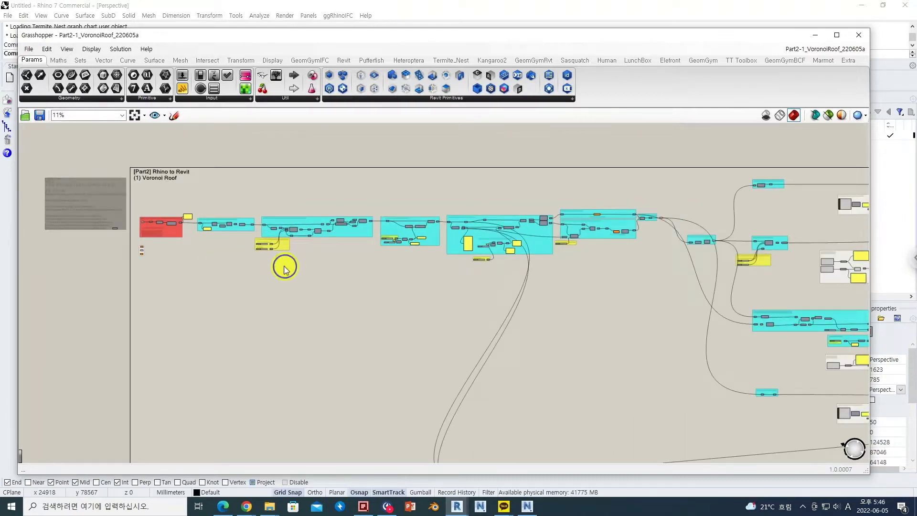
pyautogui.moveTo(285, 263); pyautogui.dragTo(230, 258, button='right')
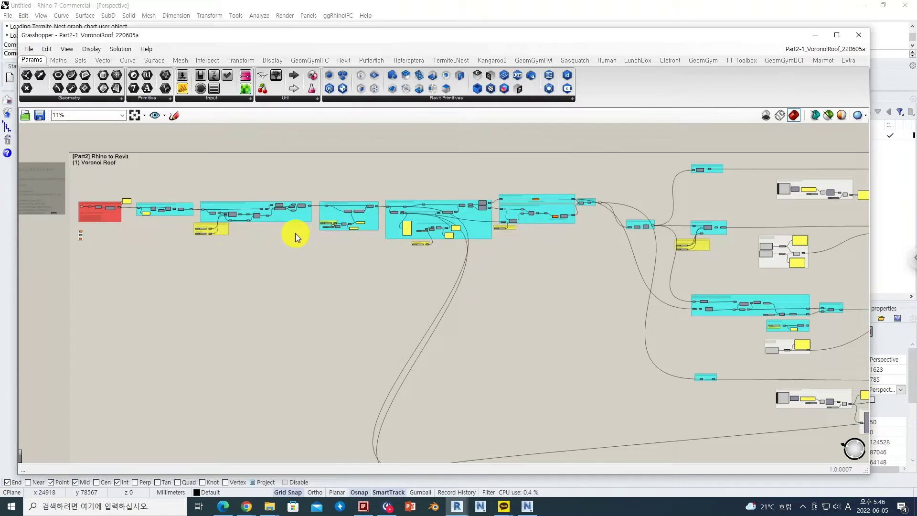
pyautogui.scroll(3, 225, 229)
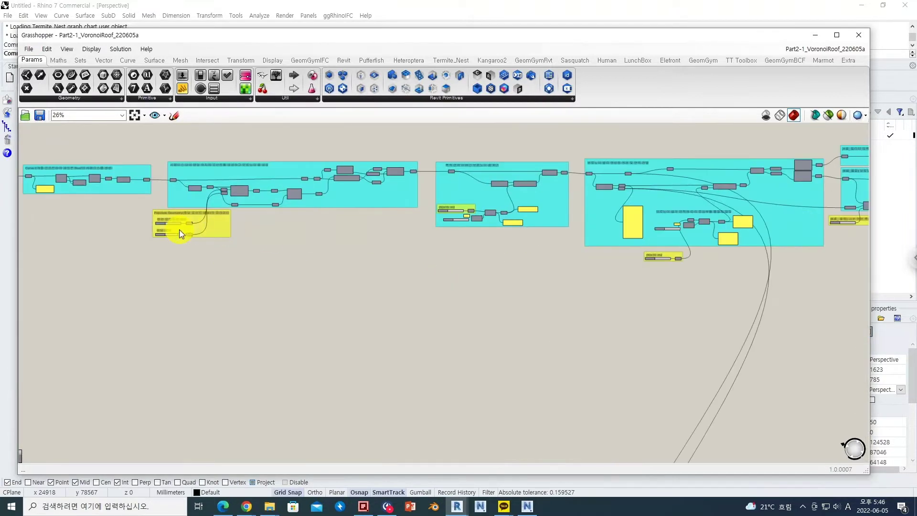
pyautogui.scroll(2, 180, 233)
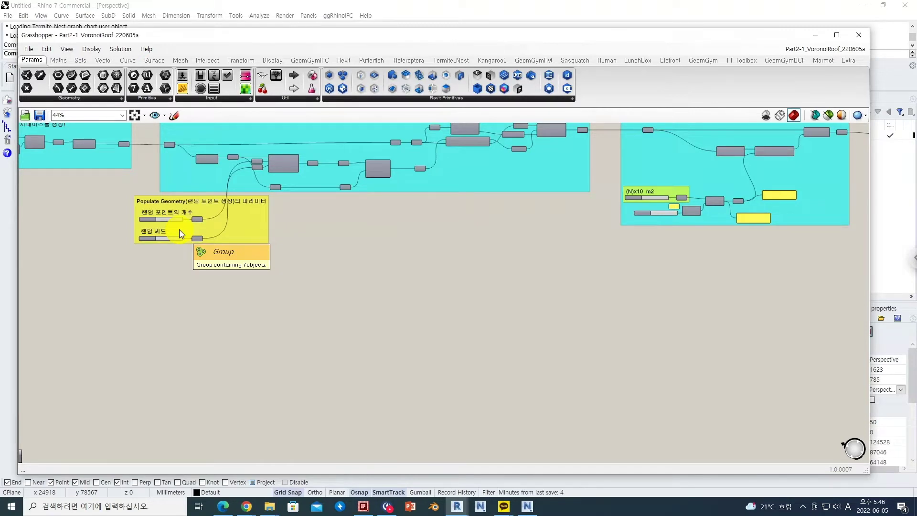
pyautogui.scroll(-3, 354, 286)
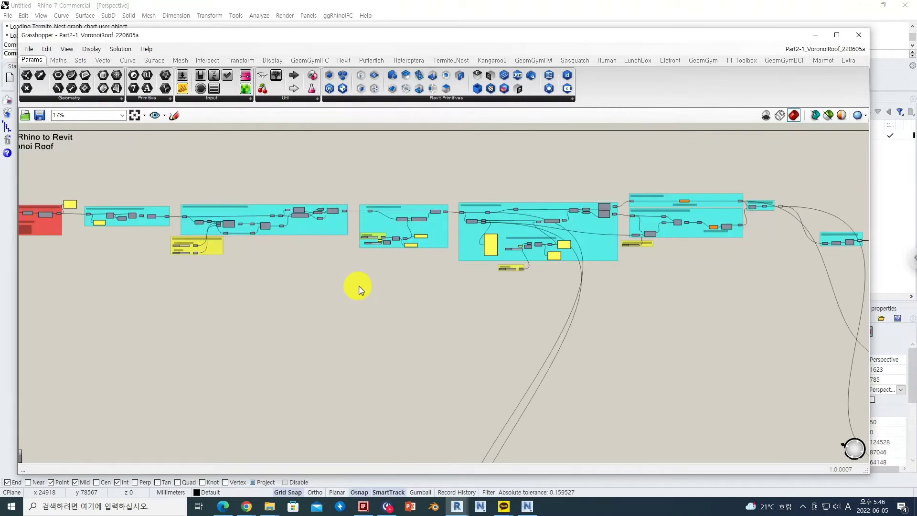
# Follow the remaining cyan groups of the definition to the railing, component, roof, beam and column output groups.
pyautogui.moveTo(450, 277); pyautogui.dragTo(231, 280, button='right')
pyautogui.moveTo(591, 289); pyautogui.dragTo(359, 290, button='right')
pyautogui.moveTo(622, 295); pyautogui.dragTo(481, 299, button='right')
pyautogui.moveTo(590, 303); pyautogui.dragTo(436, 293, button='right')
pyautogui.scroll(-2, 436, 292)
pyautogui.moveTo(457, 342); pyautogui.dragTo(543, 287, button='right')
pyautogui.scroll(-2, 463, 291)
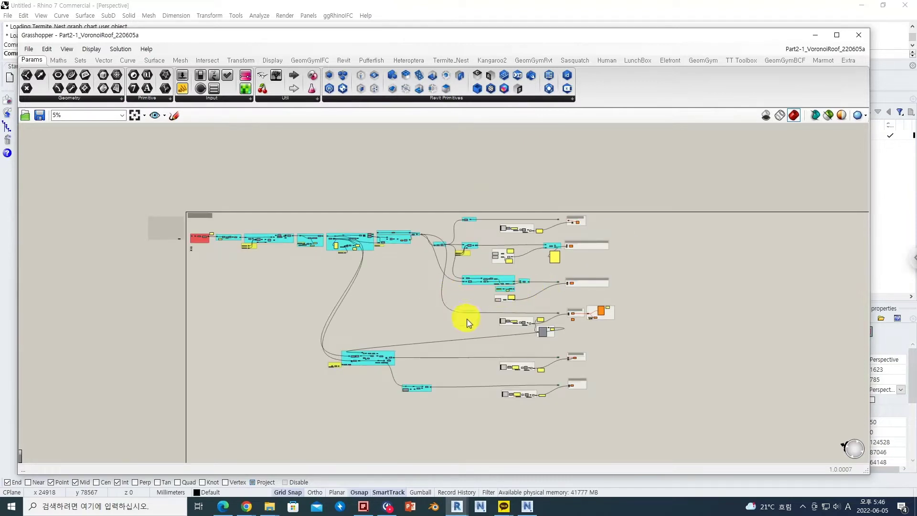
# Examine the labelled output groups for adding the roof, beams, columns, railing, and the couch and people components.
pyautogui.scroll(1, 465, 341)
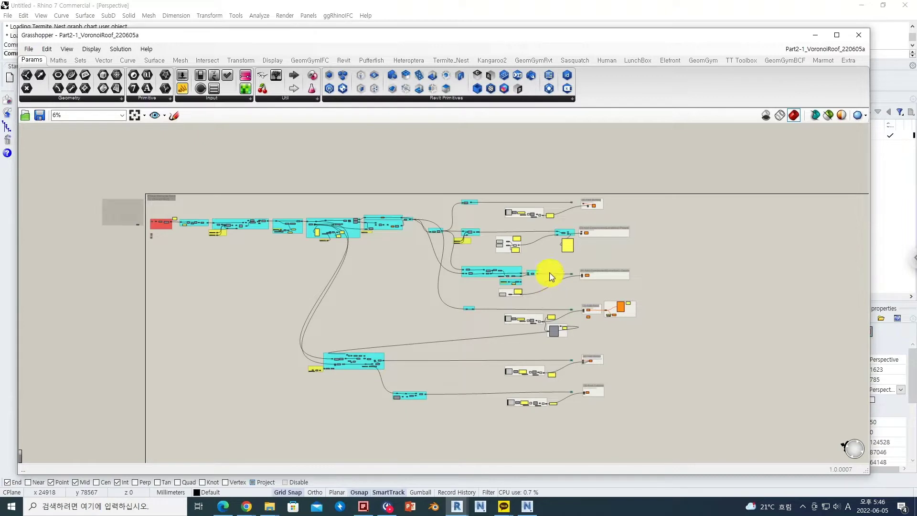
pyautogui.scroll(1, 587, 232)
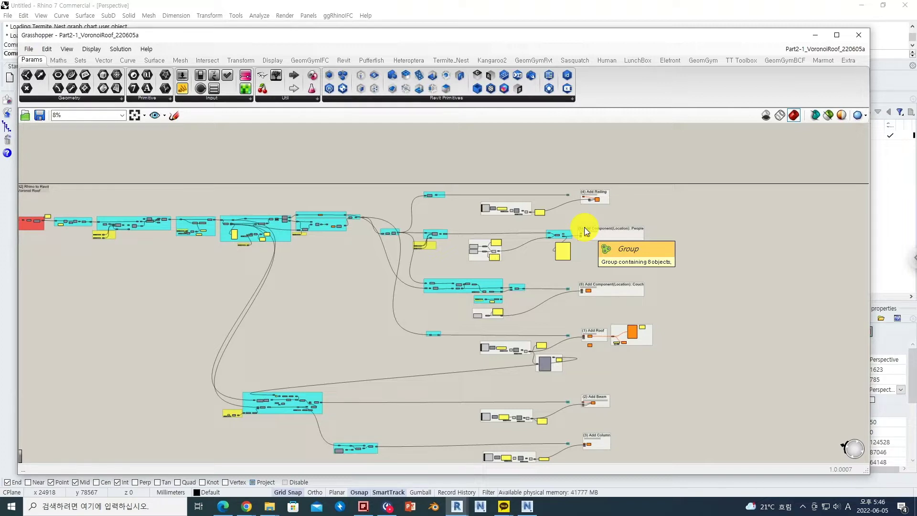
pyautogui.moveTo(314, 291); pyautogui.dragTo(333, 282, button='right')
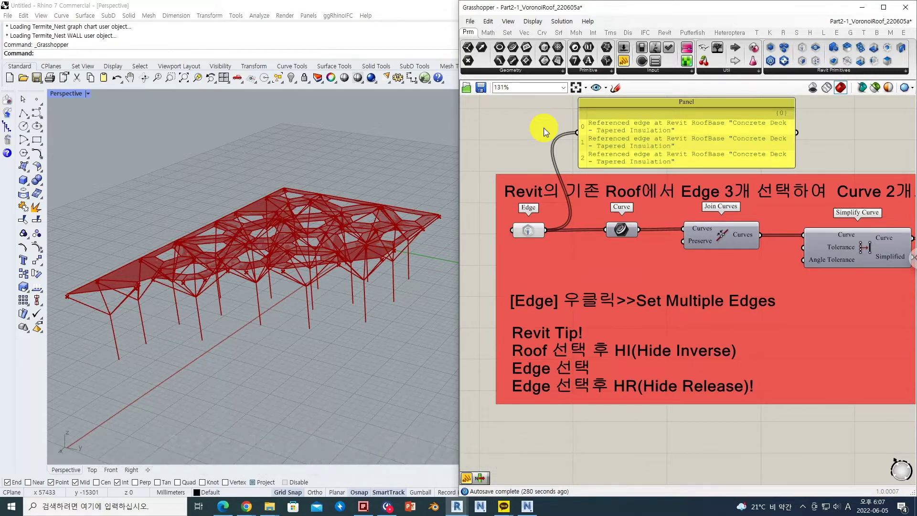
# Check the Edge parameter's geometry, restrict the Grasshopper preview to selected objects only, and preview the Simplify Curve component.
pyautogui.click(531, 231)
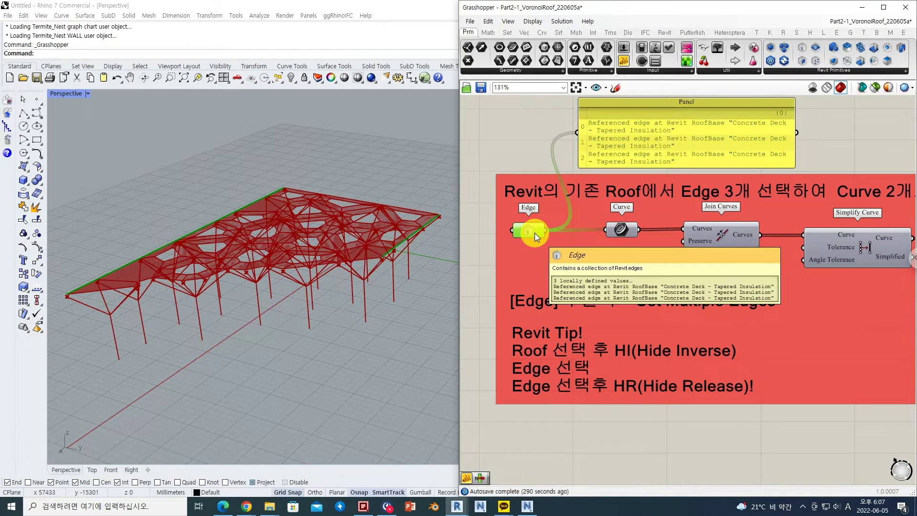
pyautogui.click(522, 158)
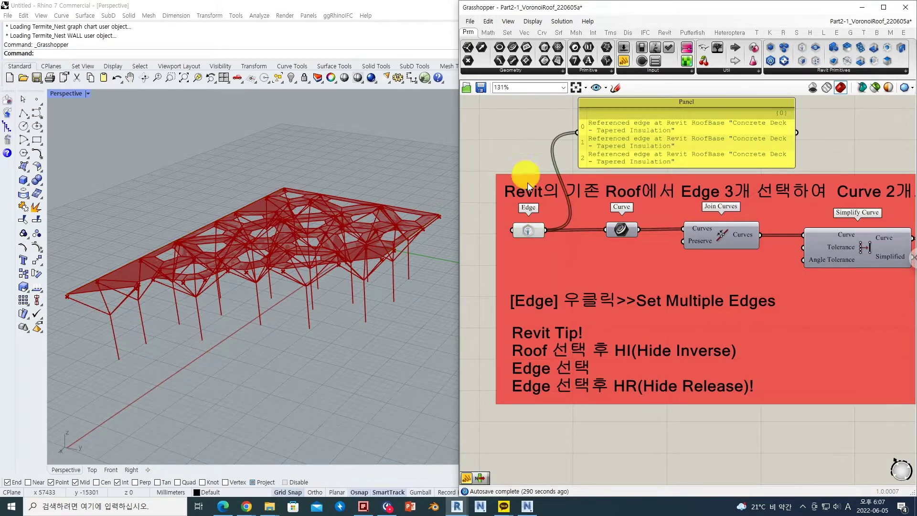
pyautogui.moveTo(539, 234)
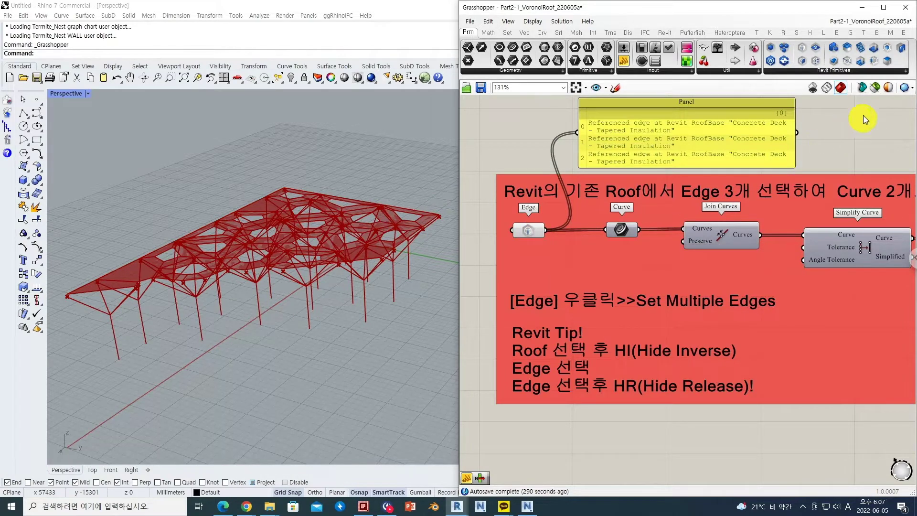
pyautogui.click(875, 88)
pyautogui.click(866, 242)
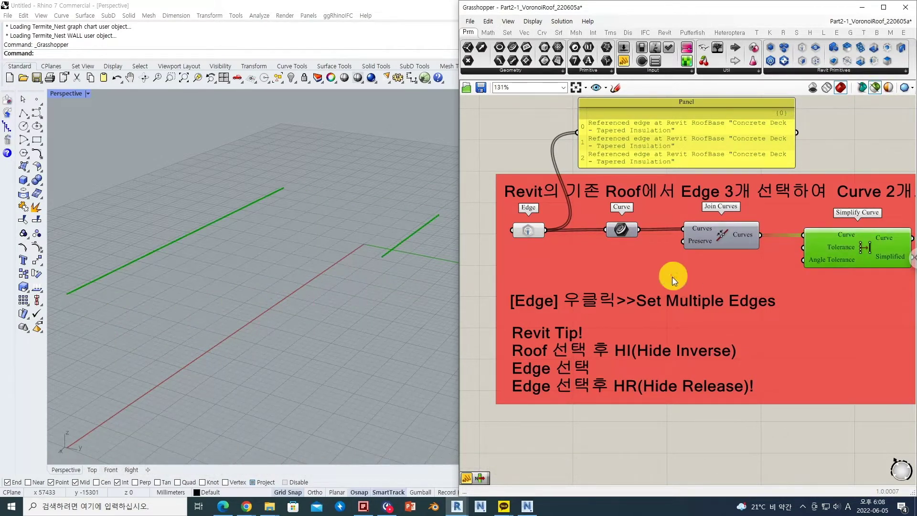
# Clear the referenced Revit edges from the Edge parameter in the red input group.
pyautogui.click(500, 155)
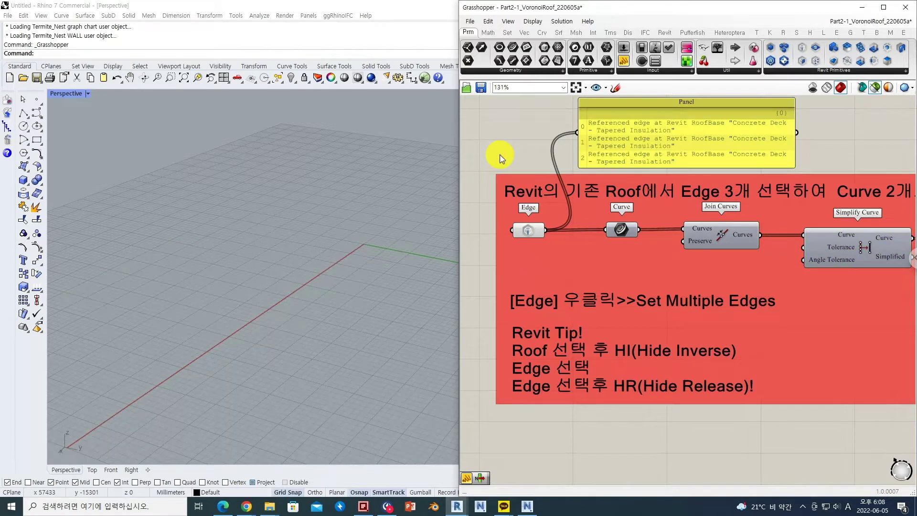
pyautogui.rightClick(531, 233)
pyautogui.click(574, 396)
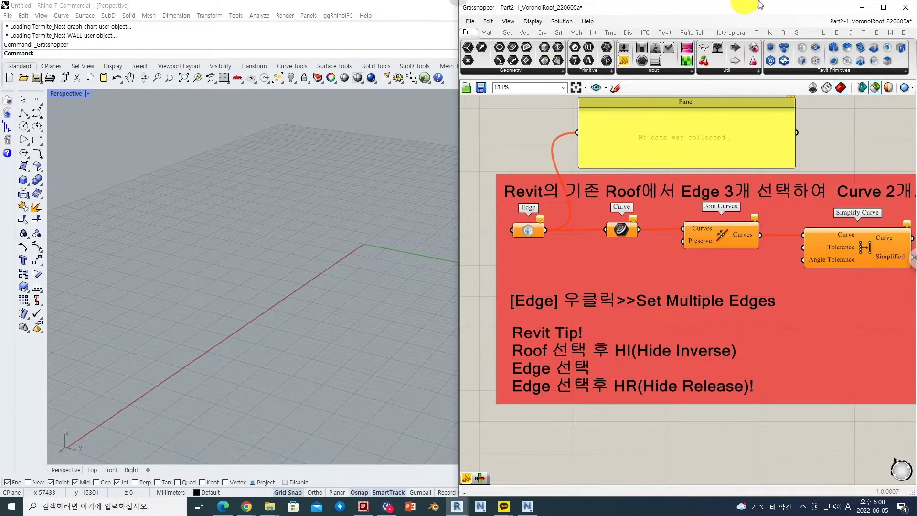
# Switch to Revit and temporarily isolate the Concrete Deck - Tapered Insulation roof in the 3D view.
pyautogui.click(870, 9)
pyautogui.click(860, 6)
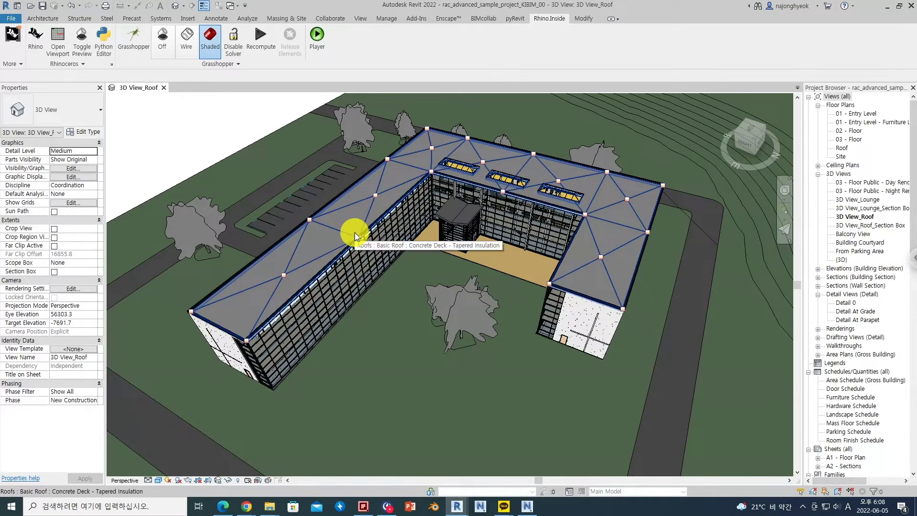
pyautogui.click(341, 234)
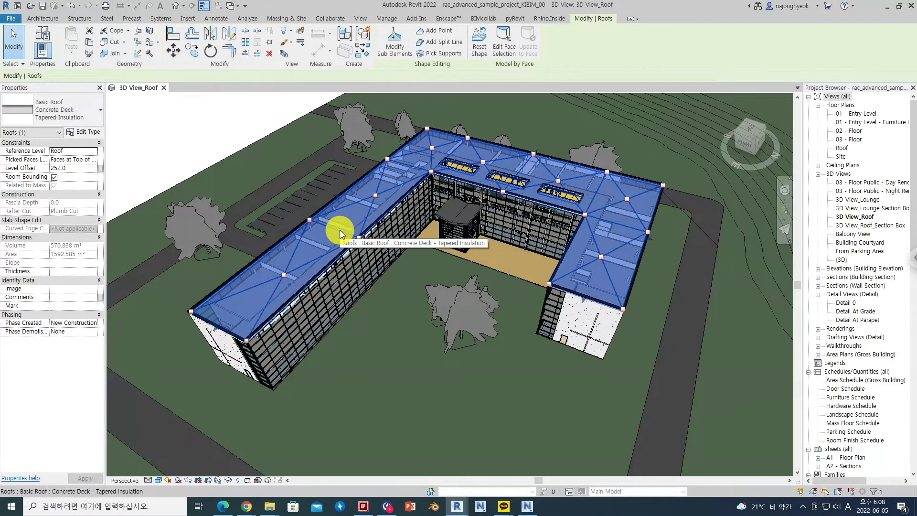
pyautogui.press('h')
pyautogui.press('i')
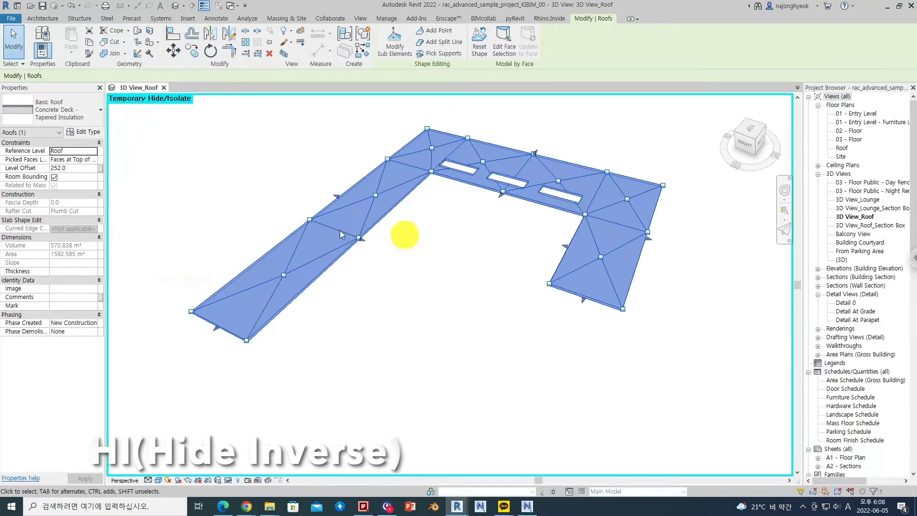
pyautogui.click(455, 316)
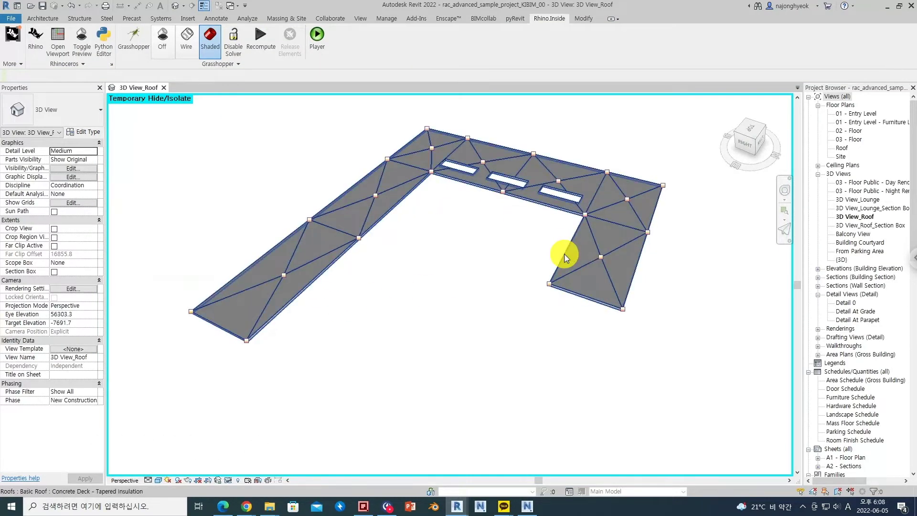
# Return to Grasshopper and assign multiple edges to the Edge parameter, picking the long wing's two inner roof edge segments and the short wing's inner edge.
pyautogui.moveTo(457, 506)
pyautogui.click(476, 479)
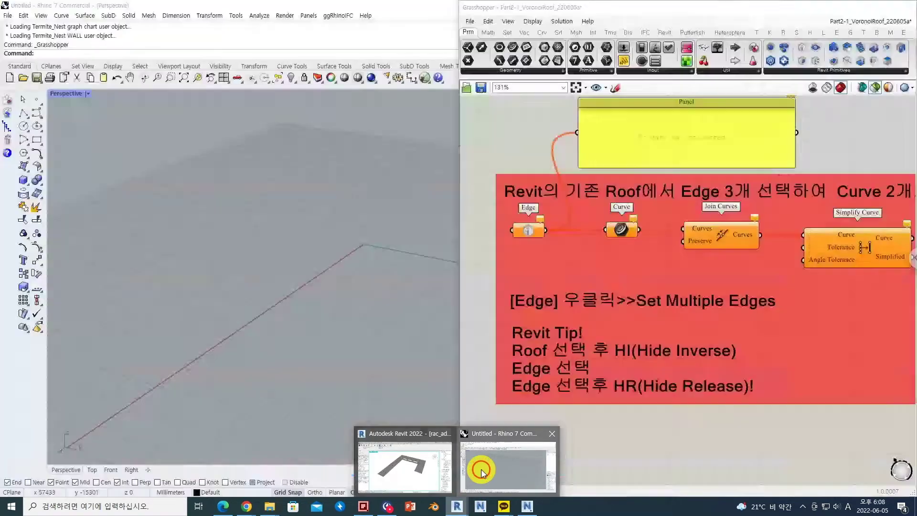
pyautogui.rightClick(532, 233)
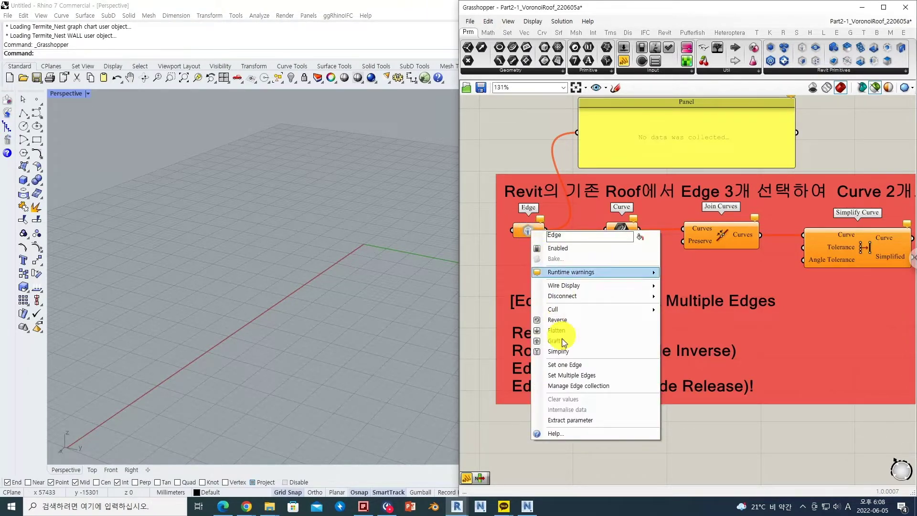
pyautogui.click(566, 376)
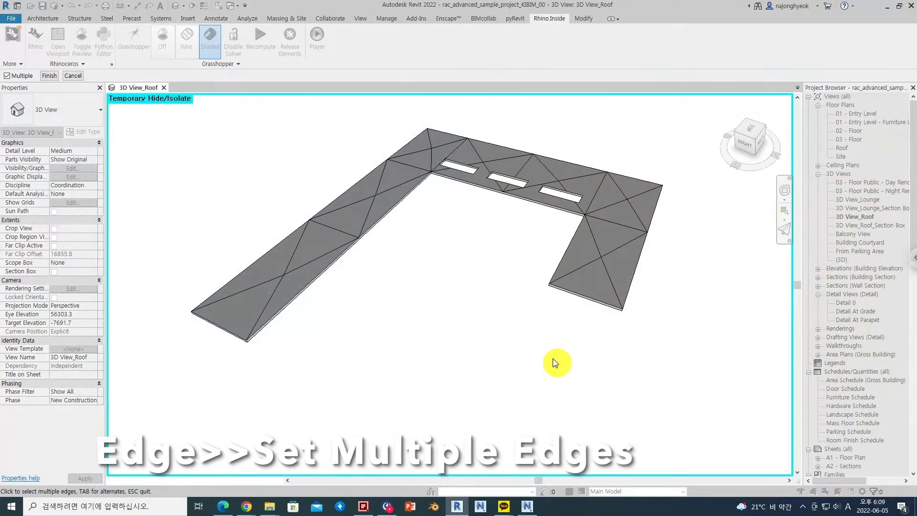
pyautogui.click(327, 267)
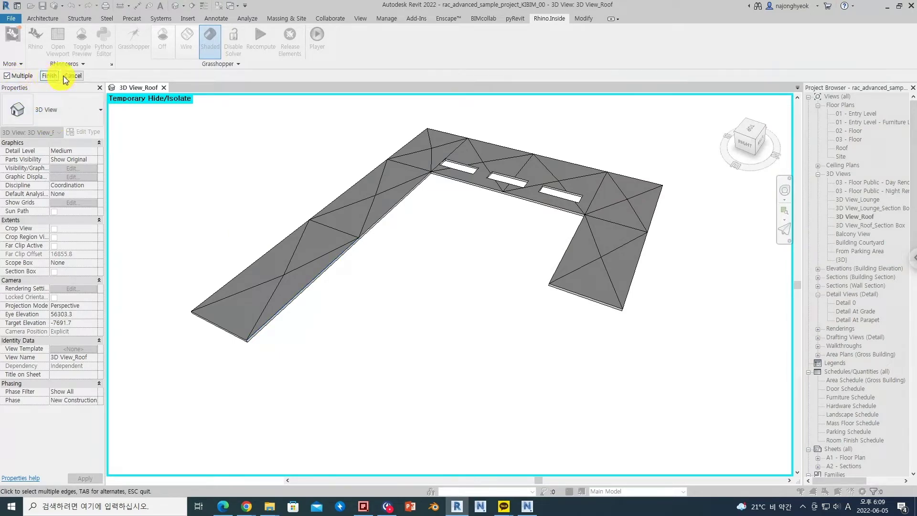
pyautogui.click(292, 301)
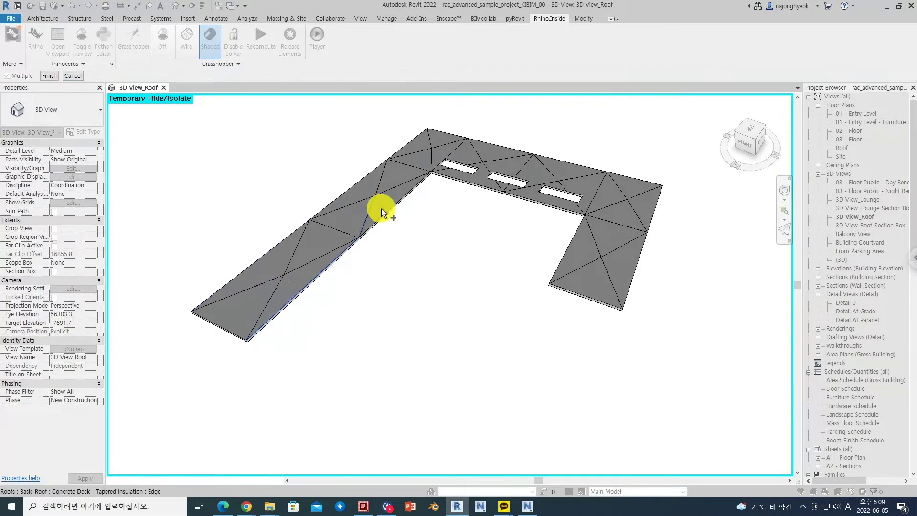
pyautogui.click(573, 242)
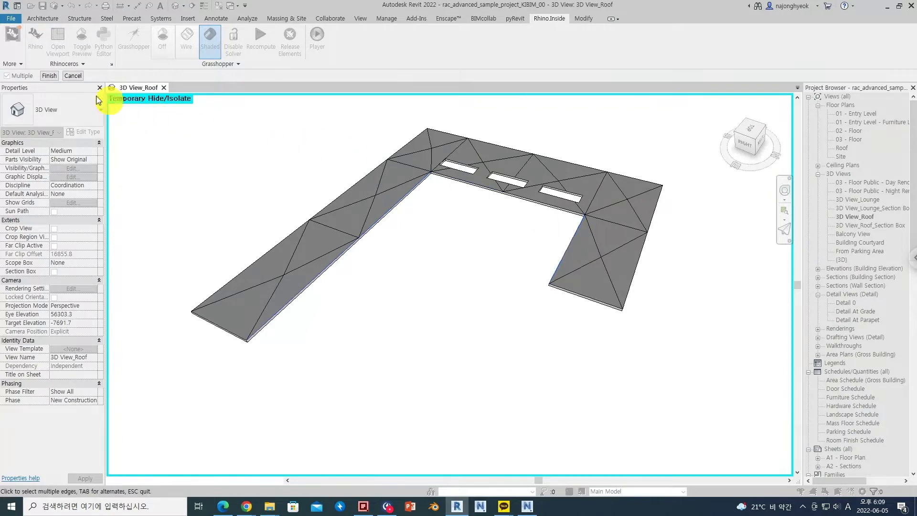
pyautogui.click(53, 76)
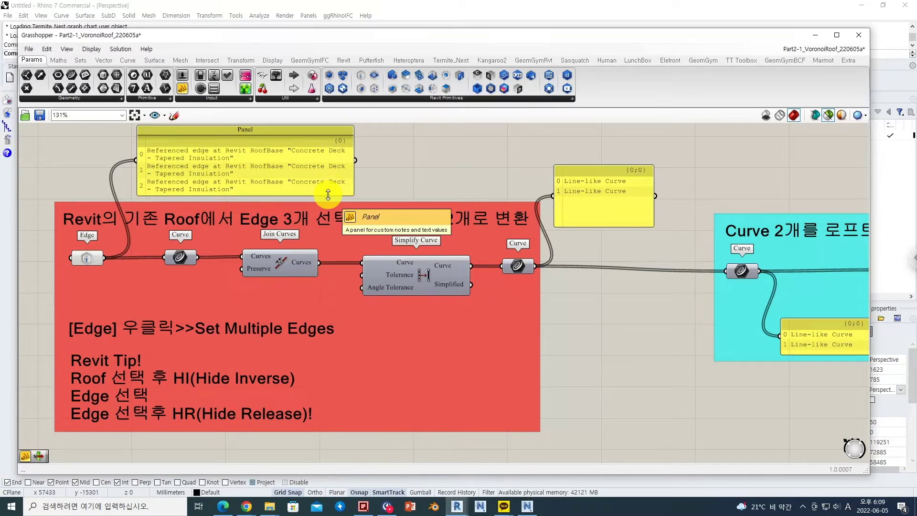
# Switch to Revit, reset the temporary hide/isolate to restore the whole building, and return to the Rhino window.
pyautogui.click(819, 38)
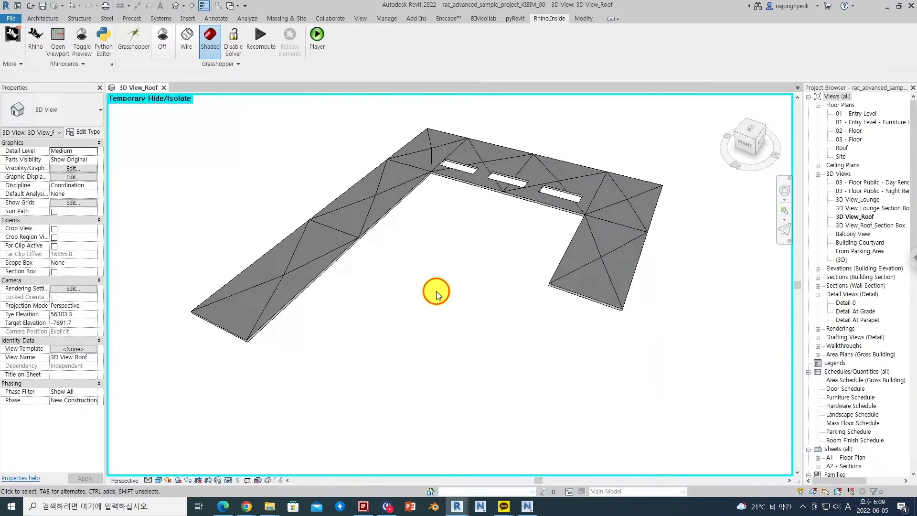
pyautogui.press('h')
pyautogui.press('r')
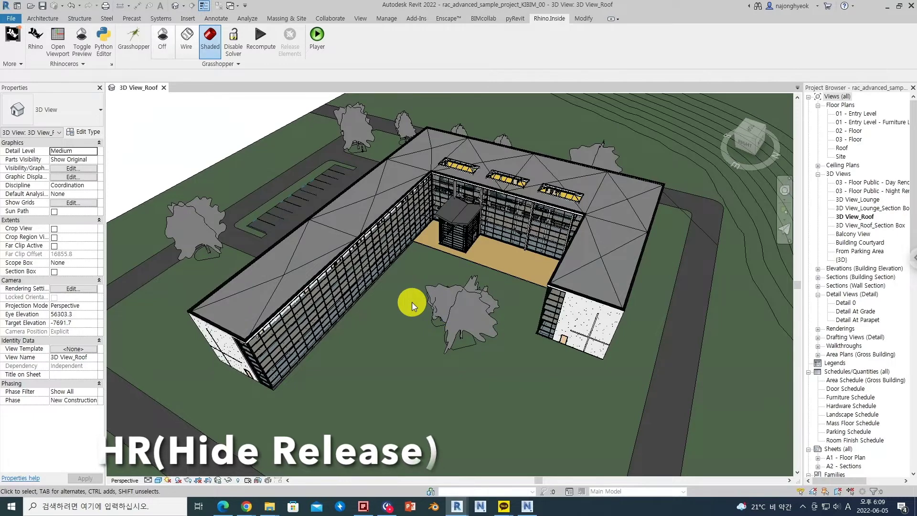
pyautogui.moveTo(458, 513)
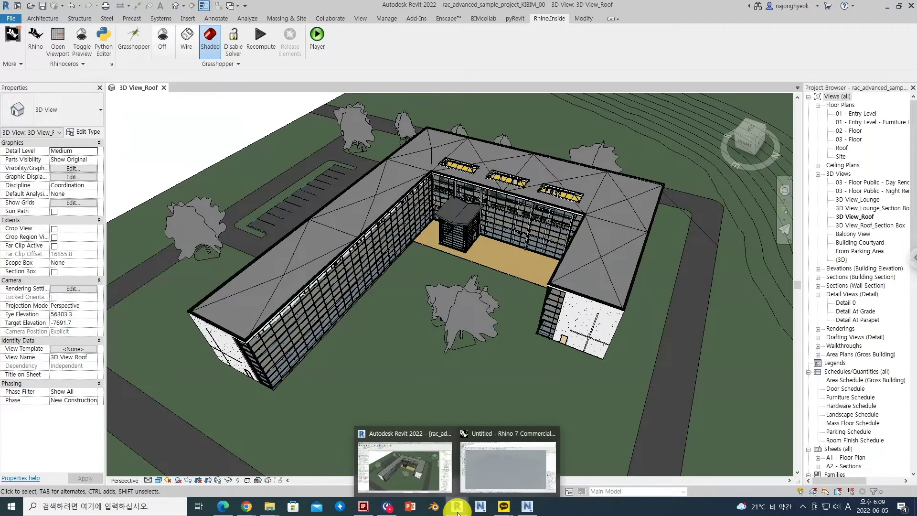
pyautogui.click(484, 474)
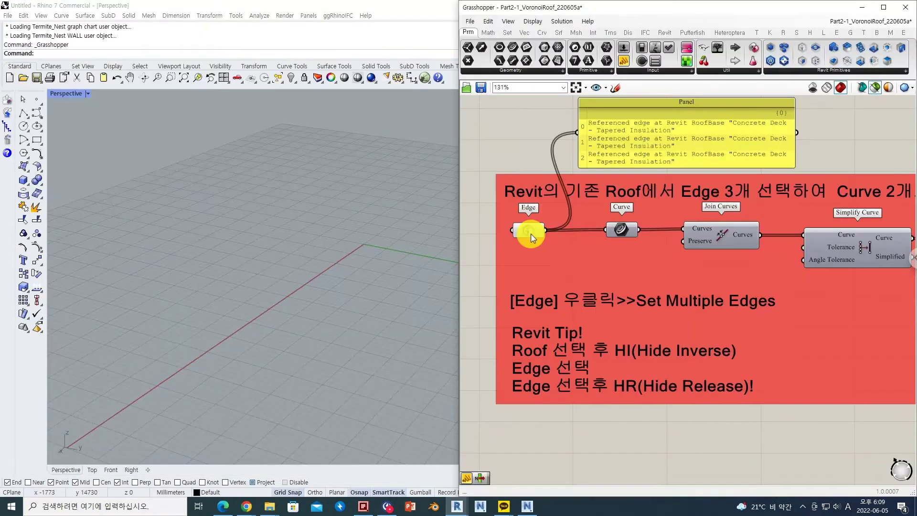
# Inspect the Edge, Curve, Join Curves and final Curve components of the red group one by one in the Rhino preview.
pyautogui.click(531, 234)
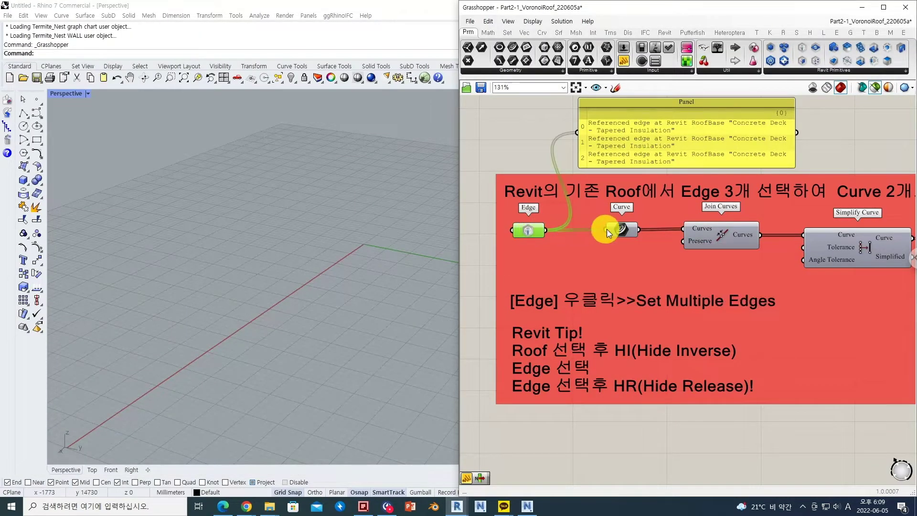
pyautogui.click(621, 232)
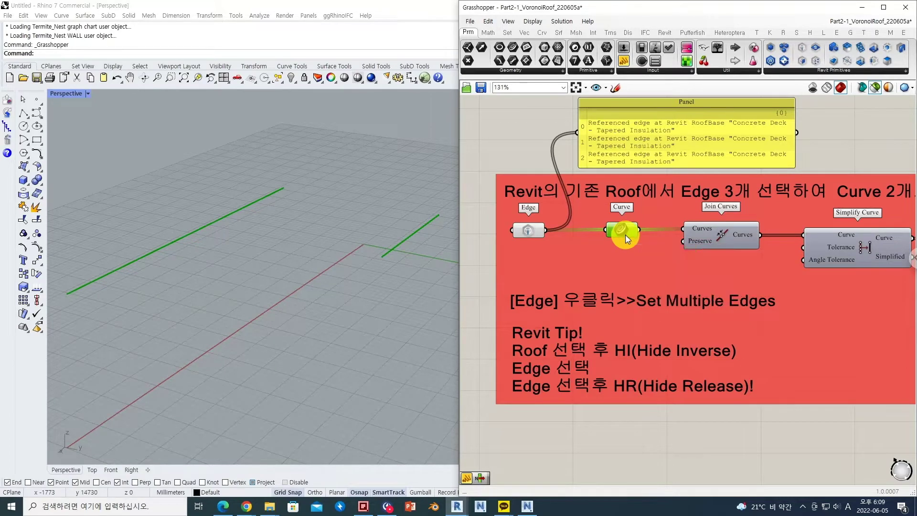
pyautogui.click(723, 234)
pyautogui.click(725, 236)
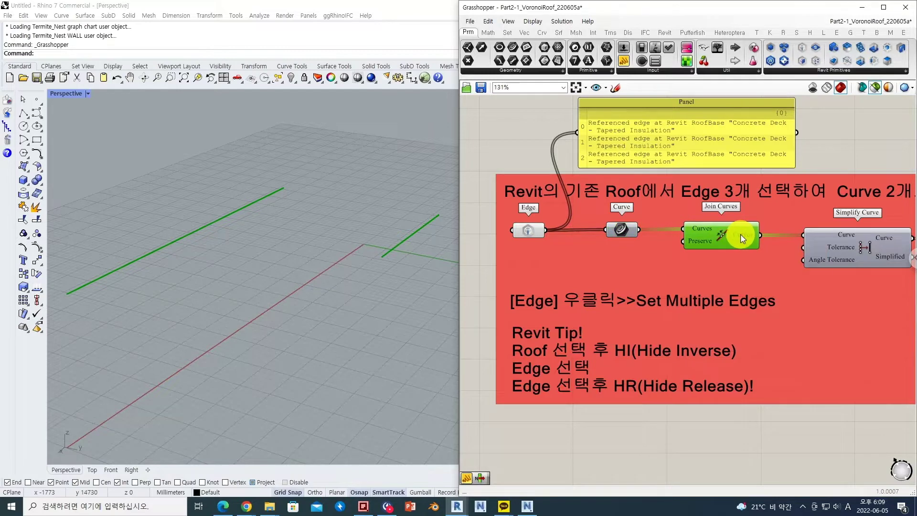
pyautogui.scroll(-3, 745, 239)
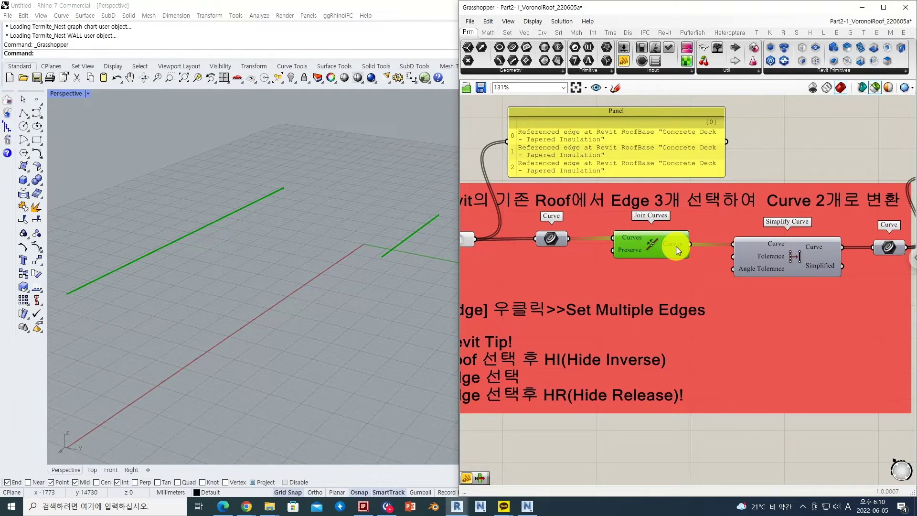
pyautogui.click(818, 247)
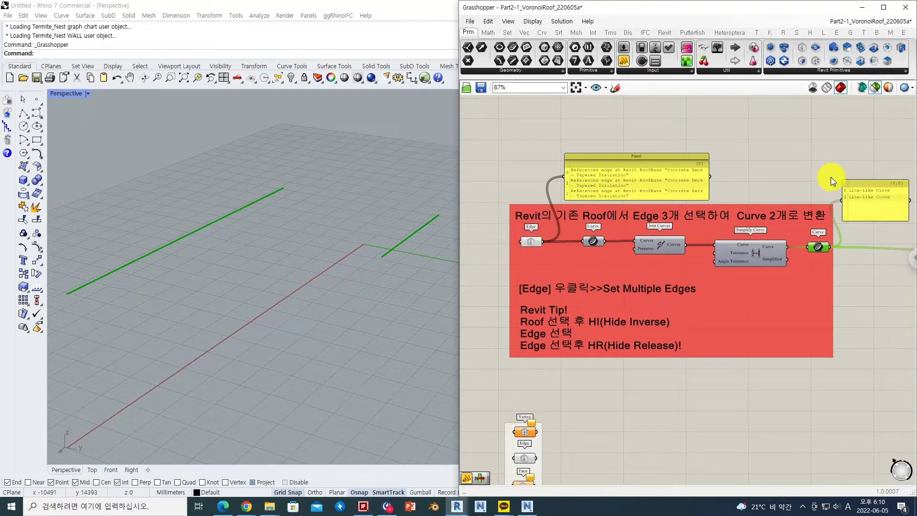
# Preview the input curves and the resulting roof surface of the cyan loft group.
pyautogui.scroll(-3, 830, 180)
pyautogui.moveTo(812, 206); pyautogui.dragTo(635, 205, button='right')
pyautogui.moveTo(738, 216); pyautogui.dragTo(628, 219, button='right')
pyautogui.click(607, 236)
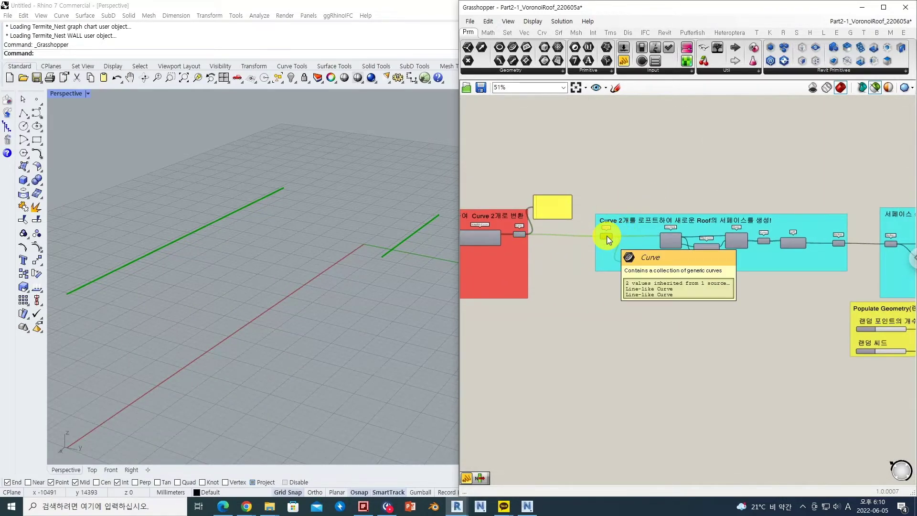
pyautogui.click(842, 246)
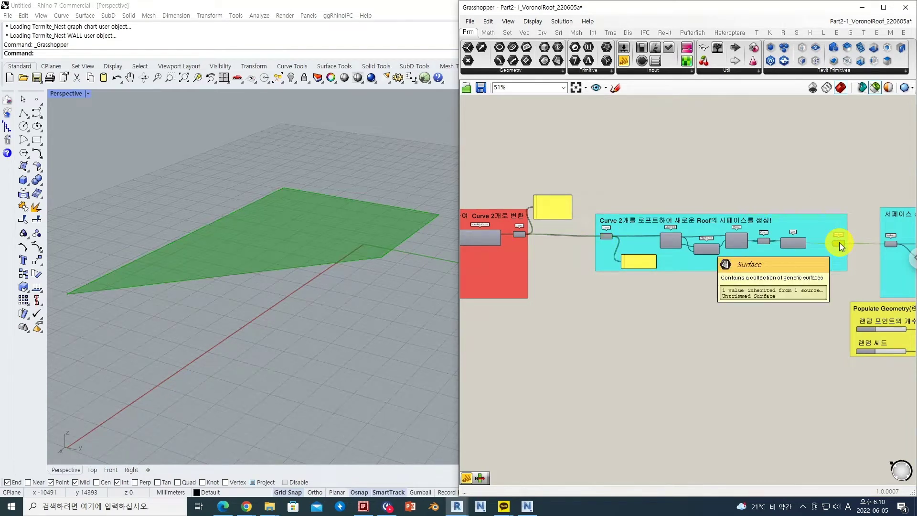
# Preview the input surface and the final cell curves of the Voronoi group, and go to its Populate Geometry parameters.
pyautogui.moveTo(835, 210); pyautogui.dragTo(605, 211, button='right')
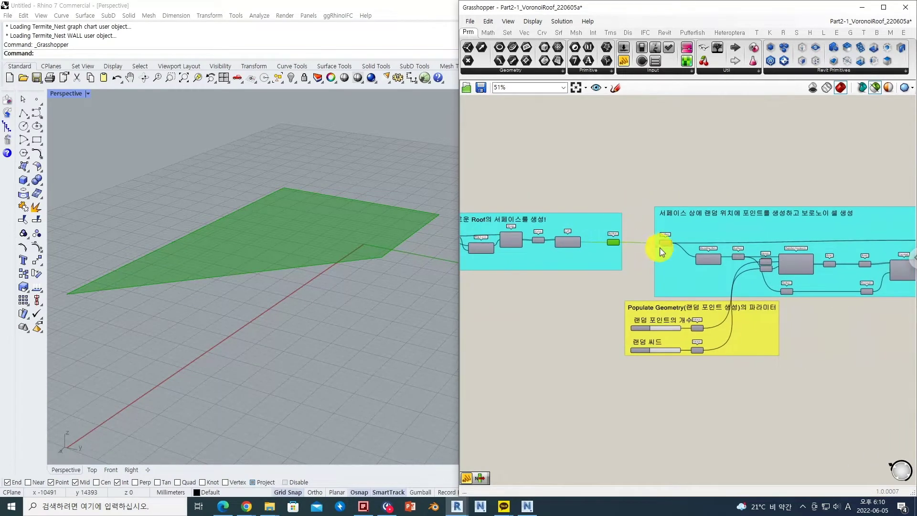
pyautogui.click(666, 247)
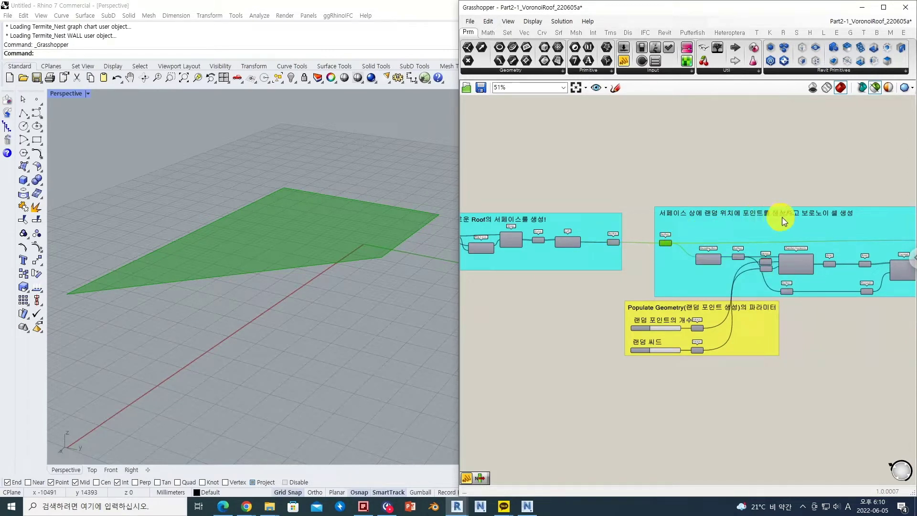
pyautogui.moveTo(789, 236); pyautogui.dragTo(699, 237, button='right')
pyautogui.moveTo(769, 239); pyautogui.dragTo(674, 239, button='right')
pyautogui.click(881, 235)
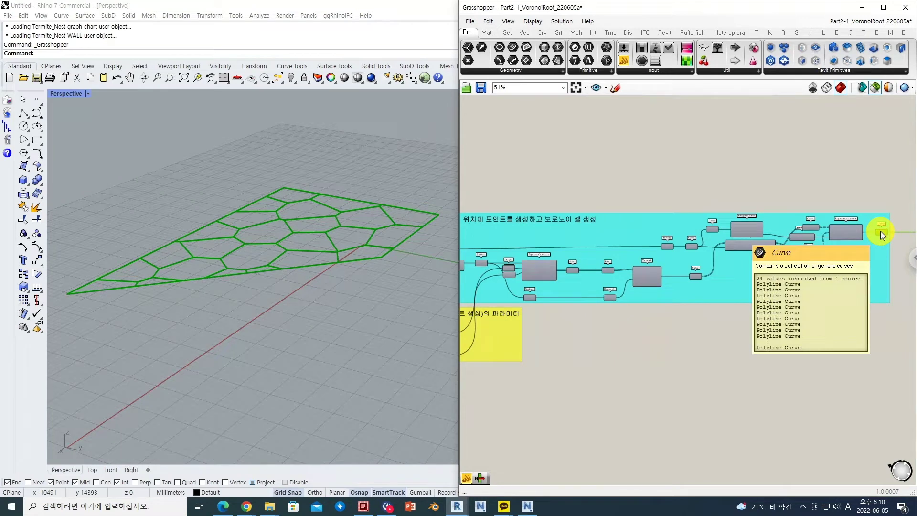
pyautogui.moveTo(620, 283); pyautogui.dragTo(728, 259, button='right')
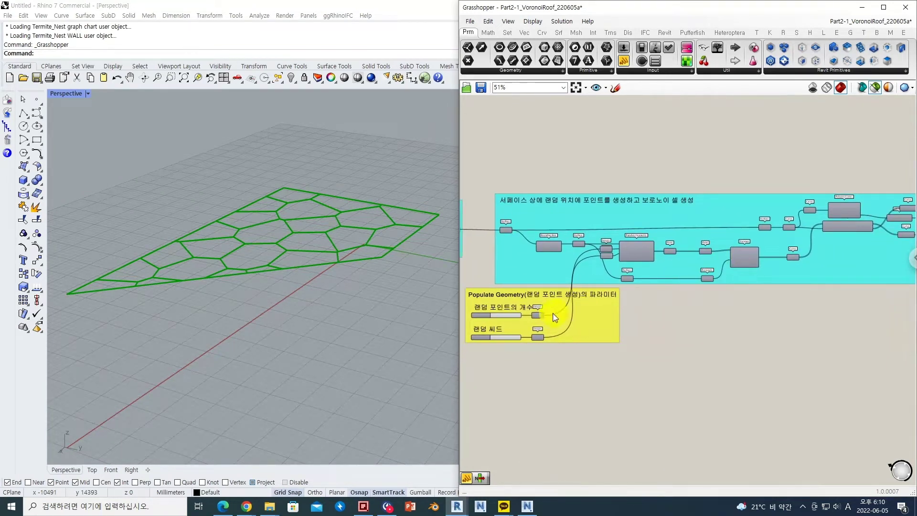
# Try a random seed of 38 with a point count of 30 in the Populate Geometry parameters.
pyautogui.scroll(3, 492, 330)
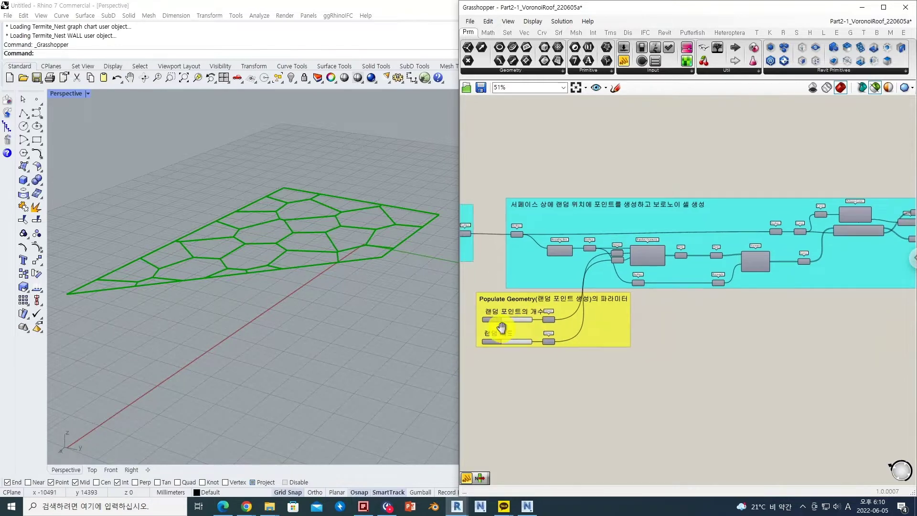
pyautogui.scroll(2, 492, 329)
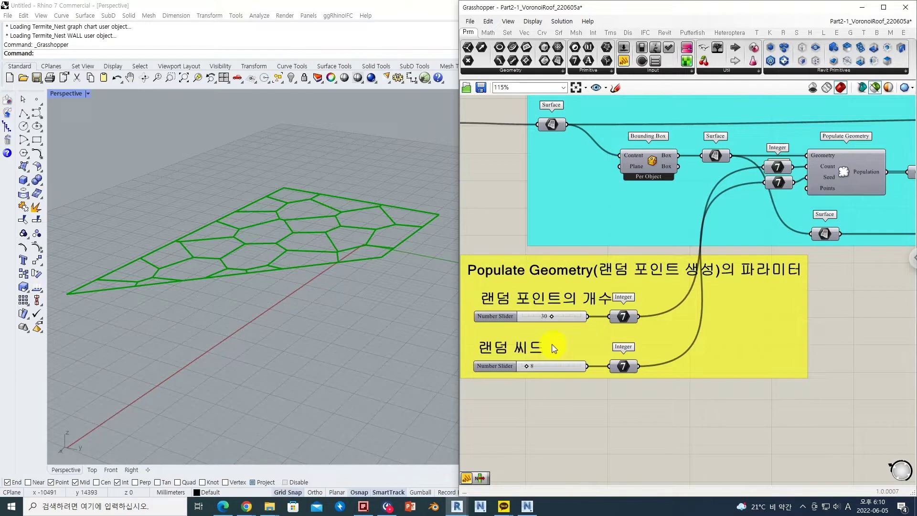
pyautogui.click(552, 317)
pyautogui.moveTo(537, 317); pyautogui.dragTo(558, 320)
pyautogui.moveTo(532, 366); pyautogui.dragTo(535, 366)
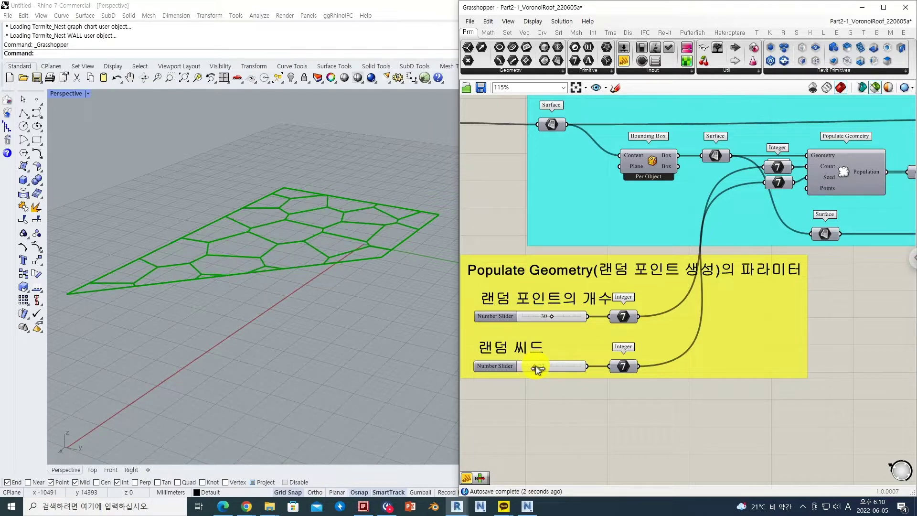
pyautogui.moveTo(535, 366); pyautogui.dragTo(546, 366)
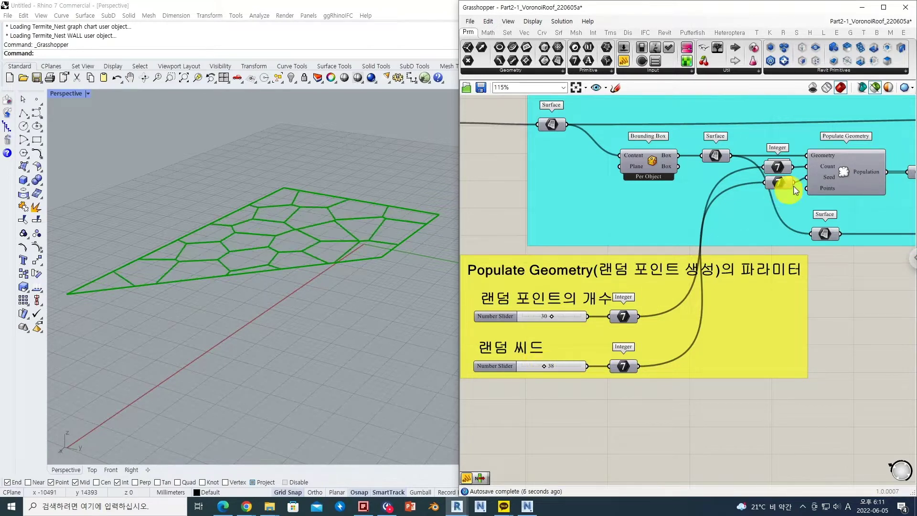
# Preview the Populate Geometry points, the bounding box surface they are scattered on, and the Voronoi cells.
pyautogui.click(846, 174)
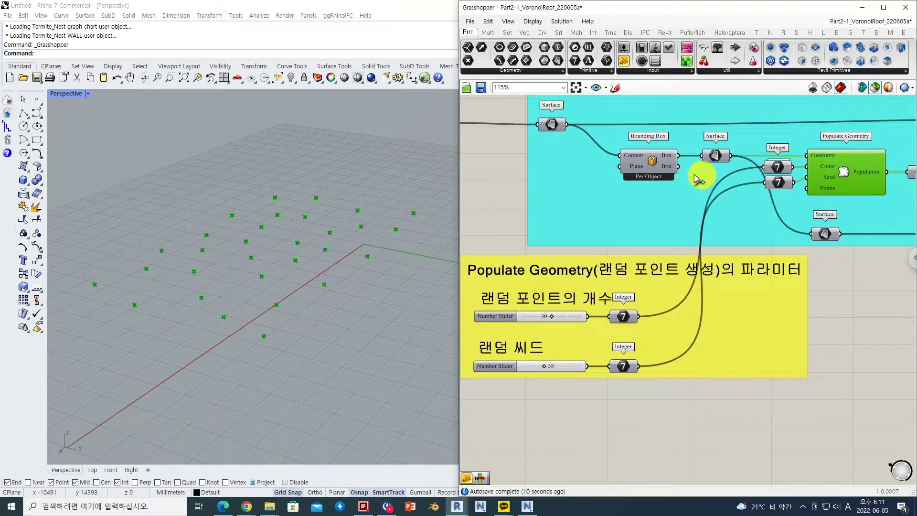
pyautogui.click(716, 156)
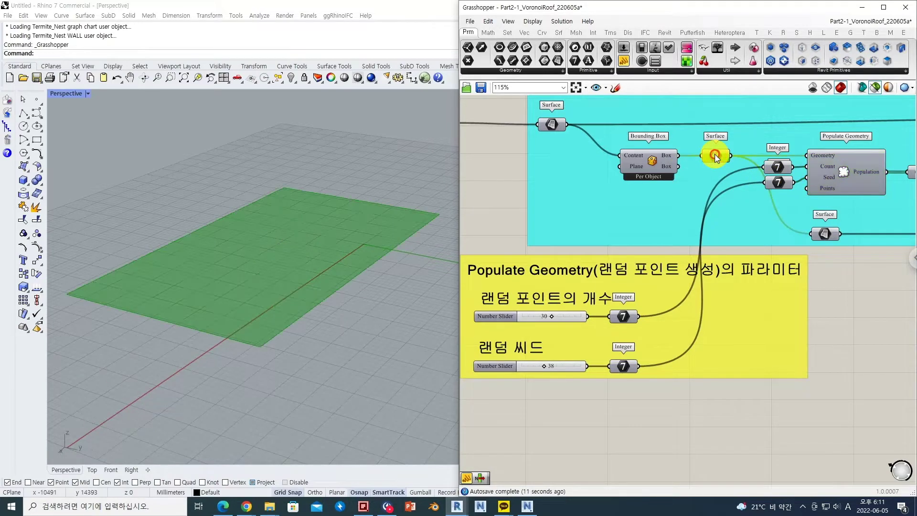
pyautogui.click(843, 171)
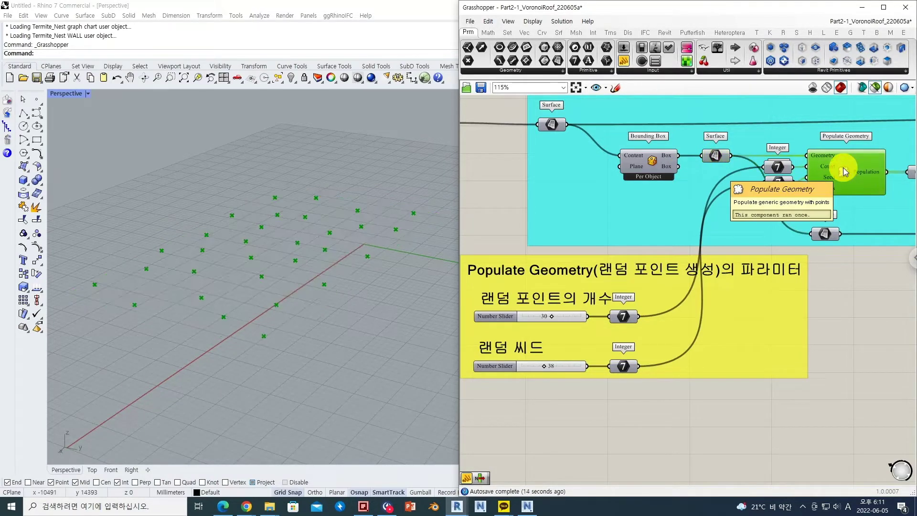
pyautogui.scroll(-3, 727, 191)
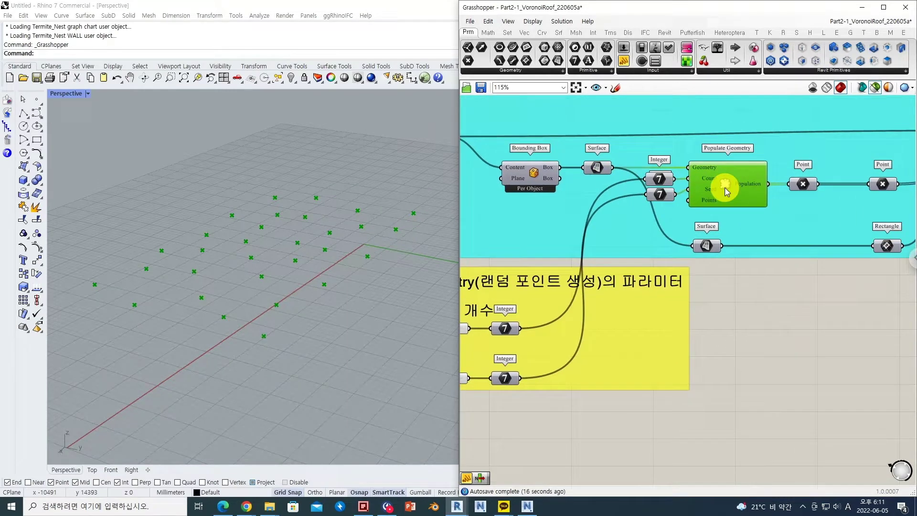
pyautogui.moveTo(726, 191); pyautogui.dragTo(630, 198, button='right')
pyautogui.click(816, 205)
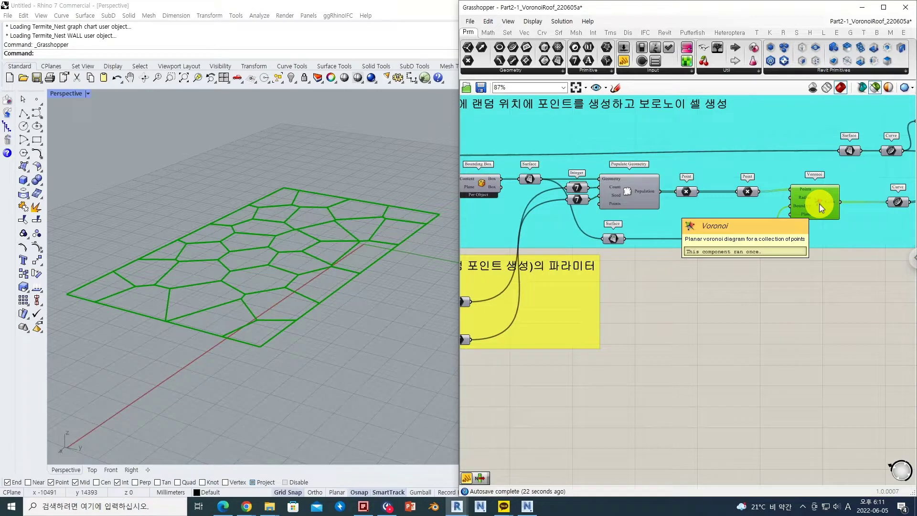
# Set the Populate Geometry random seed to 8.
pyautogui.moveTo(554, 329); pyautogui.dragTo(623, 330, button='right')
pyautogui.moveTo(571, 350); pyautogui.dragTo(625, 363, button='right')
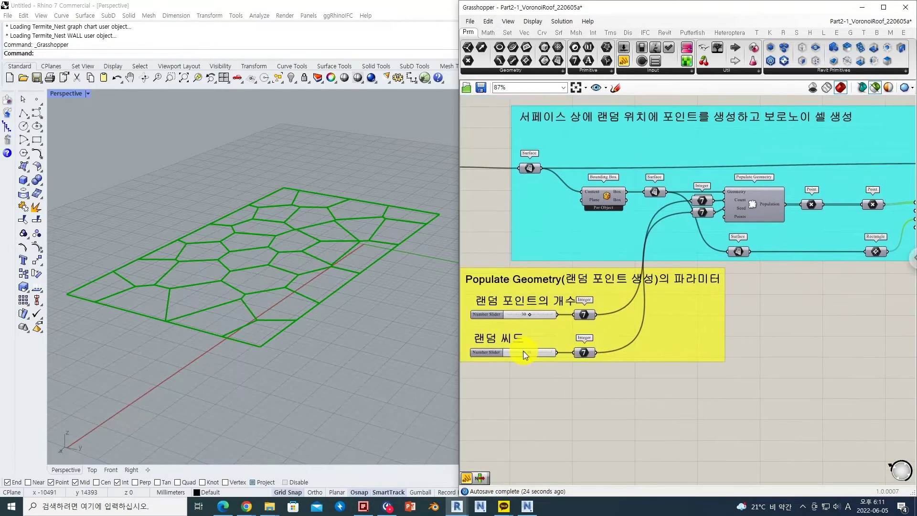
pyautogui.scroll(8, 526, 356)
pyautogui.moveTo(521, 356); pyautogui.dragTo(496, 356)
pyautogui.scroll(-8, 516, 339)
# Examine the Voronoi component's inputs and cells, and preview the Region Intersection result that trims the cells to the roof outline.
pyautogui.moveTo(728, 294); pyautogui.dragTo(626, 254, button='right')
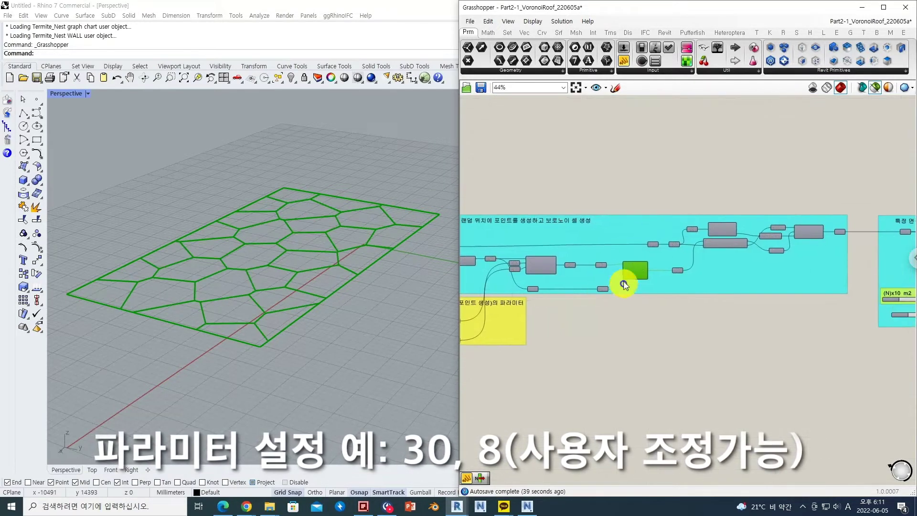
pyautogui.scroll(3, 641, 268)
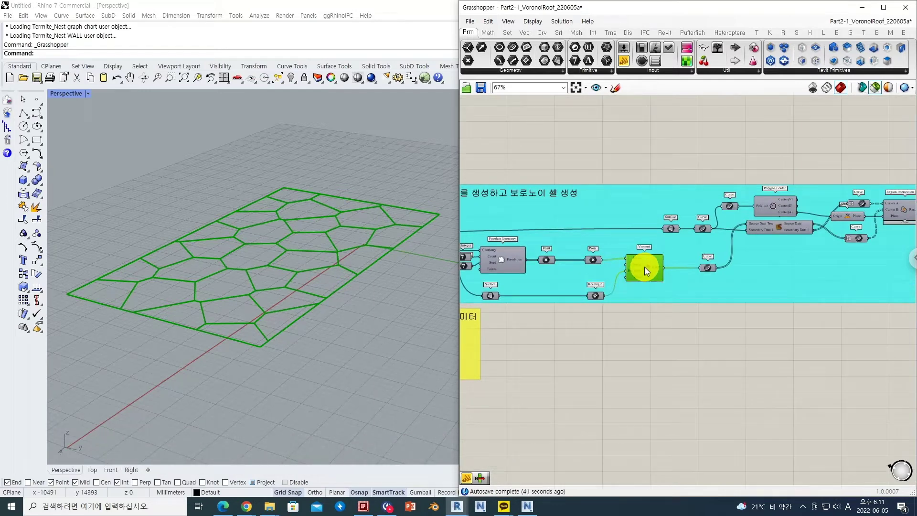
pyautogui.scroll(3, 645, 272)
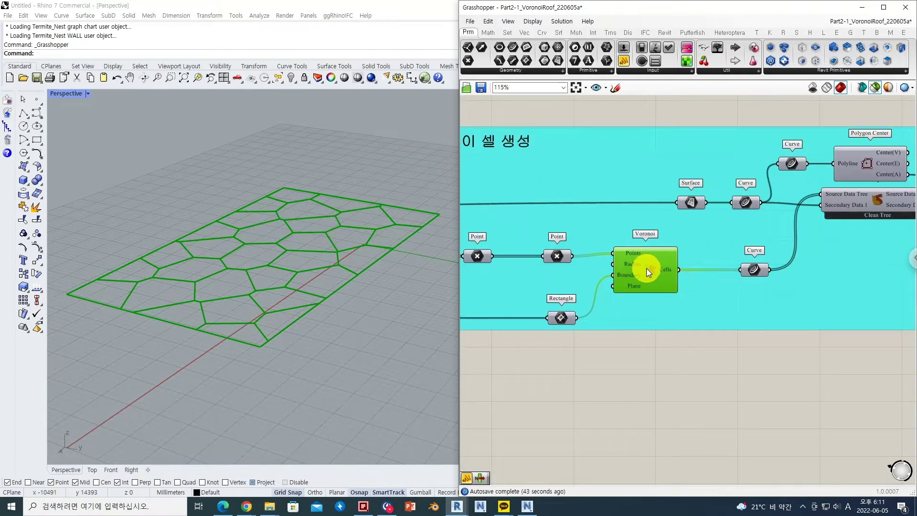
pyautogui.moveTo(652, 271); pyautogui.dragTo(684, 276, button='right')
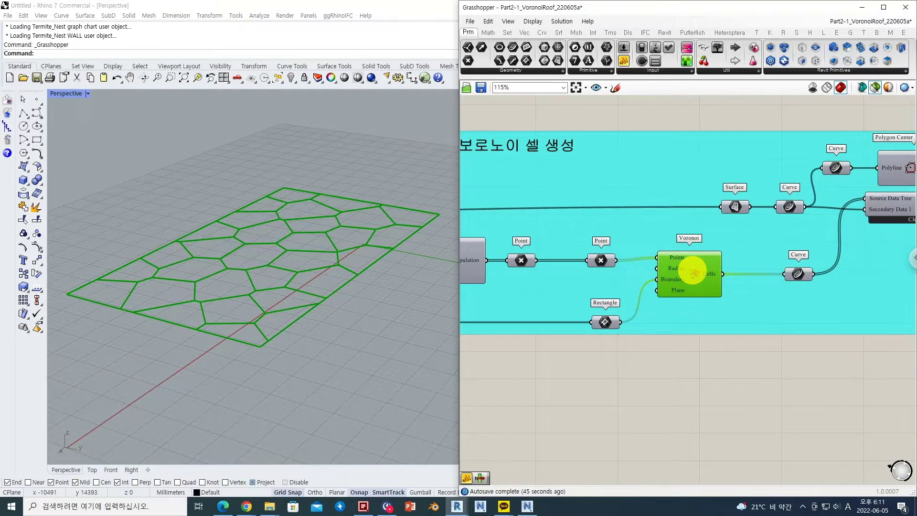
pyautogui.scroll(-3, 685, 276)
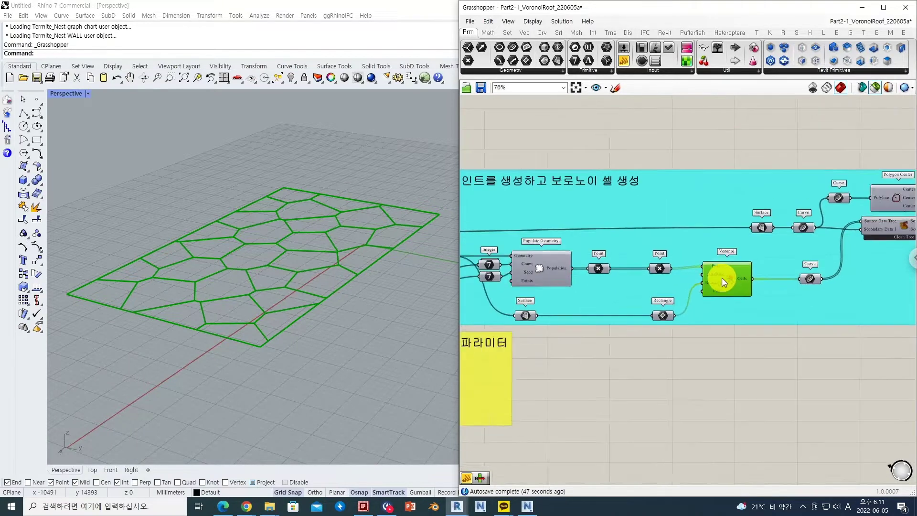
pyautogui.moveTo(626, 277); pyautogui.dragTo(572, 286, button='right')
pyautogui.moveTo(754, 266); pyautogui.dragTo(635, 260, button='right')
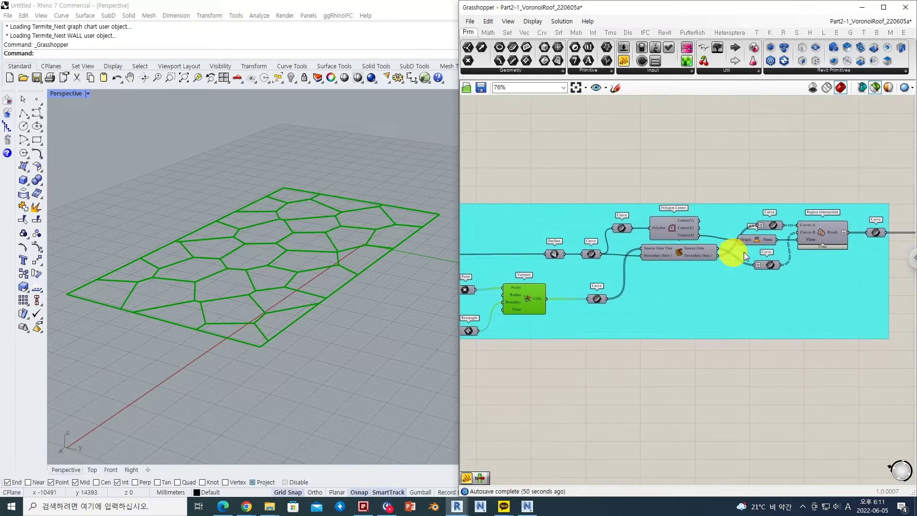
pyautogui.moveTo(760, 247); pyautogui.dragTo(731, 251, button='right')
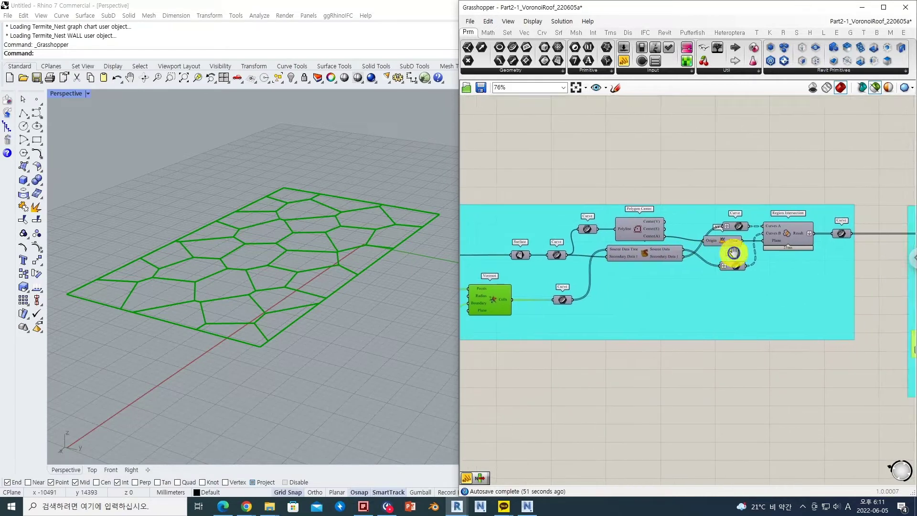
pyautogui.click(789, 238)
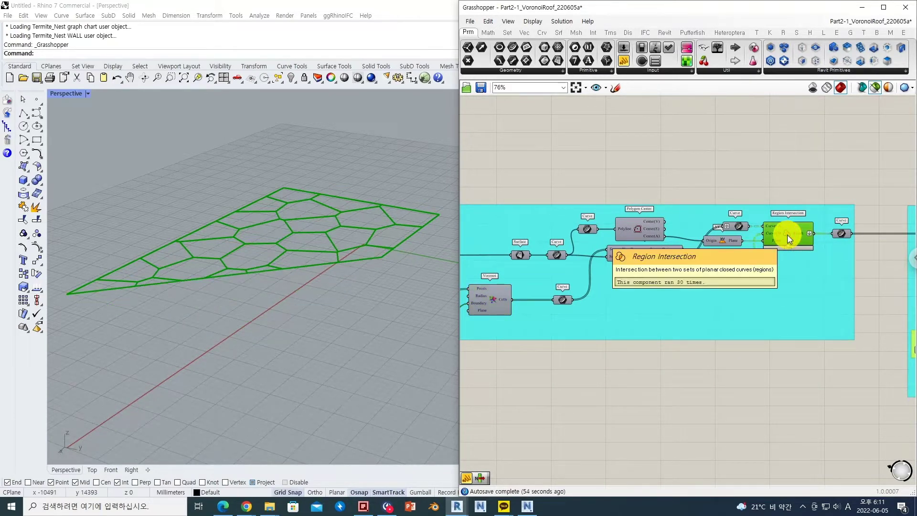
# Try a minimum cell area factor of 3 in the small-cell removal group and return it to 1.
pyautogui.moveTo(787, 236); pyautogui.dragTo(655, 238, button='right')
pyautogui.moveTo(821, 236); pyautogui.dragTo(675, 233, button='right')
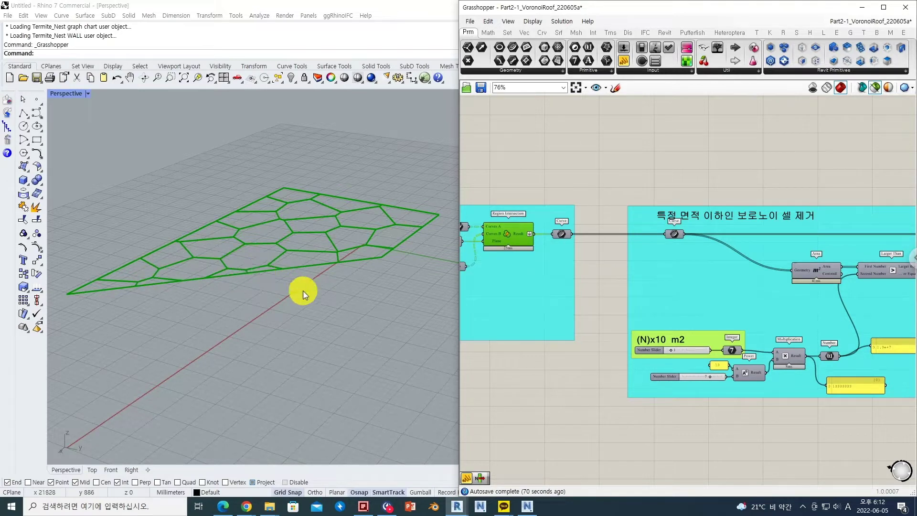
pyautogui.moveTo(763, 280); pyautogui.dragTo(704, 275, button='right')
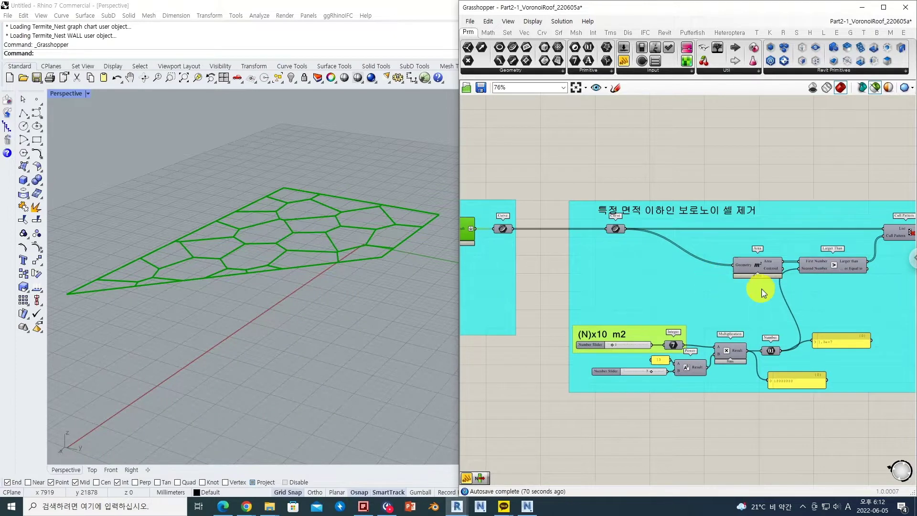
pyautogui.moveTo(767, 294); pyautogui.dragTo(690, 289, button='right')
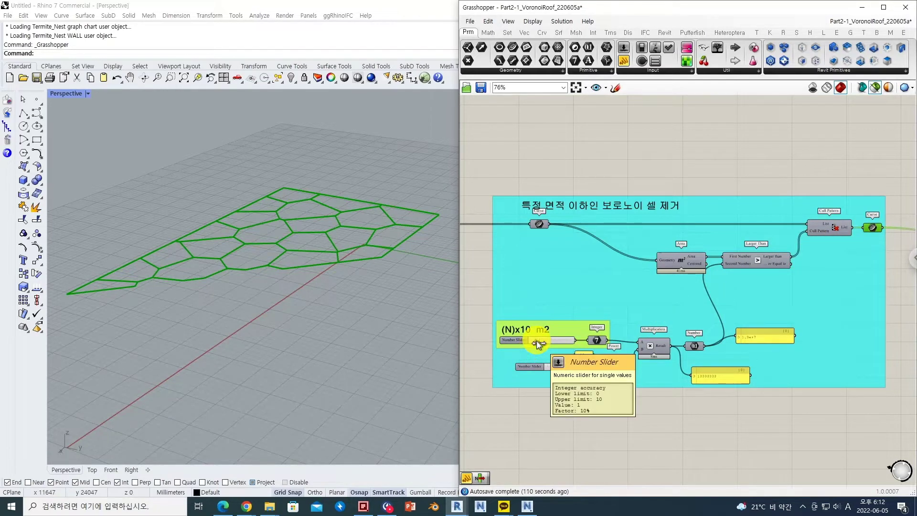
pyautogui.scroll(3, 537, 340)
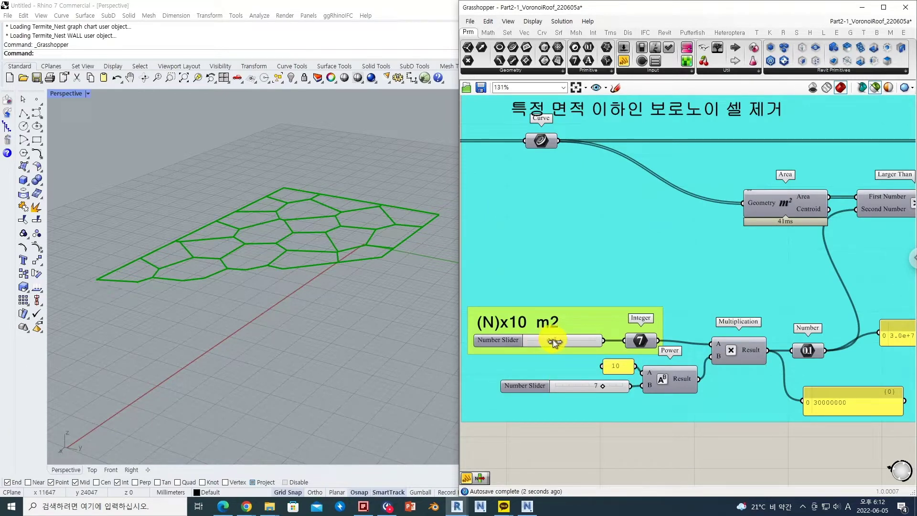
pyautogui.moveTo(557, 341)
pyautogui.mouseDown()
pyautogui.moveTo(567, 339)
pyautogui.moveTo(543, 340)
pyautogui.mouseUp()
pyautogui.scroll(-5, 536, 342)
# Preview the input cell curves and the Area component's centroids in the cell center and area classification group.
pyautogui.moveTo(624, 324); pyautogui.dragTo(578, 326, button='right')
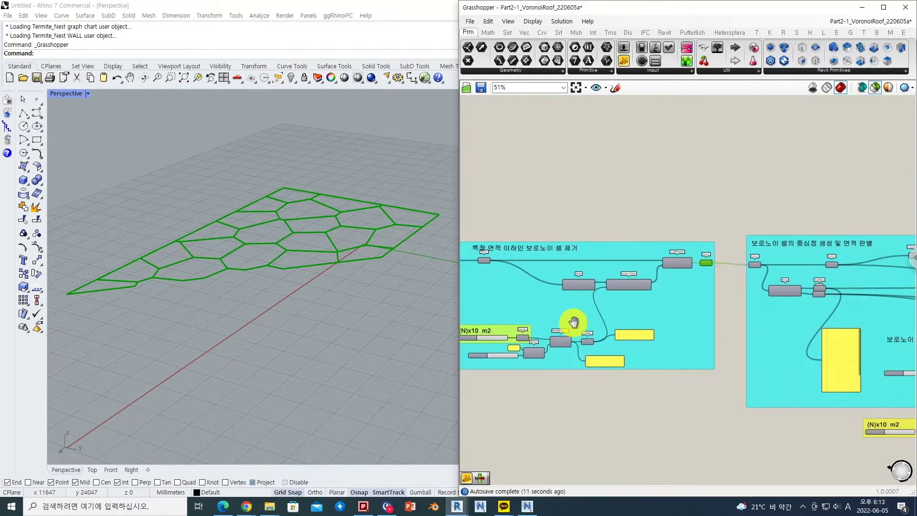
pyautogui.moveTo(697, 326); pyautogui.dragTo(567, 318, button='right')
pyautogui.scroll(2, 644, 293)
pyautogui.moveTo(667, 305); pyautogui.dragTo(608, 299, button='right')
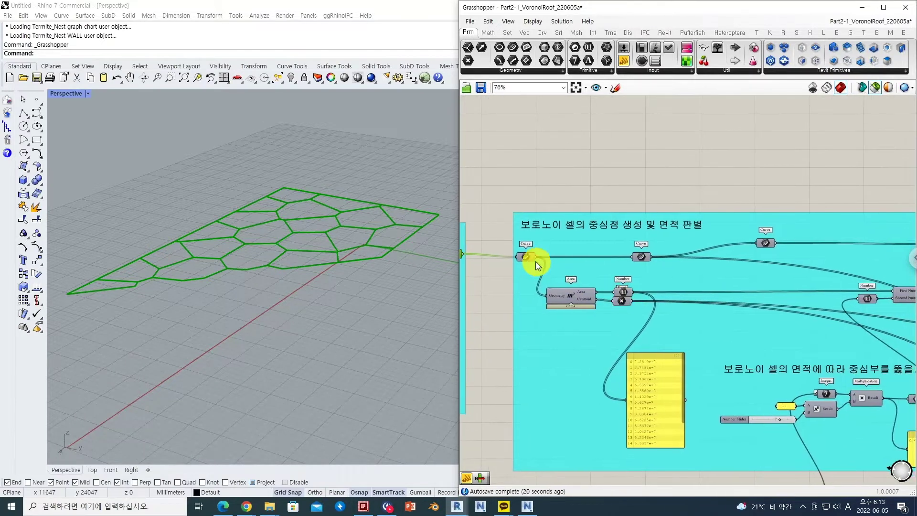
pyautogui.moveTo(548, 259)
pyautogui.moveTo(699, 264); pyautogui.dragTo(664, 256, button='right')
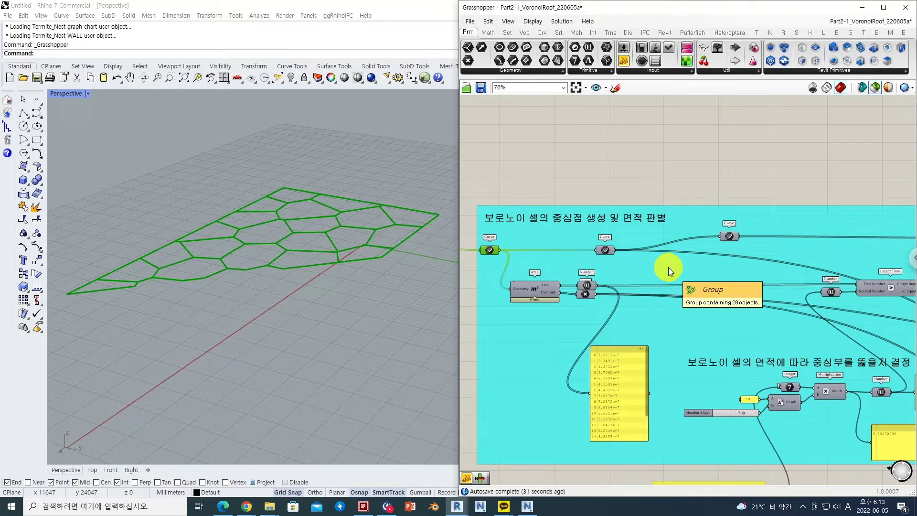
pyautogui.moveTo(741, 332); pyautogui.dragTo(697, 316, button='right')
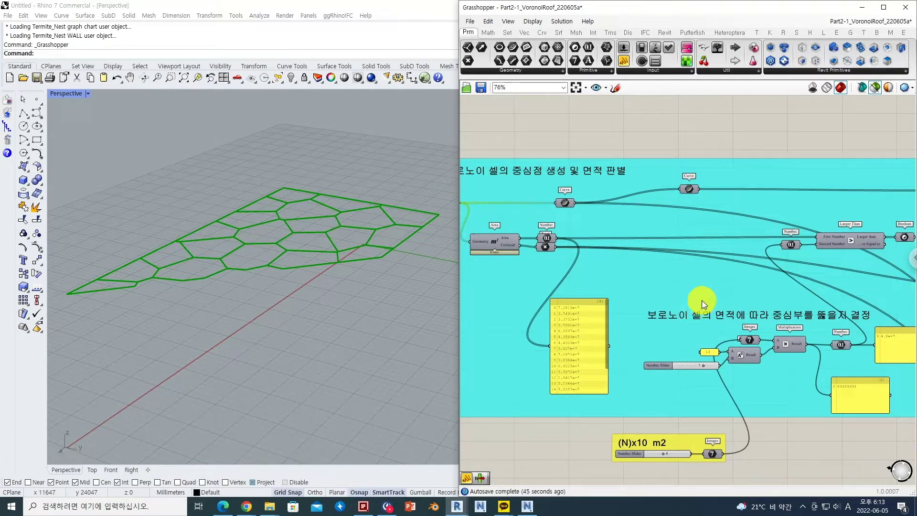
pyautogui.moveTo(535, 252); pyautogui.dragTo(559, 265, button='right')
pyautogui.click(530, 255)
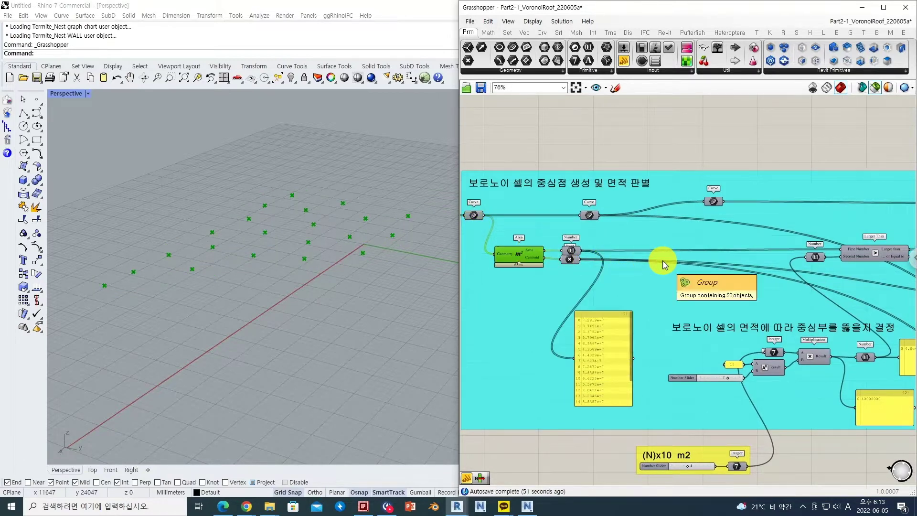
# Follow the area comparison to the Sift Pattern and preview the two cleaned Curve outputs for the A and B cells.
pyautogui.moveTo(740, 328); pyautogui.dragTo(659, 274, button='right')
pyautogui.scroll(3, 608, 433)
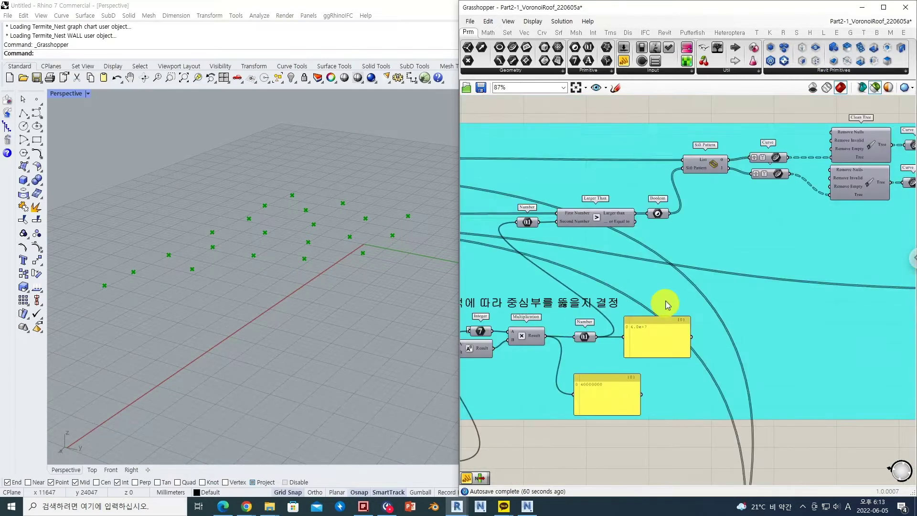
pyautogui.moveTo(743, 262); pyautogui.dragTo(612, 277, button='right')
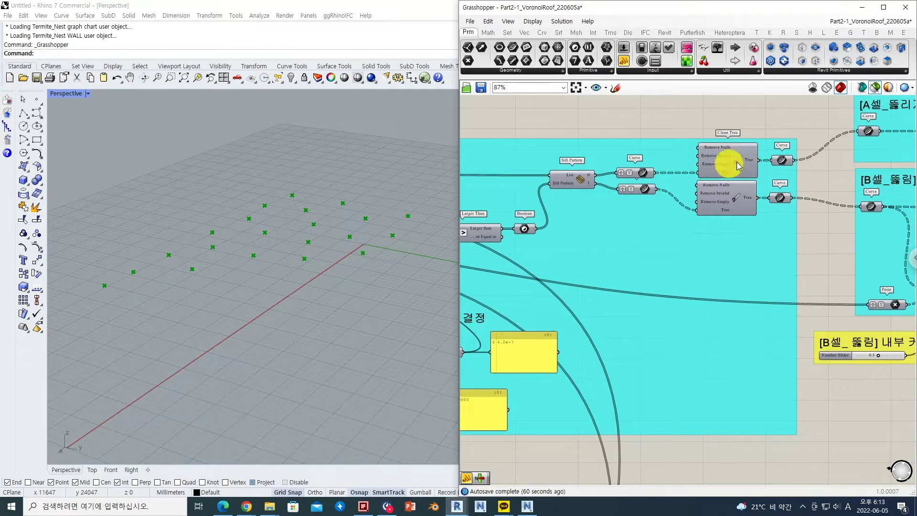
pyautogui.moveTo(782, 164)
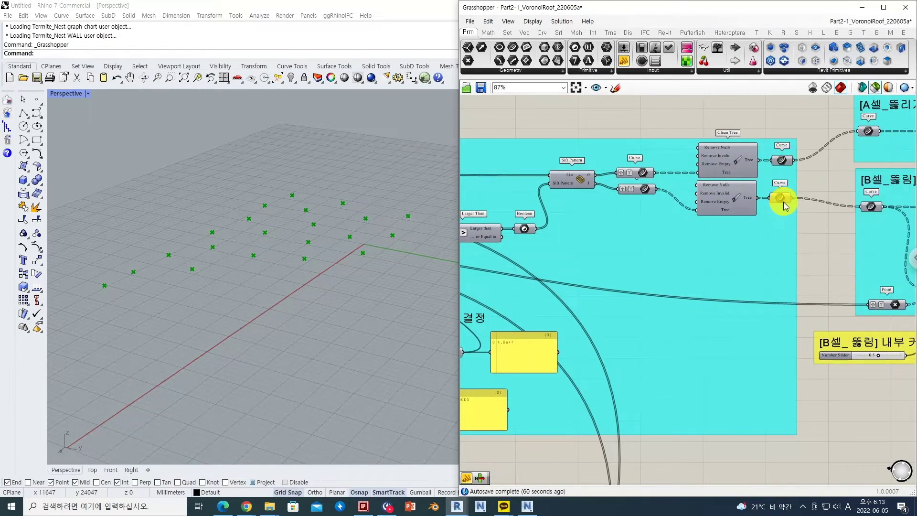
pyautogui.click(781, 160)
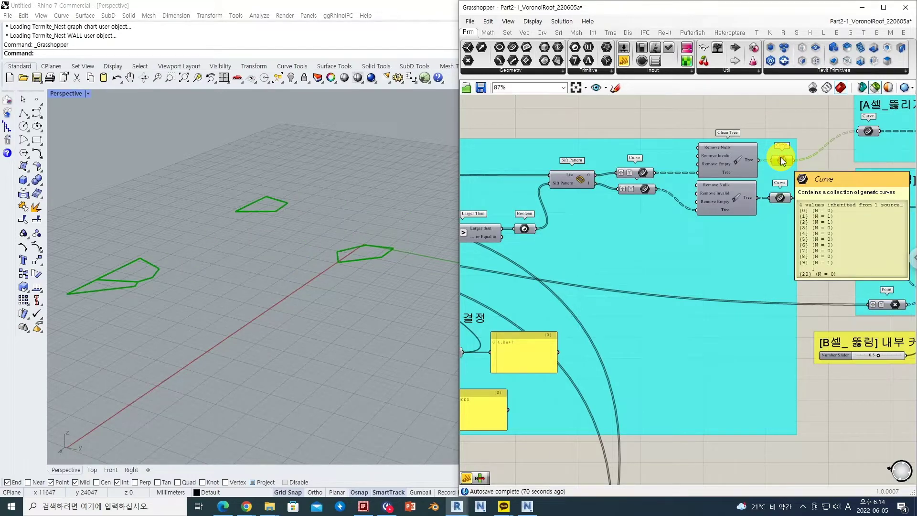
pyautogui.click(783, 200)
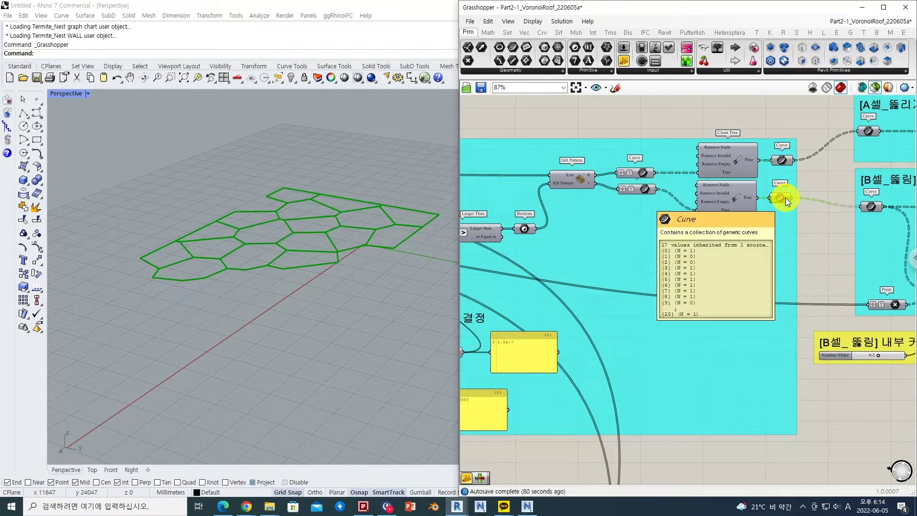
# Examine the (N)x10 m2 slider and the area threshold calculation that decide which cells get a center opening.
pyautogui.moveTo(676, 303); pyautogui.dragTo(781, 284, button='right')
pyautogui.moveTo(624, 318); pyautogui.dragTo(749, 283, button='right')
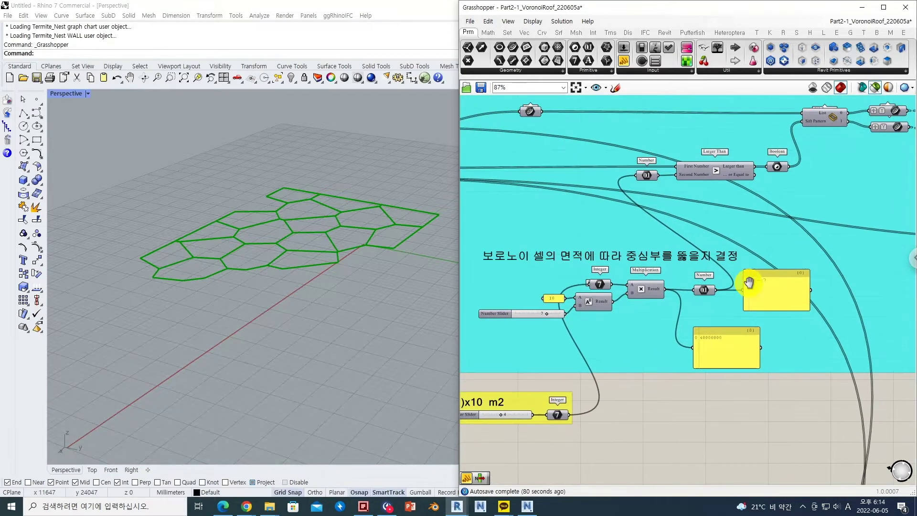
pyautogui.moveTo(564, 380); pyautogui.dragTo(608, 388, button='right')
pyautogui.scroll(3, 568, 409)
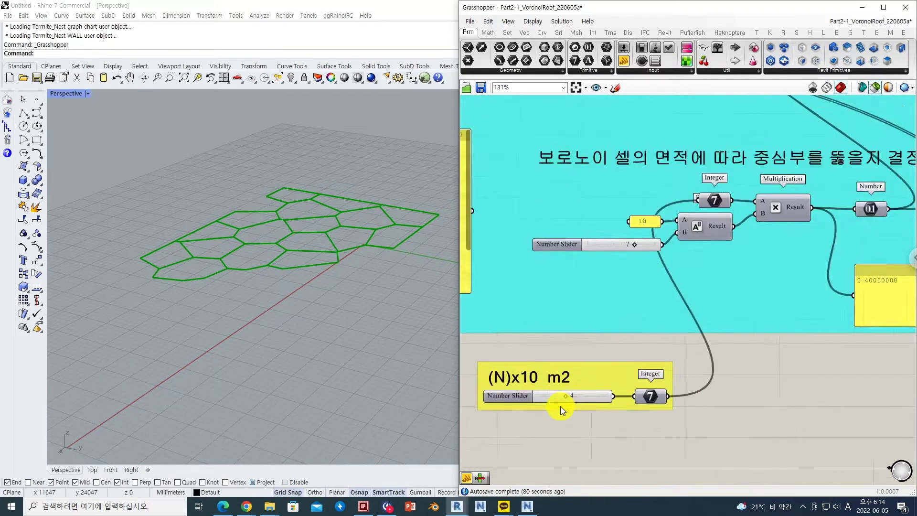
pyautogui.scroll(-4, 566, 407)
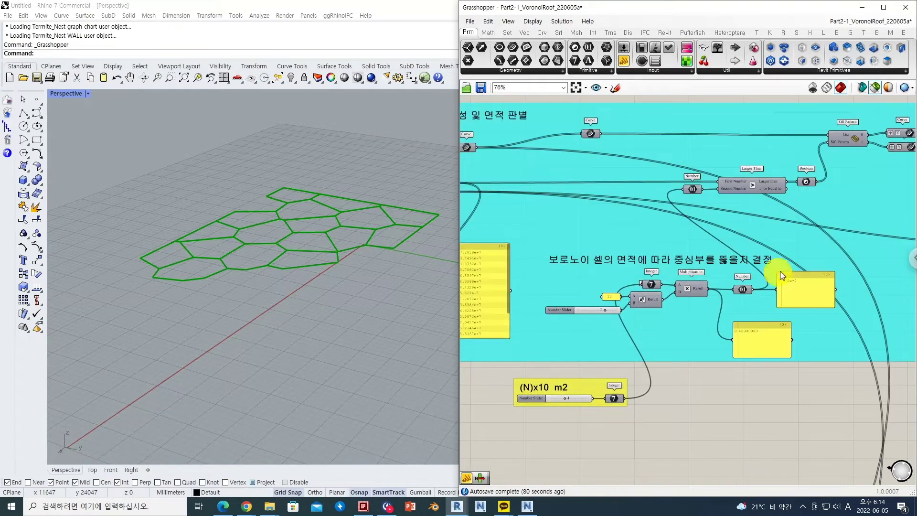
# Preview the input Curve and the Boundary Surfaces result in the group that surfaces the unopened A cells.
pyautogui.scroll(2, 788, 253)
pyautogui.moveTo(812, 239); pyautogui.dragTo(655, 262, button='right')
pyautogui.moveTo(766, 251); pyautogui.dragTo(595, 280, button='right')
pyautogui.moveTo(683, 217); pyautogui.dragTo(611, 242, button='right')
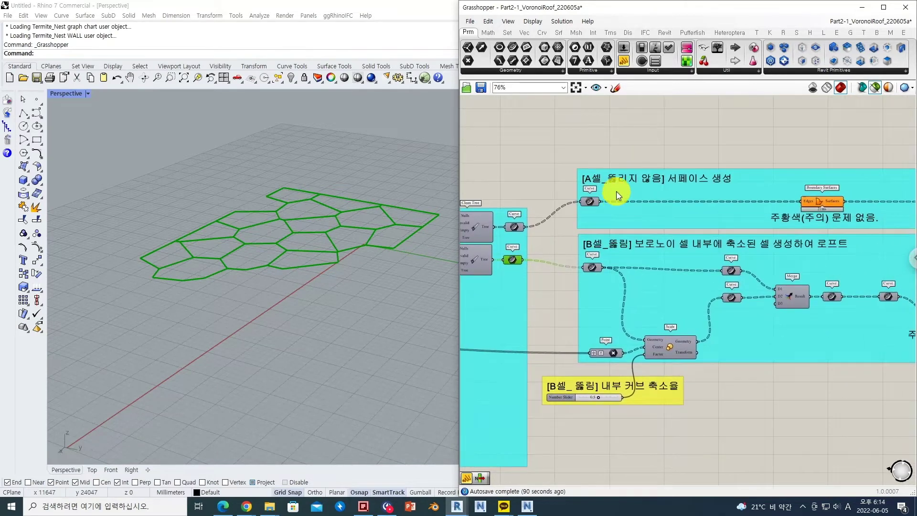
pyautogui.moveTo(734, 192); pyautogui.dragTo(686, 190, button='right')
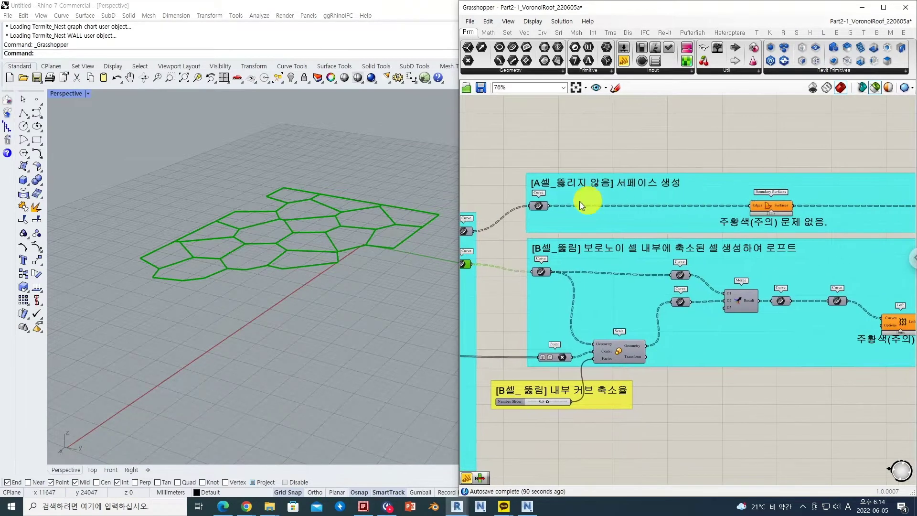
pyautogui.click(540, 206)
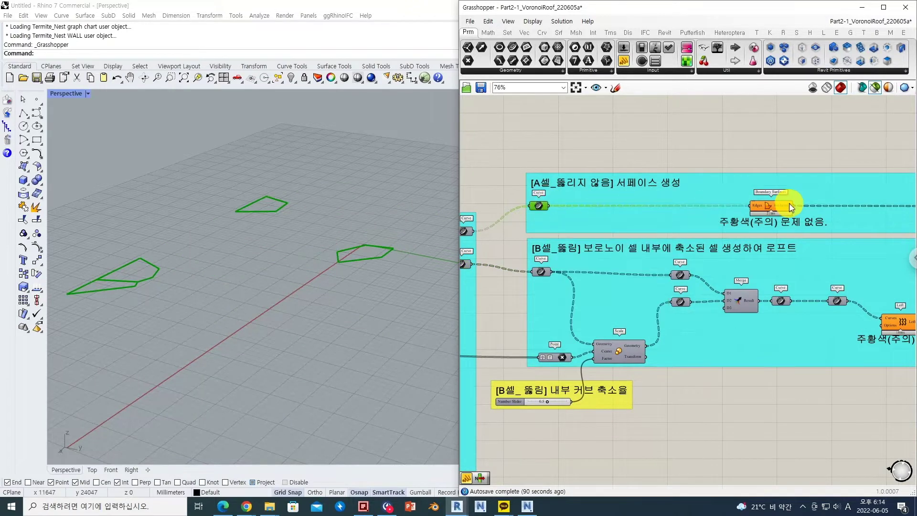
pyautogui.moveTo(778, 208)
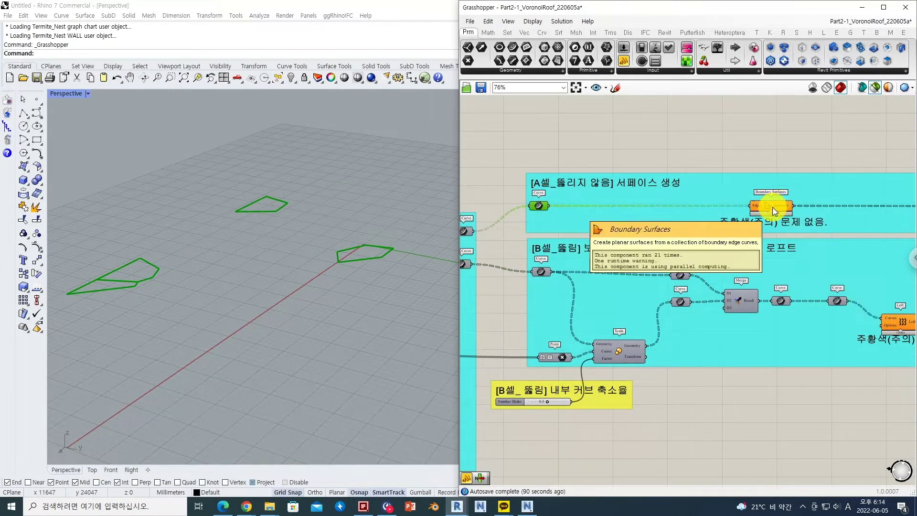
pyautogui.click(774, 211)
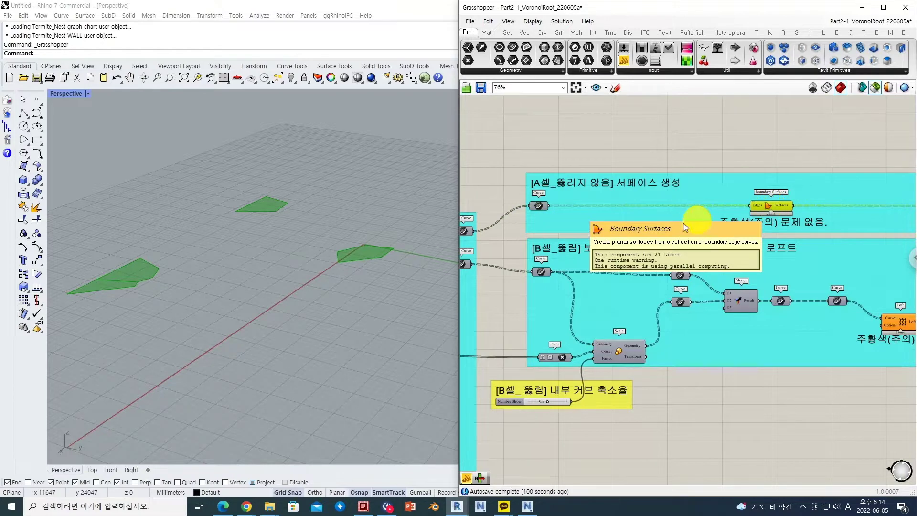
# Compare the original B cell curves with the scaled inner curves that feed the Merge component.
pyautogui.click(542, 273)
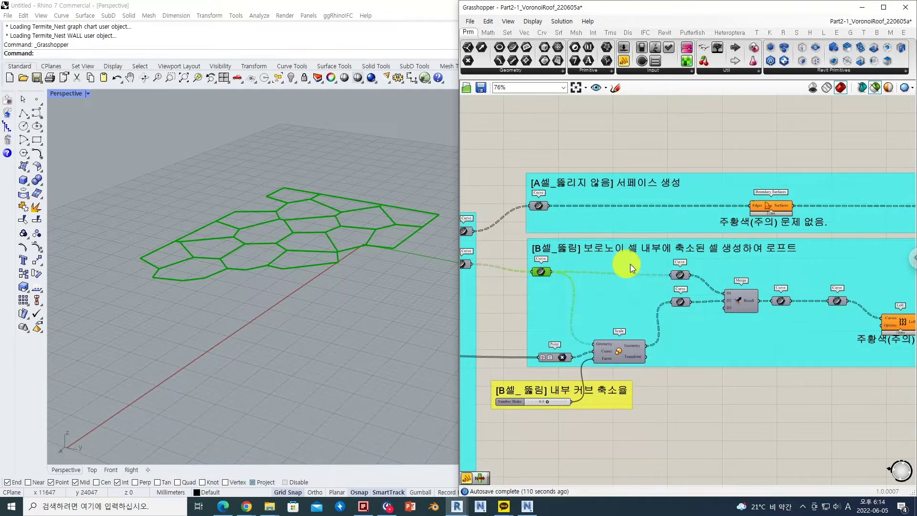
pyautogui.moveTo(663, 265); pyautogui.dragTo(642, 260, button='right')
pyautogui.moveTo(753, 253); pyautogui.dragTo(752, 243, button='right')
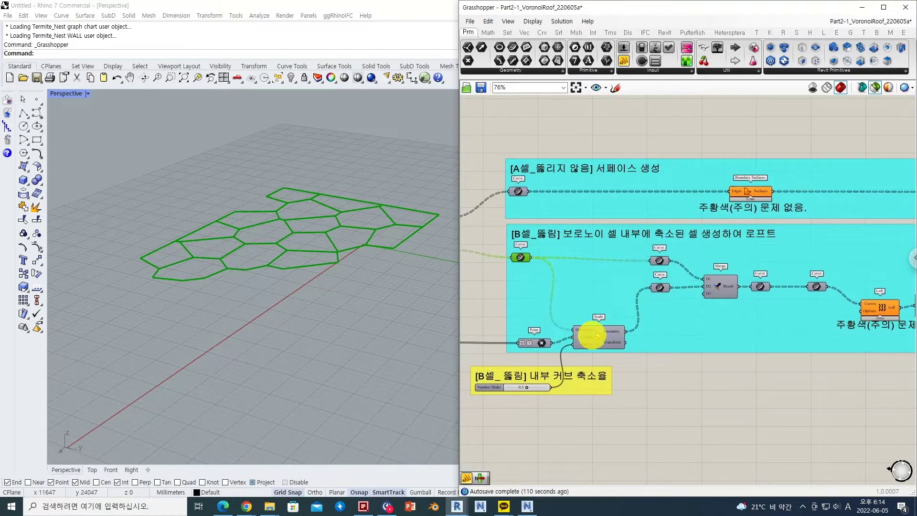
pyautogui.click(659, 288)
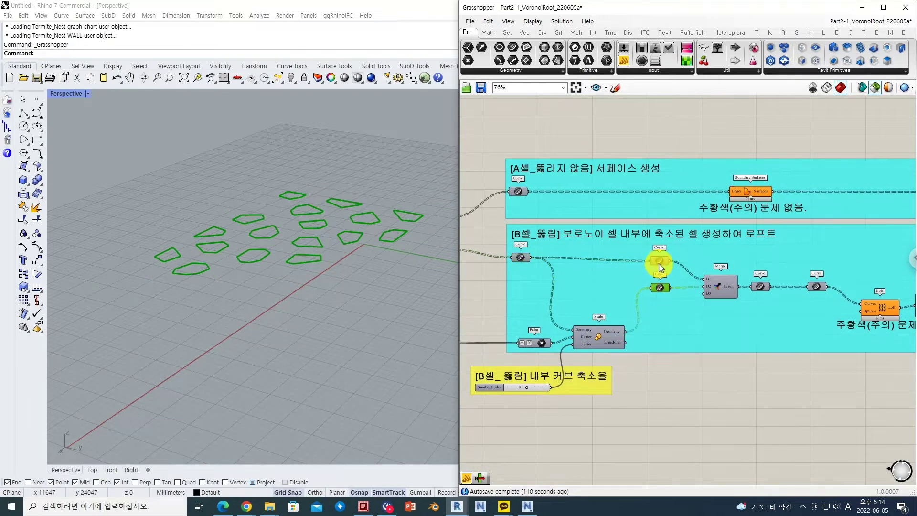
pyautogui.click(661, 260)
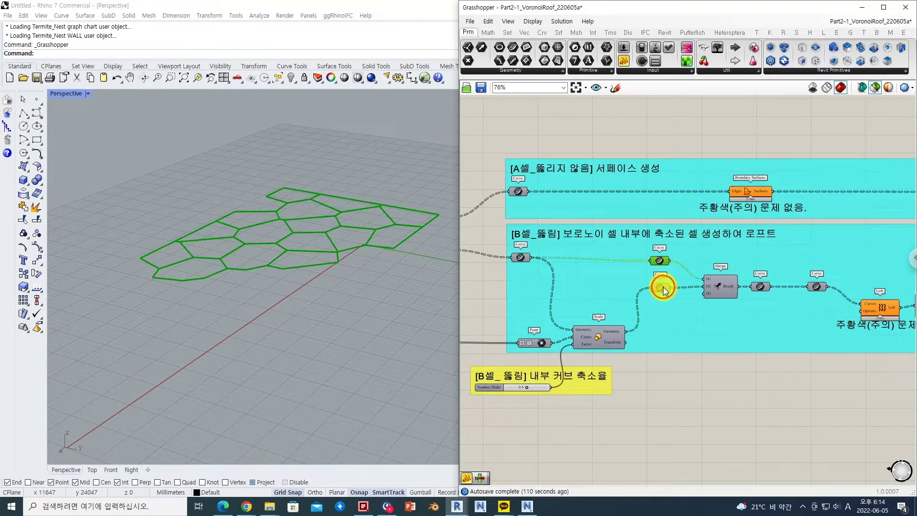
pyautogui.click(663, 288)
pyautogui.moveTo(664, 290)
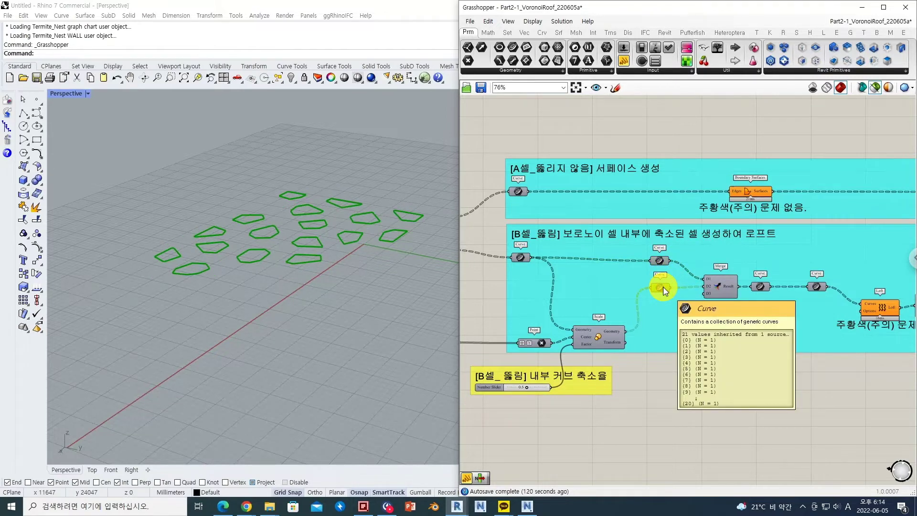
# Examine the B cell inner curve reduction slider that drives the Scale component's Factor.
pyautogui.scroll(3, 535, 396)
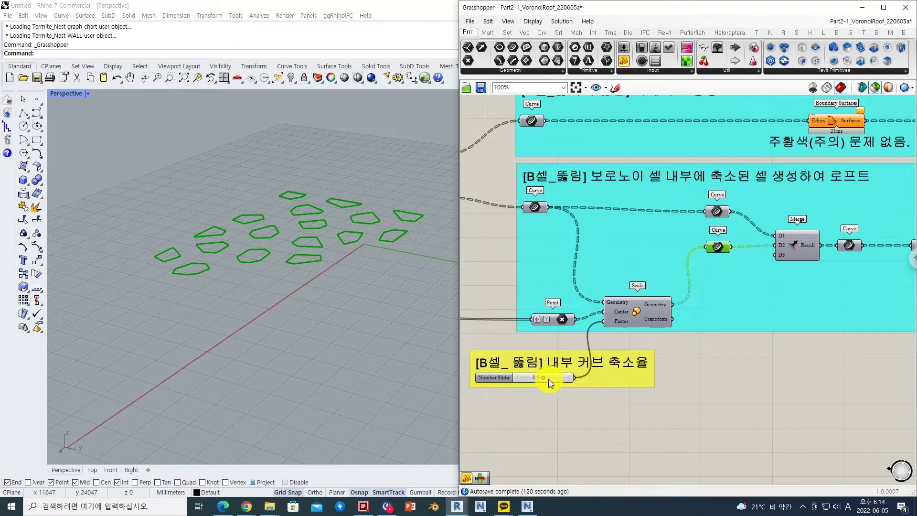
pyautogui.moveTo(543, 379); pyautogui.dragTo(541, 376)
pyautogui.scroll(3, 542, 382)
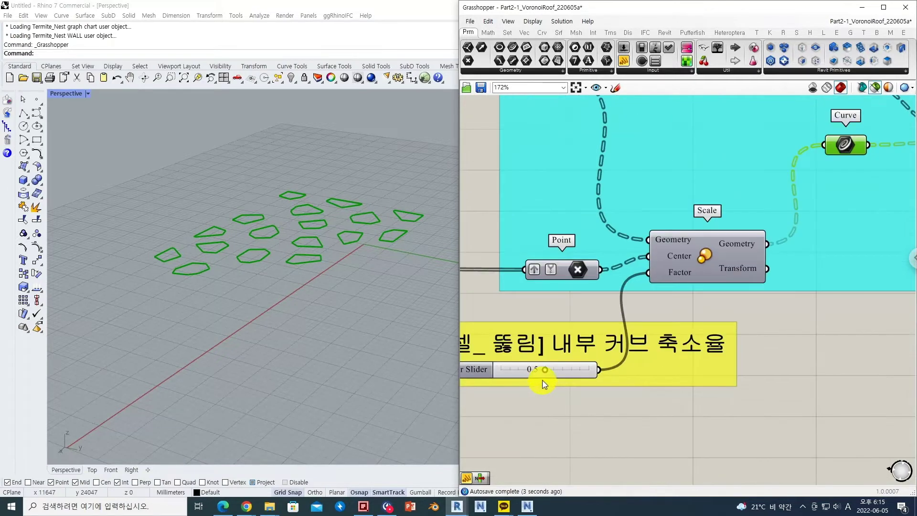
pyautogui.scroll(-3, 545, 398)
pyautogui.moveTo(706, 339); pyautogui.dragTo(585, 347, button='right')
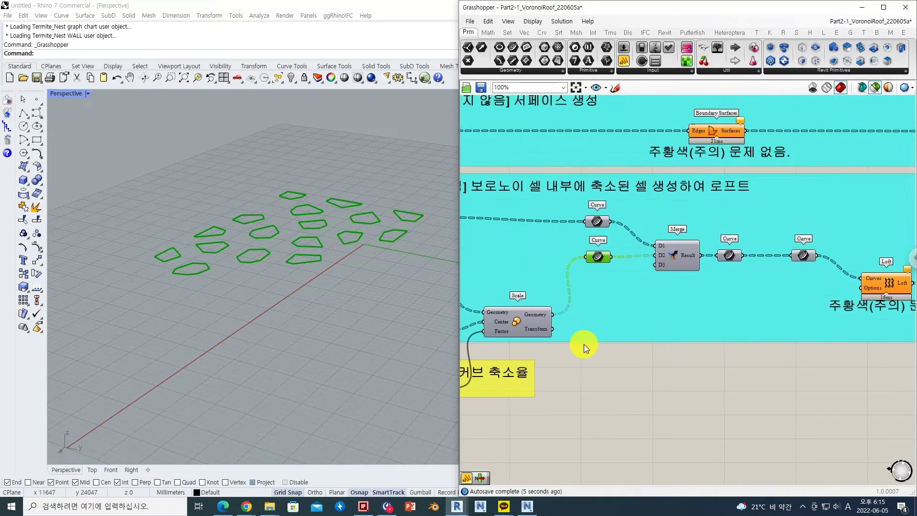
# Preview the Surface output of the lofted B cells and the Surface output of the A cells.
pyautogui.scroll(-2, 586, 347)
pyautogui.moveTo(721, 331); pyautogui.dragTo(553, 334, button='right')
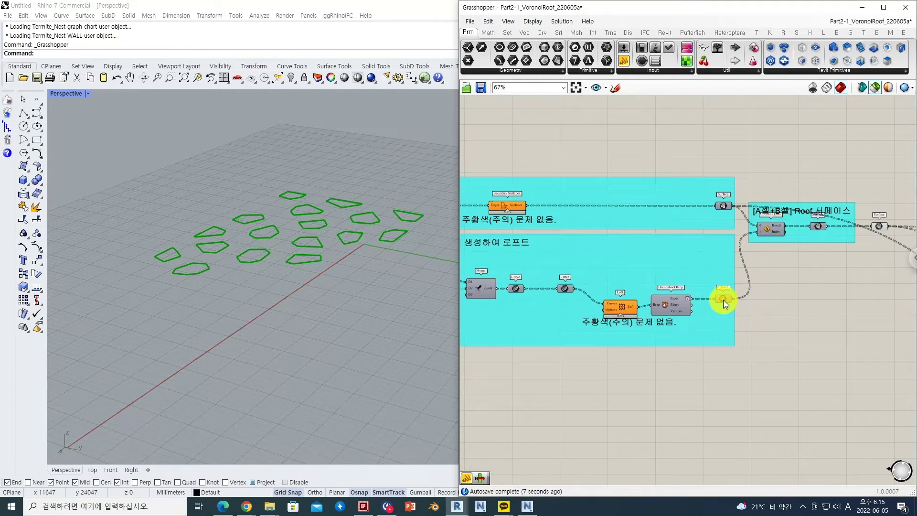
pyautogui.click(724, 299)
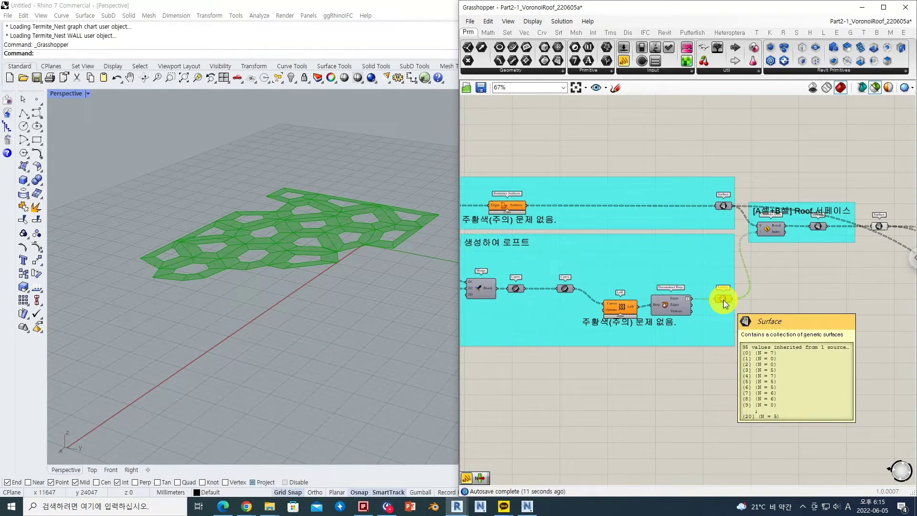
pyautogui.click(723, 206)
# Preview the Surface parameter that carries the combined A and B cell roof surfaces.
pyautogui.moveTo(729, 232); pyautogui.dragTo(645, 228, button='right')
pyautogui.moveTo(745, 236); pyautogui.dragTo(713, 229, button='right')
pyautogui.click(771, 219)
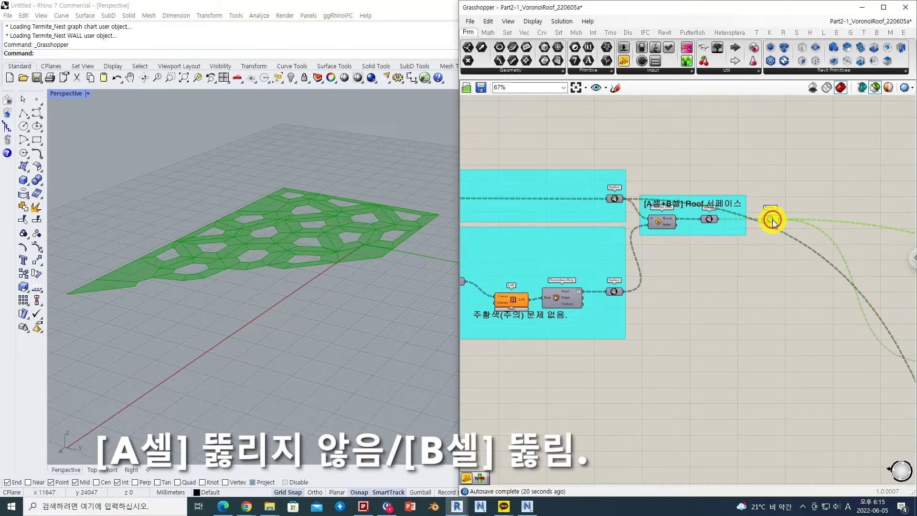
pyautogui.moveTo(774, 223)
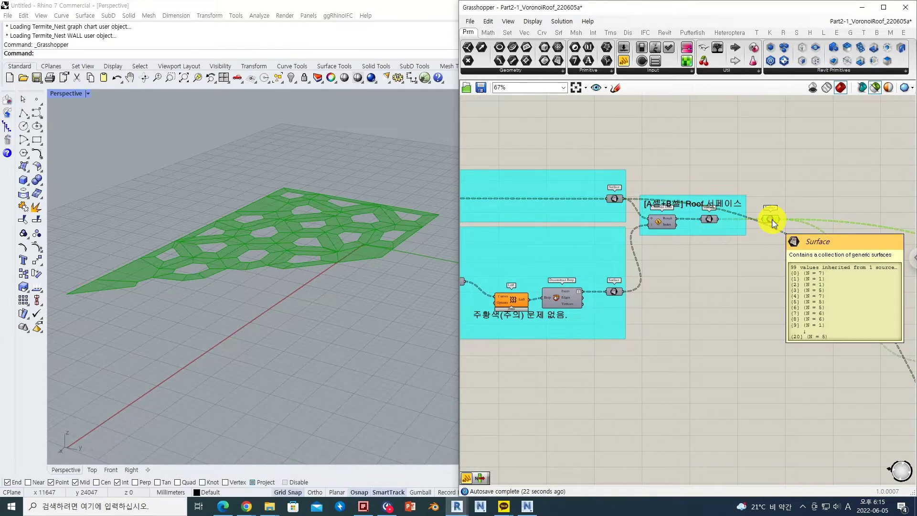
# Show the preview of the whole definition instead of only selected objects, and highlight the combined roof Surface within it.
pyautogui.click(876, 91)
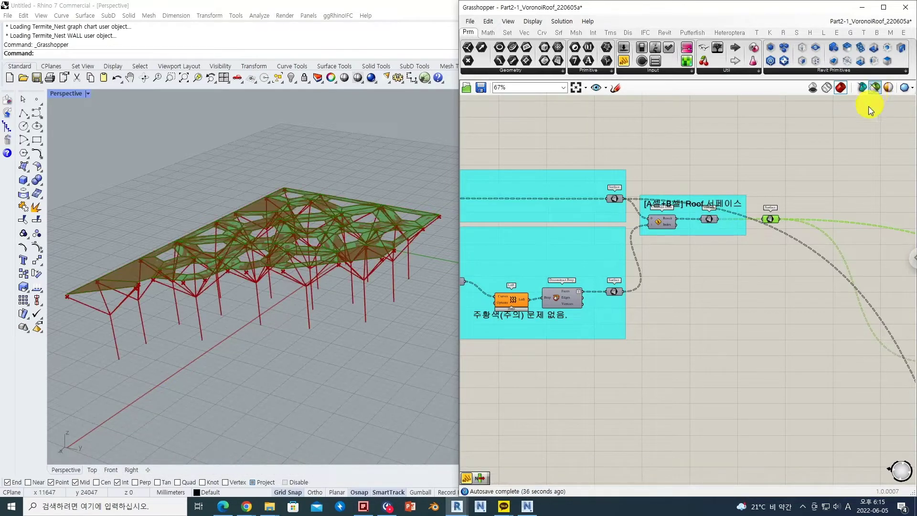
pyautogui.moveTo(818, 173); pyautogui.dragTo(745, 178, button='right')
pyautogui.click(724, 201)
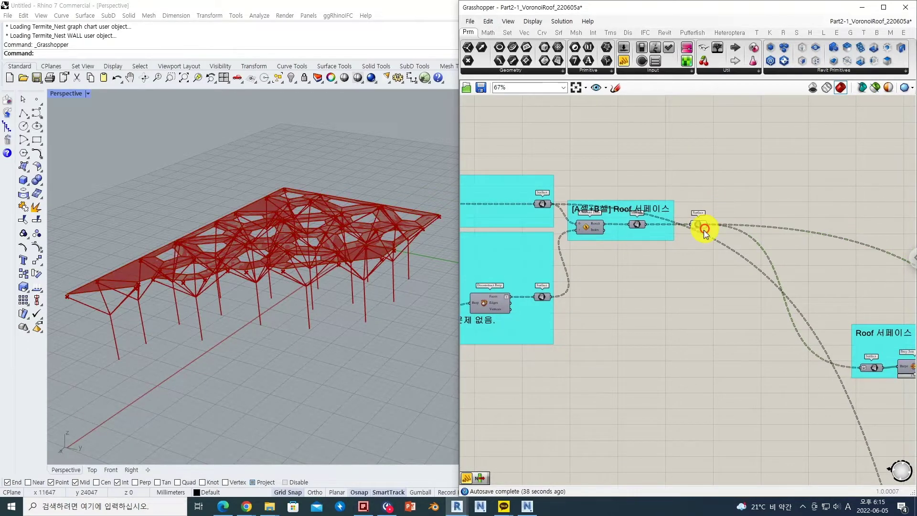
pyautogui.click(699, 226)
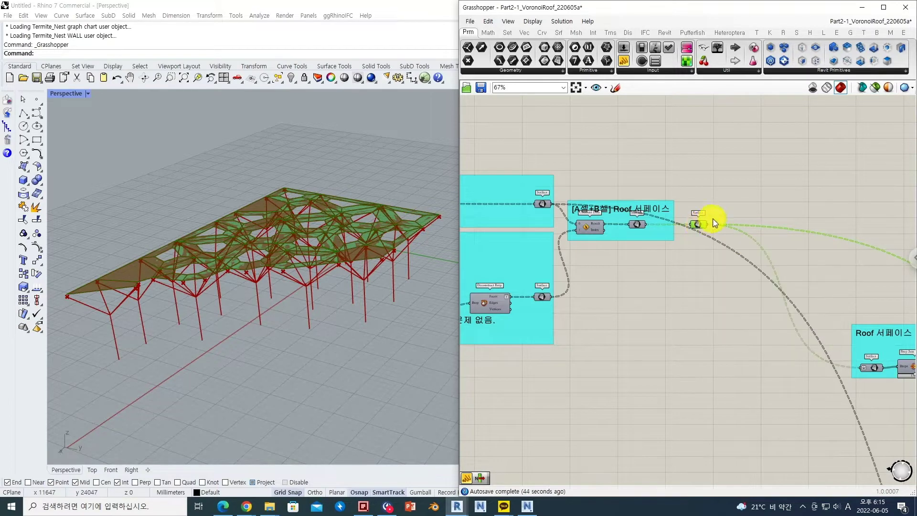
pyautogui.moveTo(747, 211); pyautogui.dragTo(713, 205, button='right')
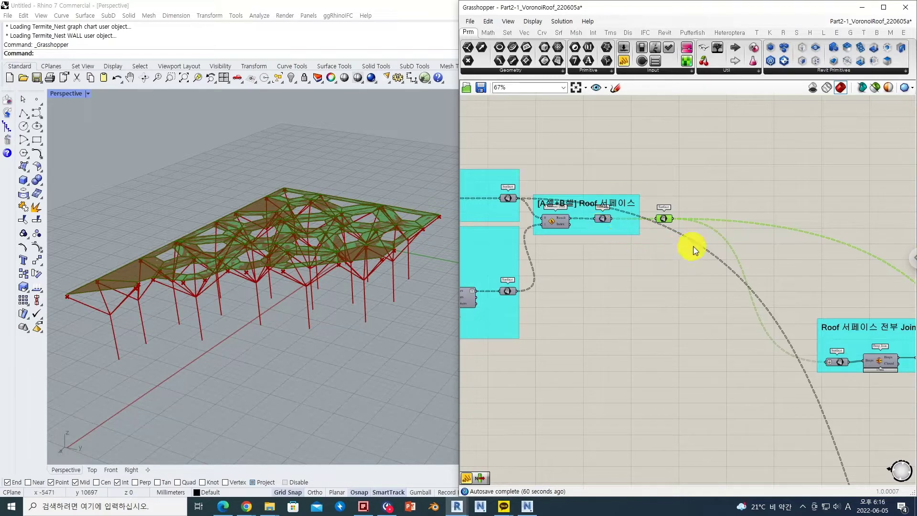
# Examine the groups branching from the combined roof Surface, including the Roof Brep join and the Roof Brep edge extraction.
pyautogui.moveTo(707, 249); pyautogui.dragTo(611, 251, button='right')
pyautogui.scroll(-5, 610, 250)
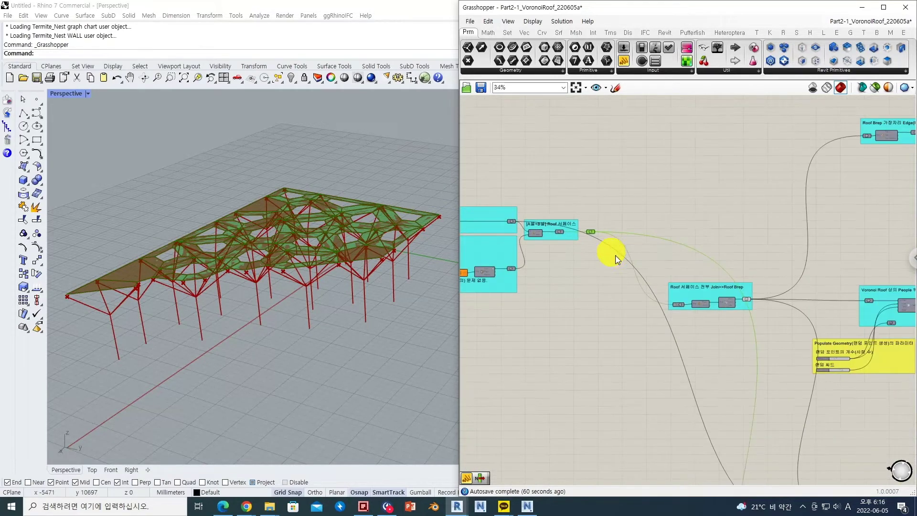
pyautogui.moveTo(526, 257); pyautogui.dragTo(604, 301)
pyautogui.click(664, 196)
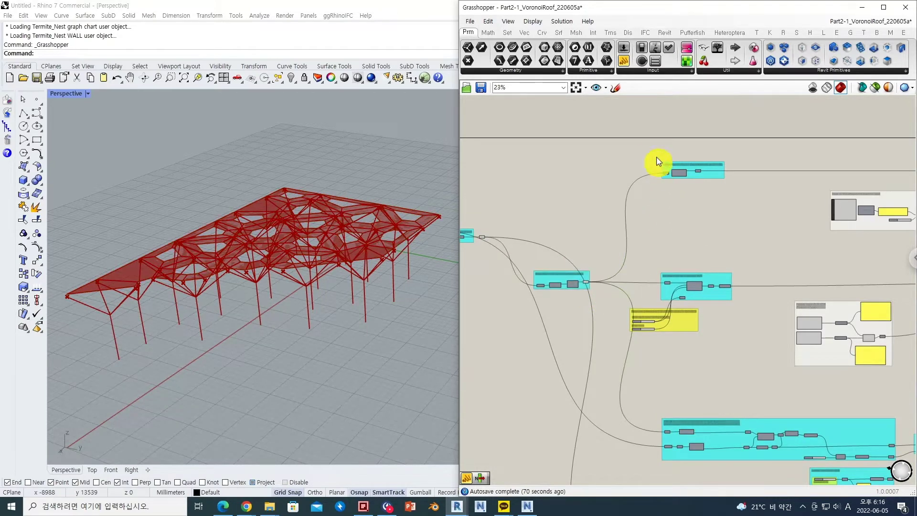
pyautogui.moveTo(653, 147); pyautogui.dragTo(736, 200)
pyautogui.click(731, 226)
# Examine the (1) Add Roof, (2) Add Beam and (3) Add Column groups at the end of the definition.
pyautogui.scroll(-5, 731, 231)
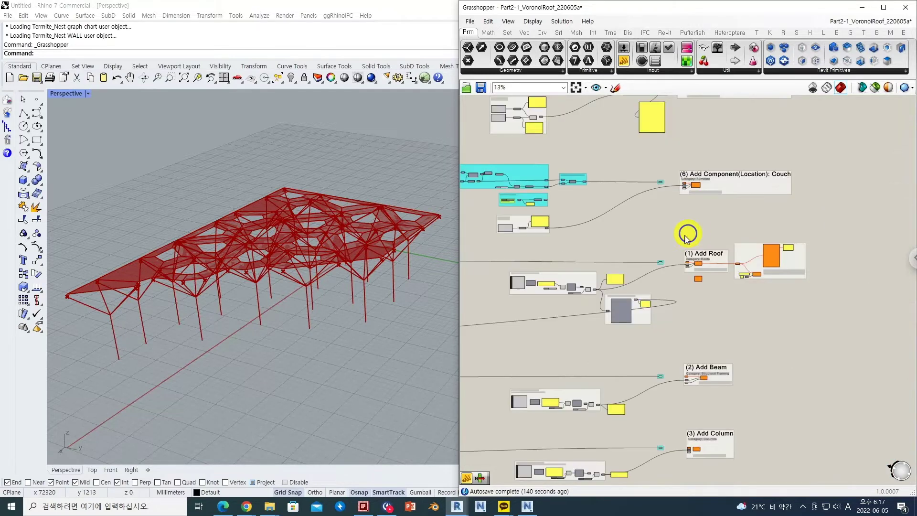
pyautogui.moveTo(674, 235); pyautogui.dragTo(670, 239, button='right')
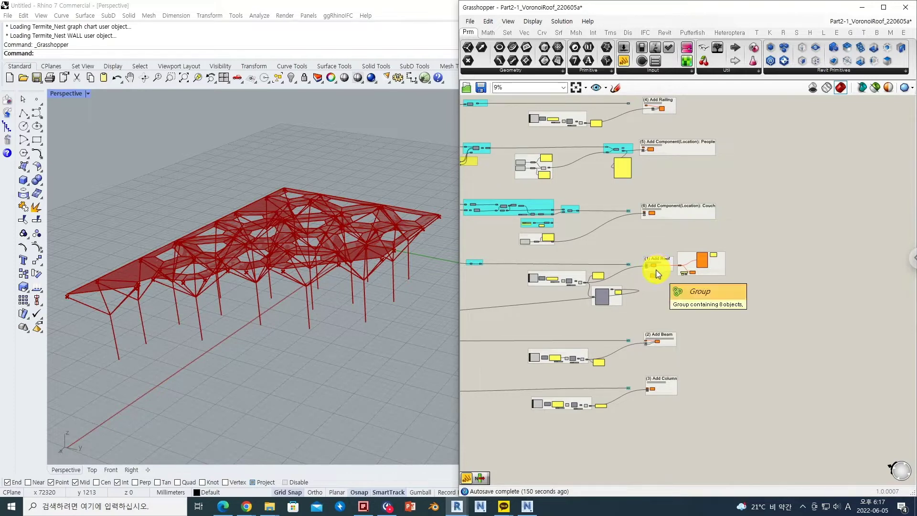
pyautogui.scroll(2, 656, 273)
pyautogui.moveTo(660, 241); pyautogui.dragTo(687, 249, button='right')
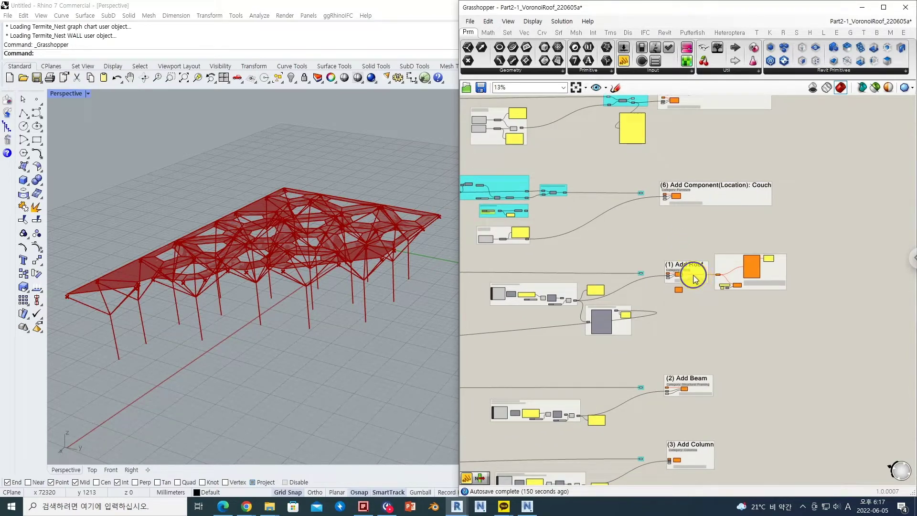
pyautogui.moveTo(693, 275); pyautogui.dragTo(704, 277, button='right')
pyautogui.scroll(-2, 698, 265)
pyautogui.scroll(1, 697, 279)
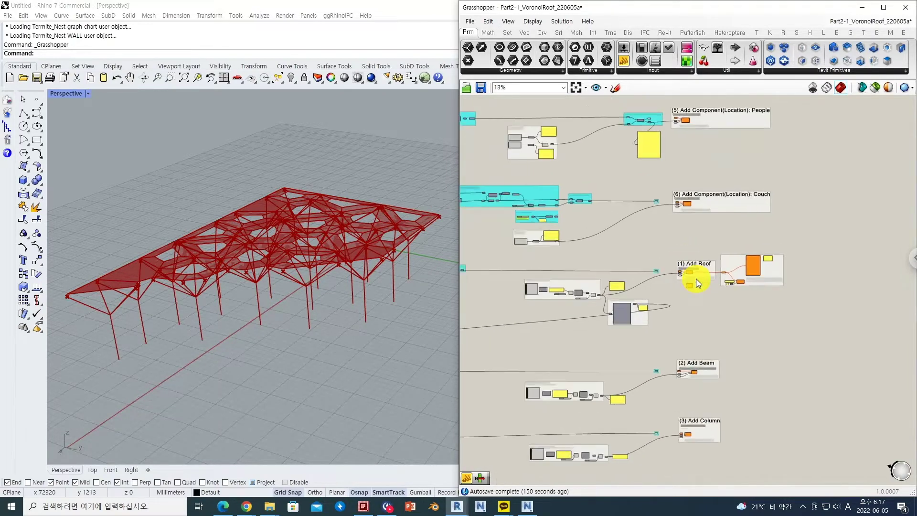
pyautogui.scroll(3, 684, 258)
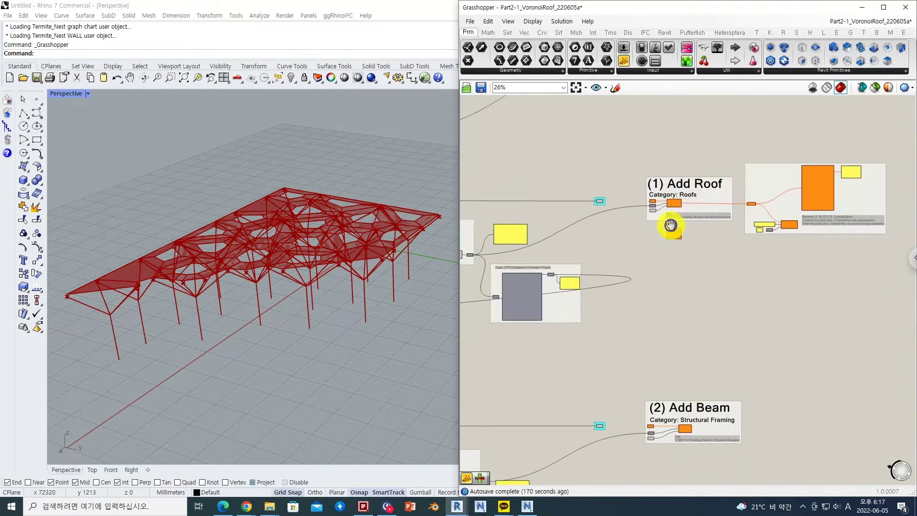
pyautogui.moveTo(671, 225); pyautogui.dragTo(672, 204, button='right')
pyautogui.moveTo(676, 362); pyautogui.dragTo(680, 239, button='right')
pyautogui.moveTo(688, 381); pyautogui.dragTo(682, 328, button='right')
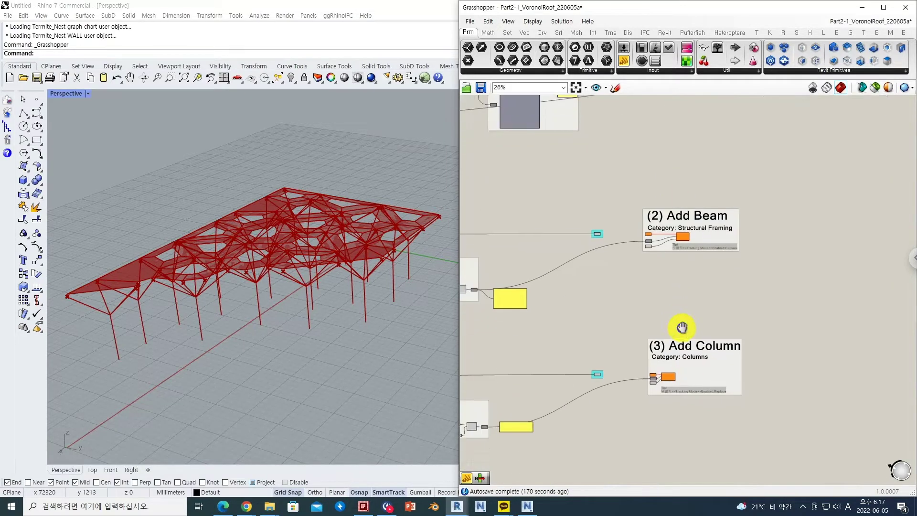
# Examine the (4) Add Railing, (5) Add Component(Location): People and (6) Add Component(Location): Couch groups.
pyautogui.scroll(-3, 682, 328)
pyautogui.moveTo(682, 213); pyautogui.dragTo(691, 348, button='right')
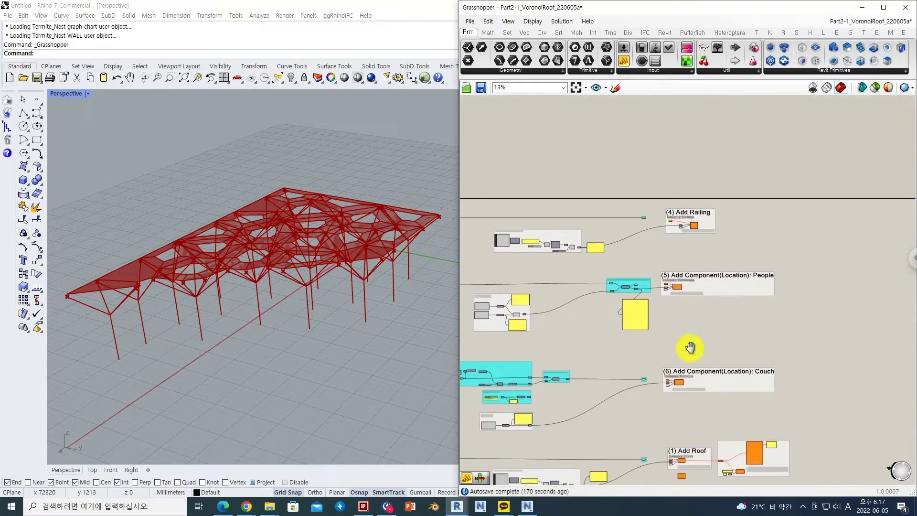
pyautogui.scroll(2, 691, 231)
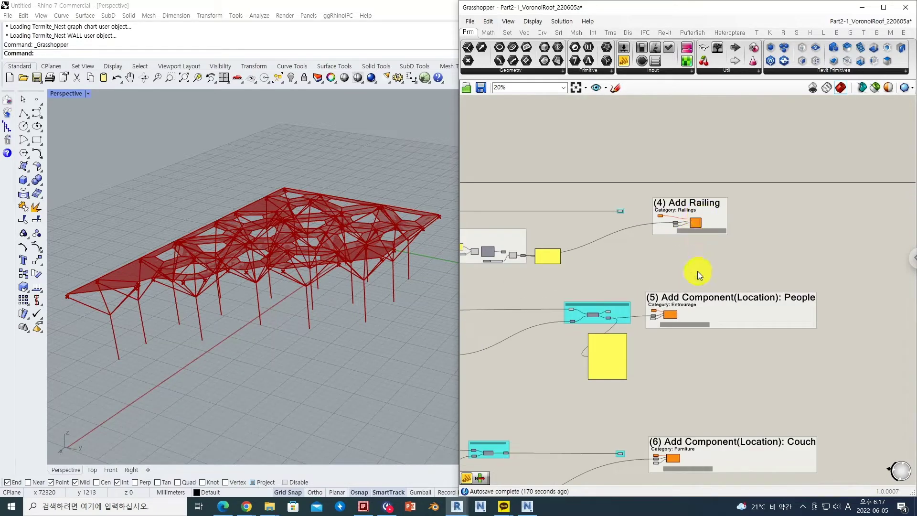
pyautogui.moveTo(698, 275); pyautogui.dragTo(694, 228, button='right')
pyautogui.moveTo(688, 270); pyautogui.dragTo(688, 256, button='right')
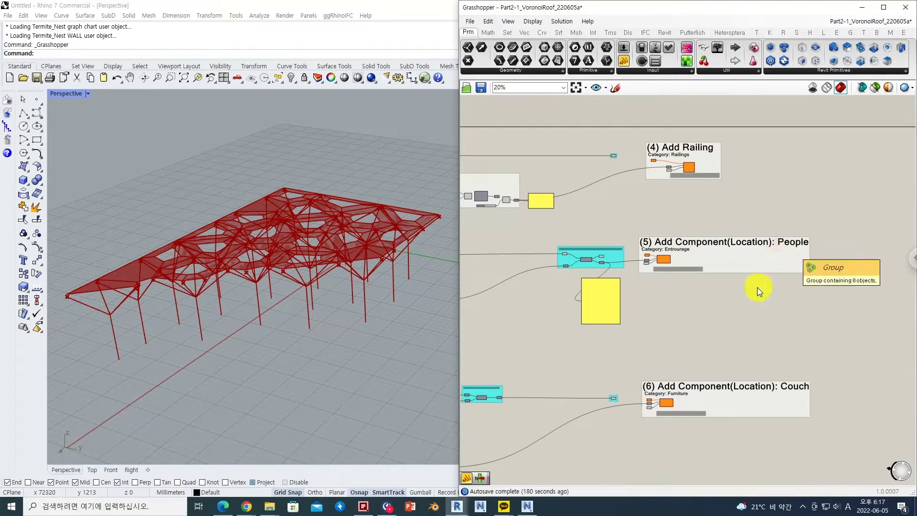
pyautogui.moveTo(720, 315); pyautogui.dragTo(717, 258, button='right')
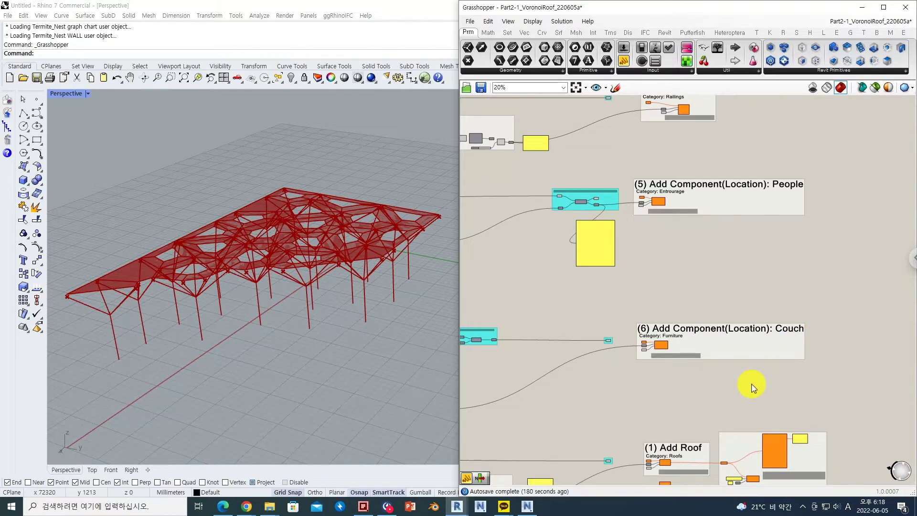
pyautogui.moveTo(688, 414); pyautogui.dragTo(681, 353, button='right')
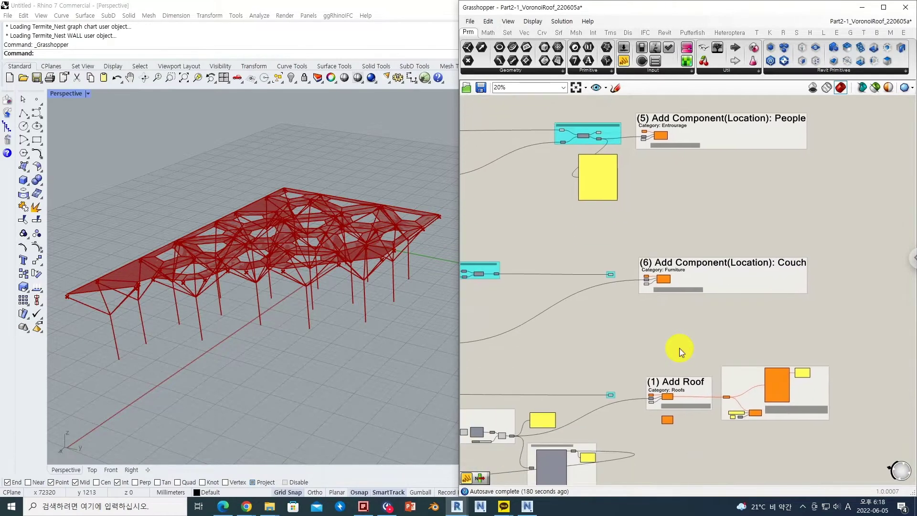
pyautogui.scroll(-2, 682, 353)
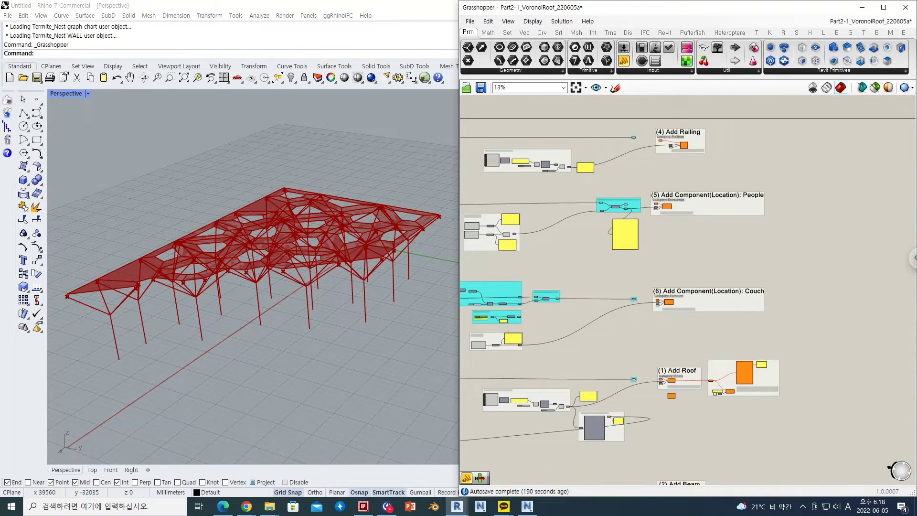
# Highlight the Curve parameter holding the roof boundaries beside the (1) Add Roof group and view its geometry in the model.
pyautogui.scroll(8, 635, 353)
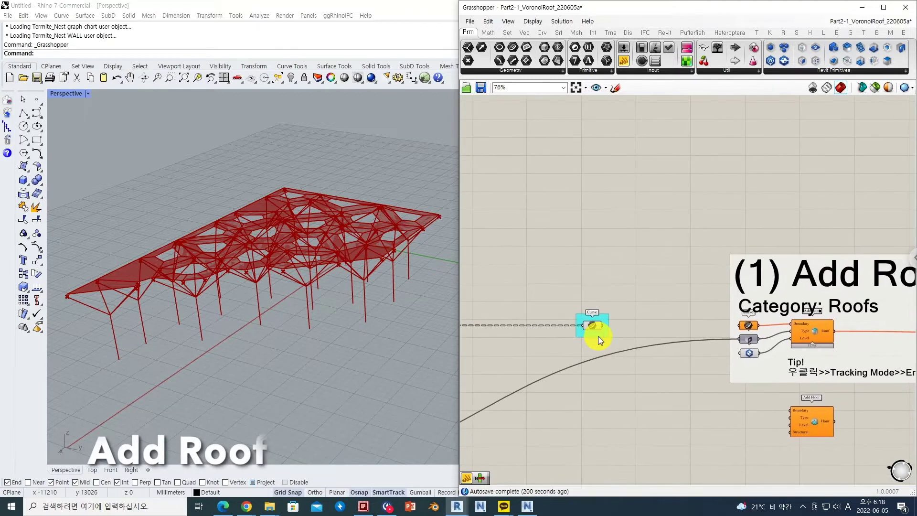
pyautogui.click(595, 326)
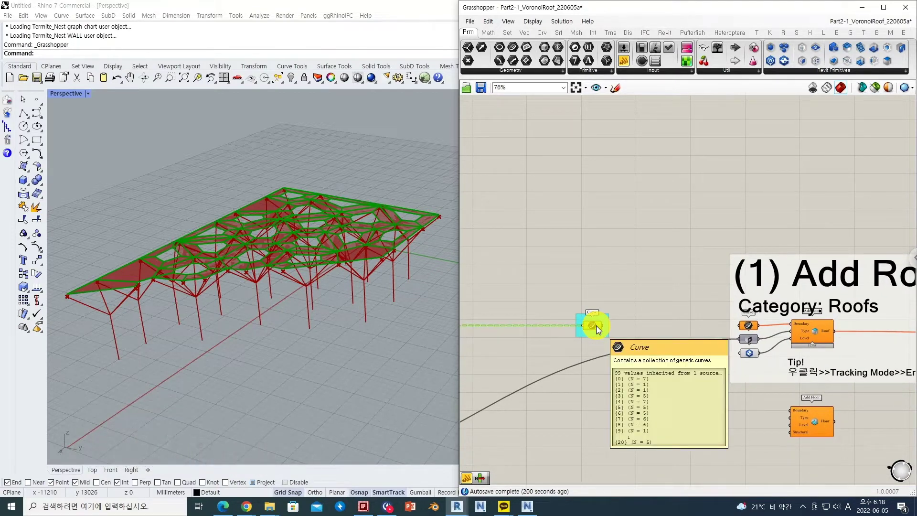
pyautogui.moveTo(669, 313); pyautogui.dragTo(635, 306, button='right')
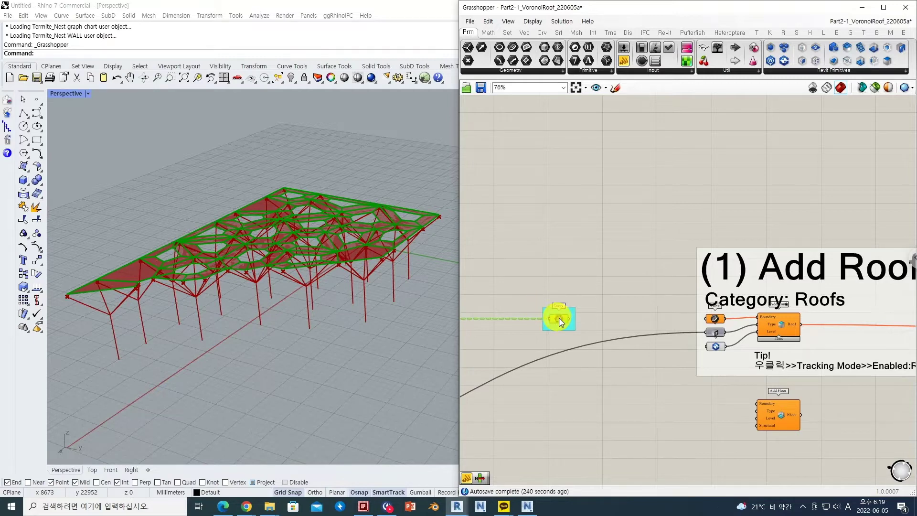
# Examine the roof type selection group, from Built-In Categories through Query Families to the Query Types output.
pyautogui.scroll(-3, 610, 327)
pyautogui.moveTo(610, 327); pyautogui.dragTo(729, 278, button='right')
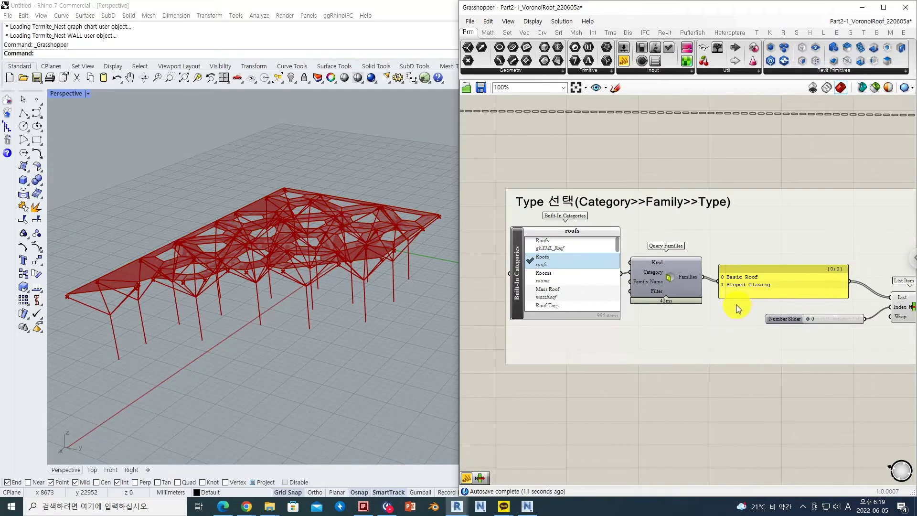
pyautogui.moveTo(739, 308); pyautogui.dragTo(700, 315, button='right')
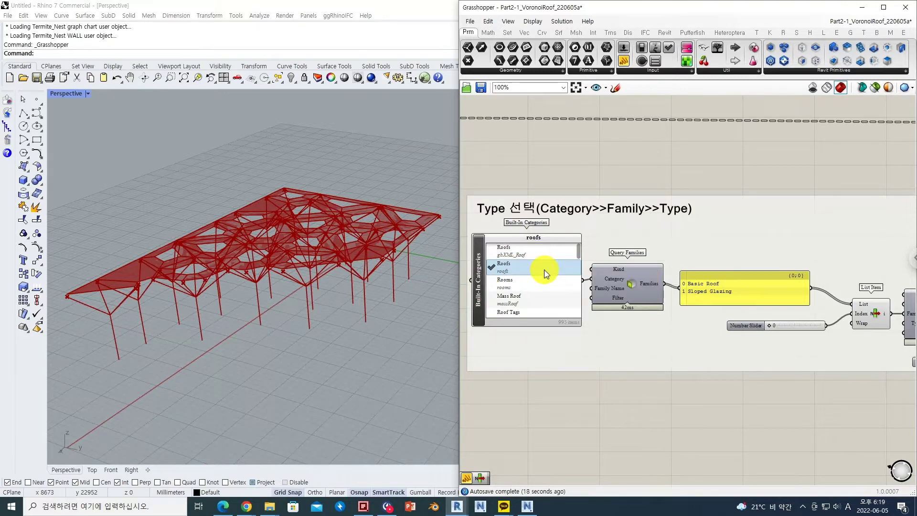
pyautogui.moveTo(637, 282); pyautogui.dragTo(600, 297, button='right')
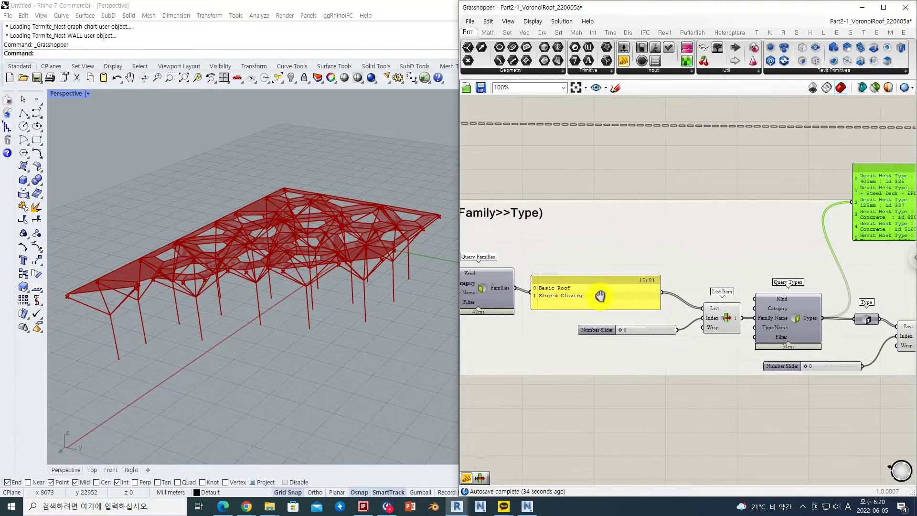
pyautogui.moveTo(678, 293); pyautogui.dragTo(641, 296, button='right')
pyautogui.moveTo(692, 327); pyautogui.dragTo(647, 317, button='right')
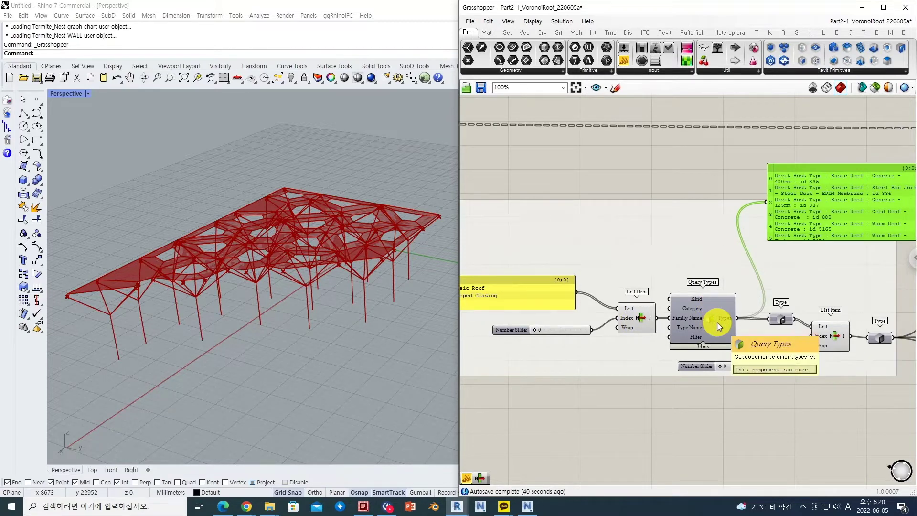
pyautogui.moveTo(661, 325); pyautogui.dragTo(646, 327, button='right')
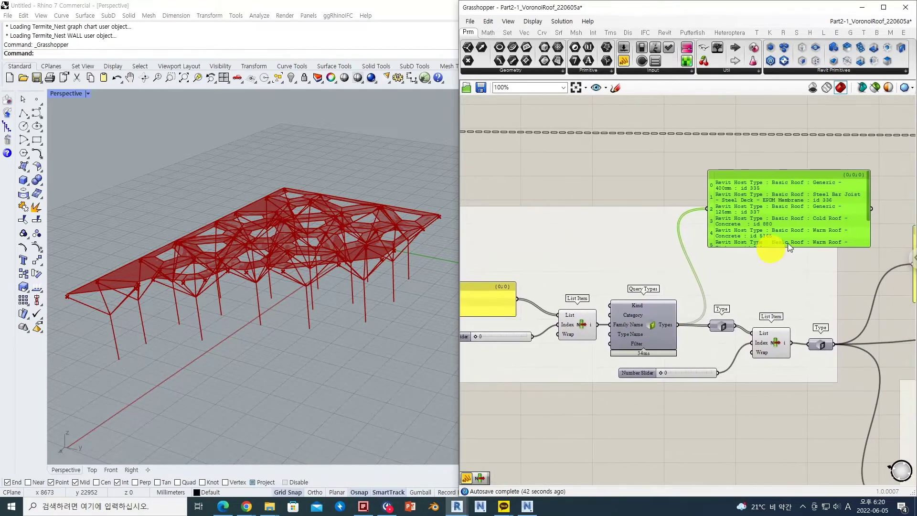
pyautogui.moveTo(871, 208)
pyautogui.mouseDown()
pyautogui.moveTo(880, 239)
pyautogui.moveTo(875, 191)
pyautogui.mouseUp()
pyautogui.moveTo(785, 287); pyautogui.dragTo(719, 257, button='right')
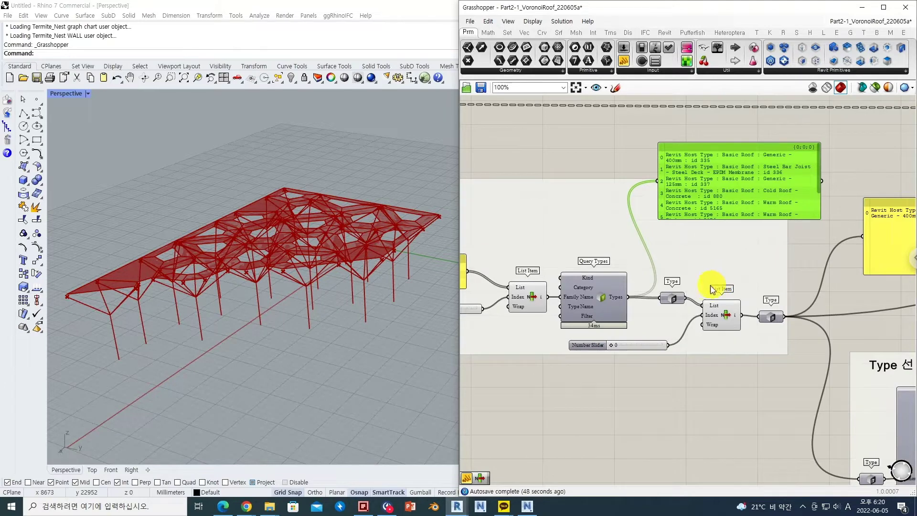
# Examine the List Item that picks one roof type and follow the resulting Type parameter's connections onward.
pyautogui.click(725, 317)
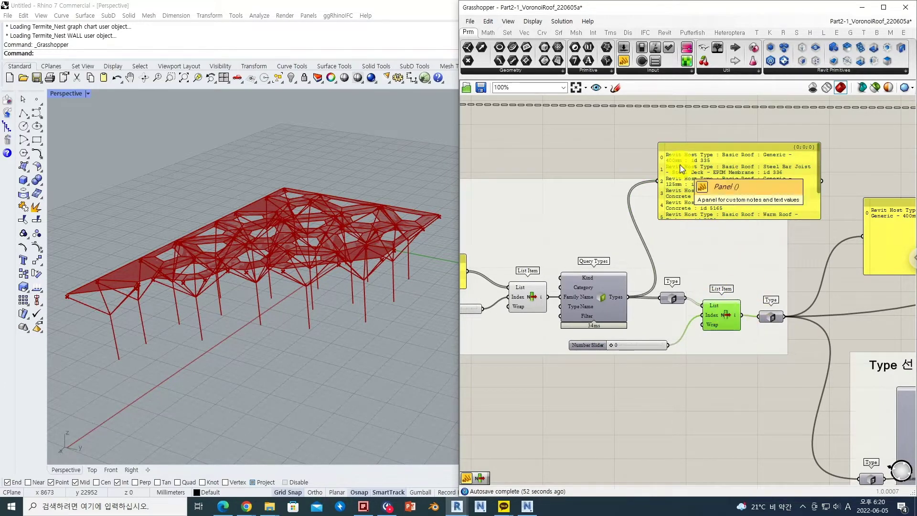
pyautogui.moveTo(752, 277); pyautogui.dragTo(604, 284, button='right')
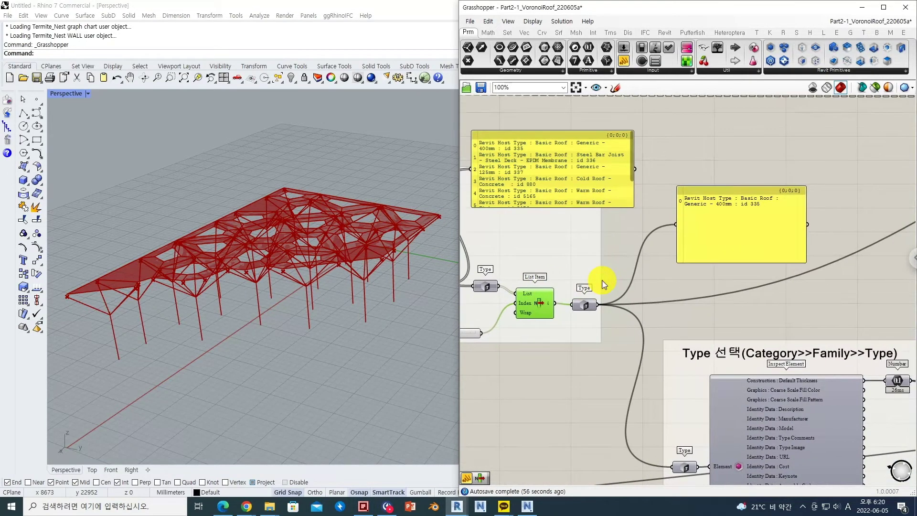
pyautogui.click(588, 306)
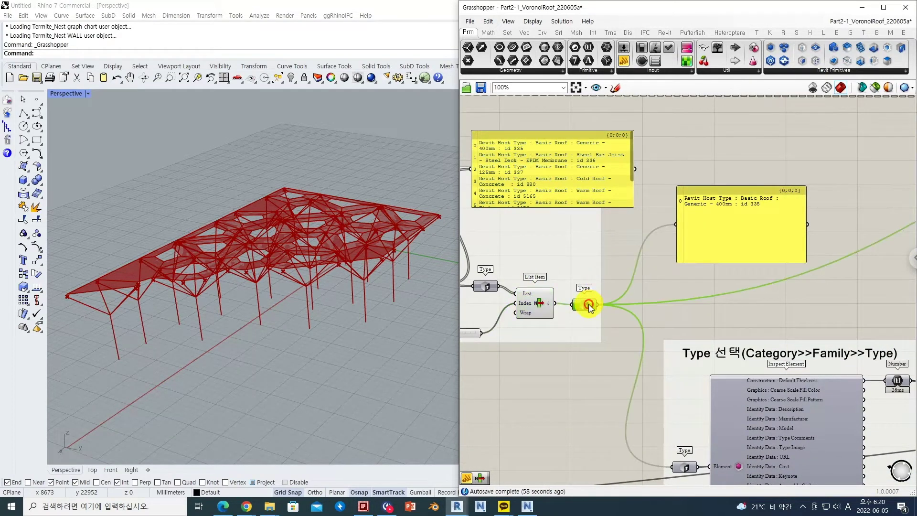
pyautogui.moveTo(630, 317); pyautogui.dragTo(595, 255, button='right')
pyautogui.scroll(-2, 595, 256)
pyautogui.moveTo(656, 330); pyautogui.dragTo(638, 316, button='right')
pyautogui.moveTo(645, 283); pyautogui.dragTo(590, 324, button='right')
pyautogui.scroll(-3, 590, 325)
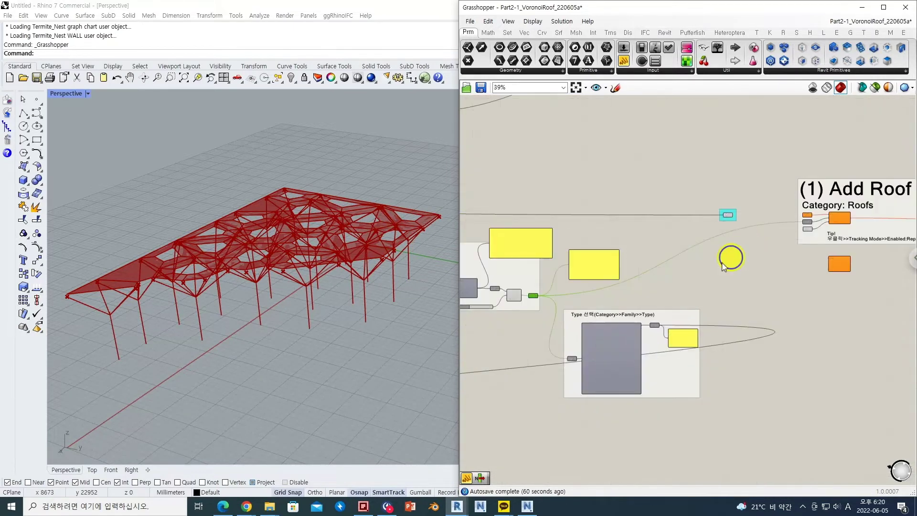
# Check the level assigned to the Add Roof group and connect the roof boundary Curve to its Curve input parameter.
pyautogui.moveTo(731, 258); pyautogui.dragTo(669, 297, button='right')
pyautogui.scroll(5, 738, 258)
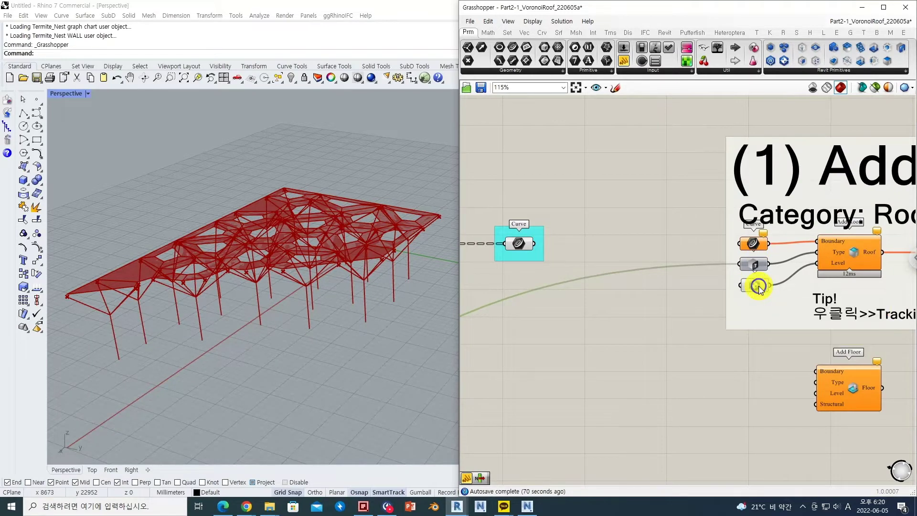
pyautogui.rightClick(760, 289)
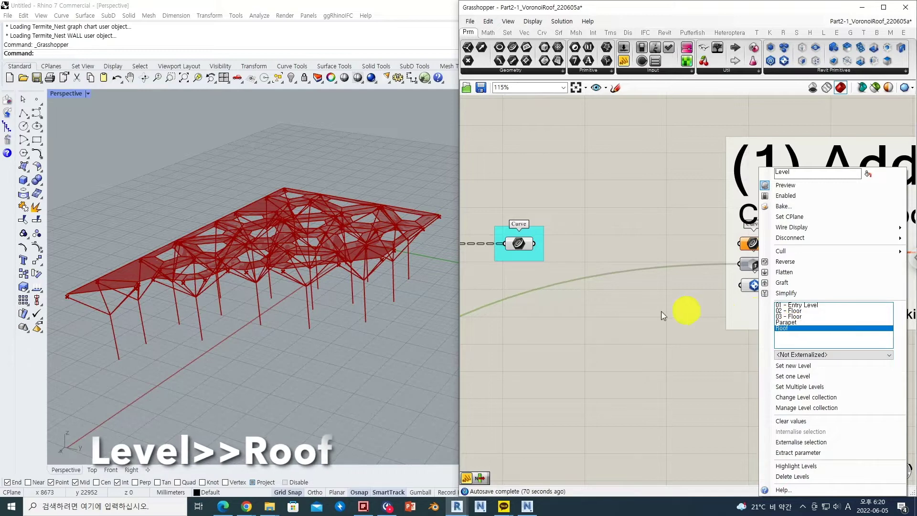
pyautogui.click(536, 256)
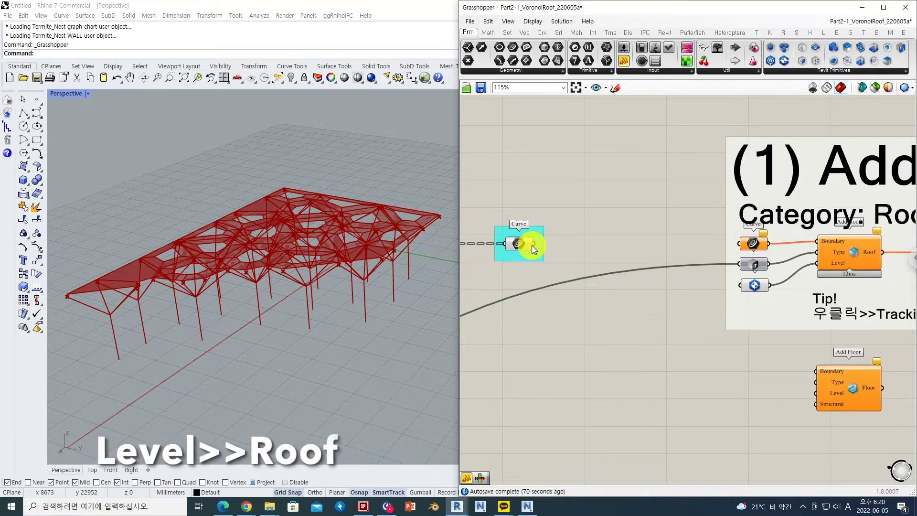
pyautogui.moveTo(535, 243); pyautogui.dragTo(739, 243)
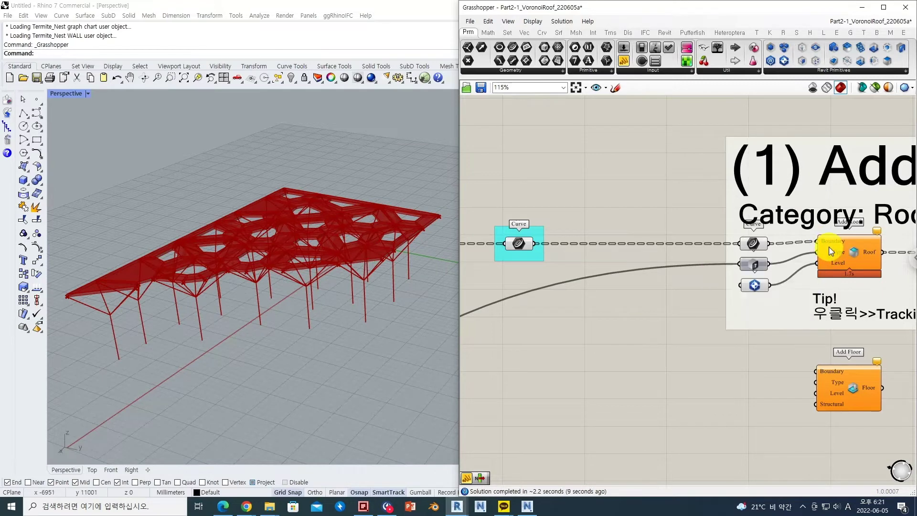
# Inspect the Add Roof component's Boundary data and switch to Revit to view the generated roofs.
pyautogui.moveTo(832, 250)
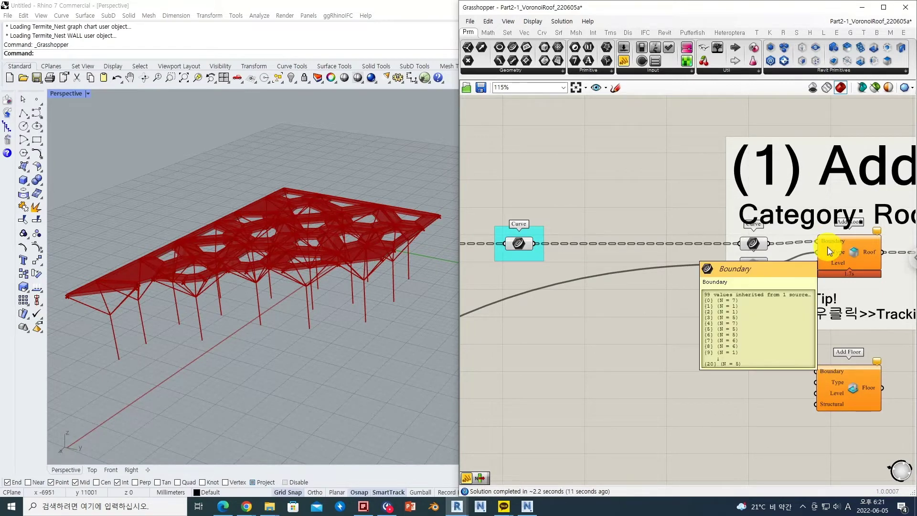
pyautogui.click(860, 7)
pyautogui.click(858, 5)
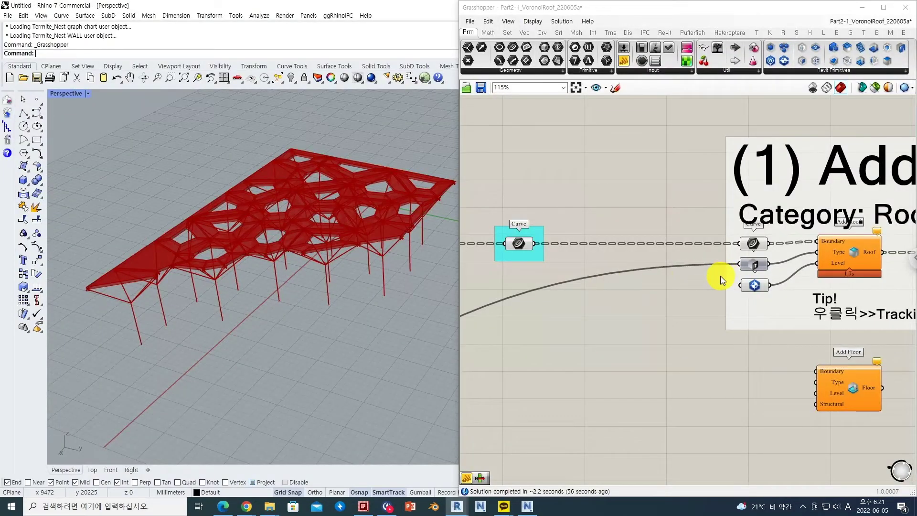
# Read the warnings of the Add Roof component and inspect its Type input.
pyautogui.moveTo(695, 278); pyautogui.dragTo(656, 278, button='right')
pyautogui.moveTo(760, 271); pyautogui.dragTo(619, 277, button='right')
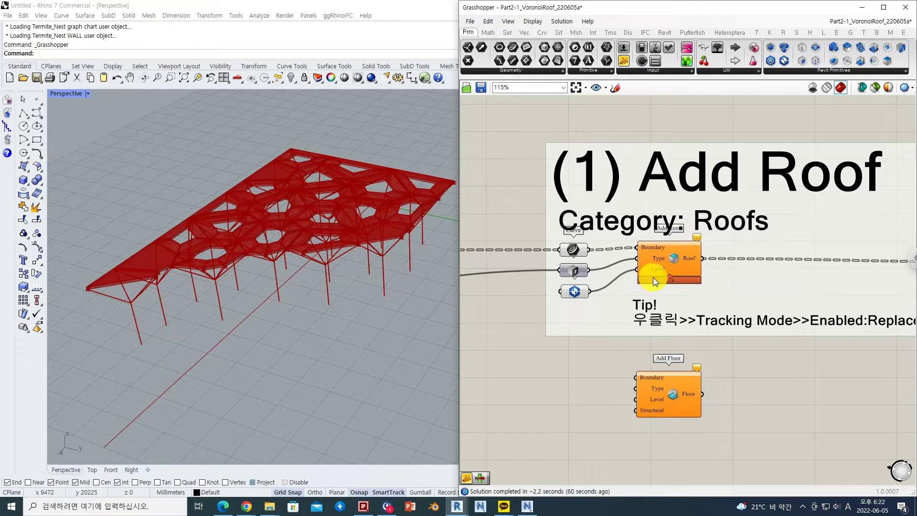
pyautogui.moveTo(655, 281); pyautogui.dragTo(616, 273, button='right')
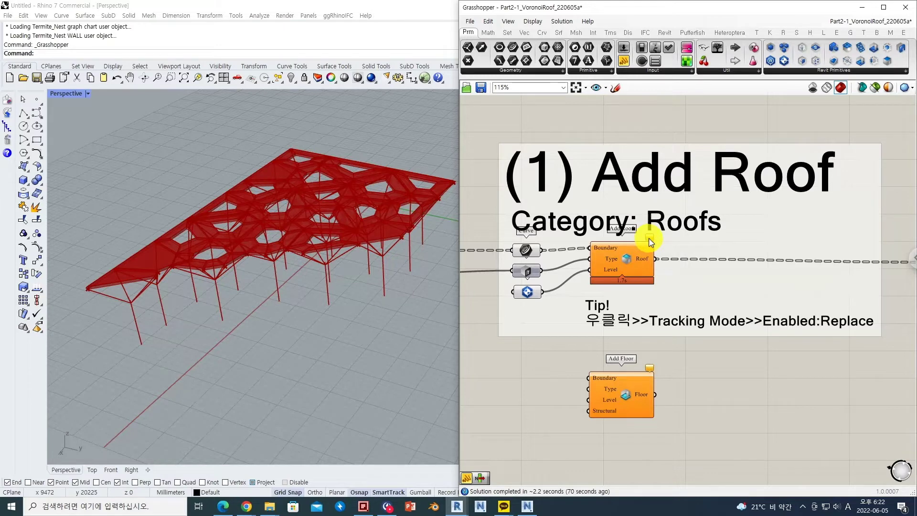
pyautogui.moveTo(649, 239)
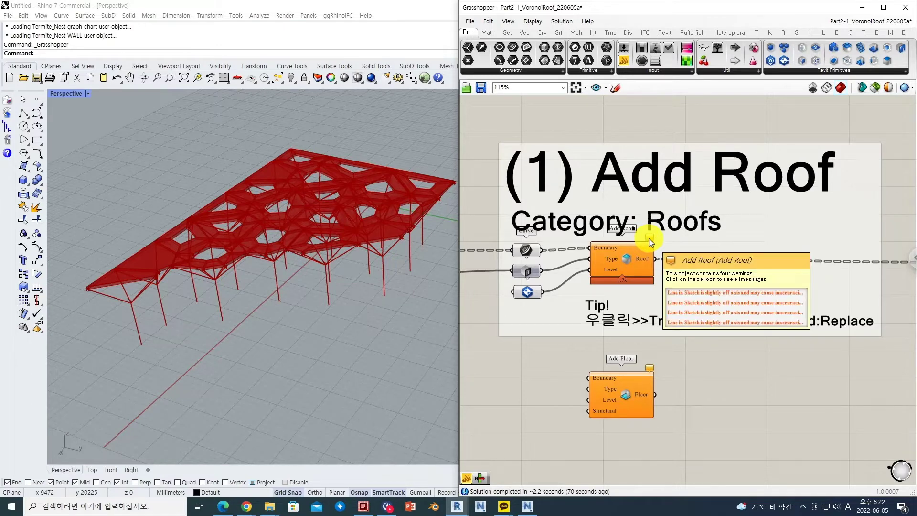
pyautogui.scroll(1, 650, 239)
pyautogui.click(650, 238)
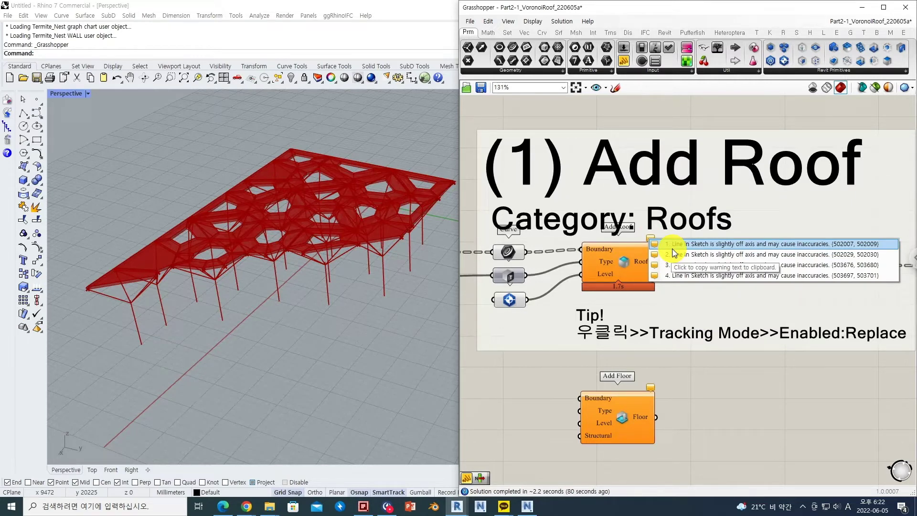
pyautogui.click(567, 115)
pyautogui.moveTo(605, 259)
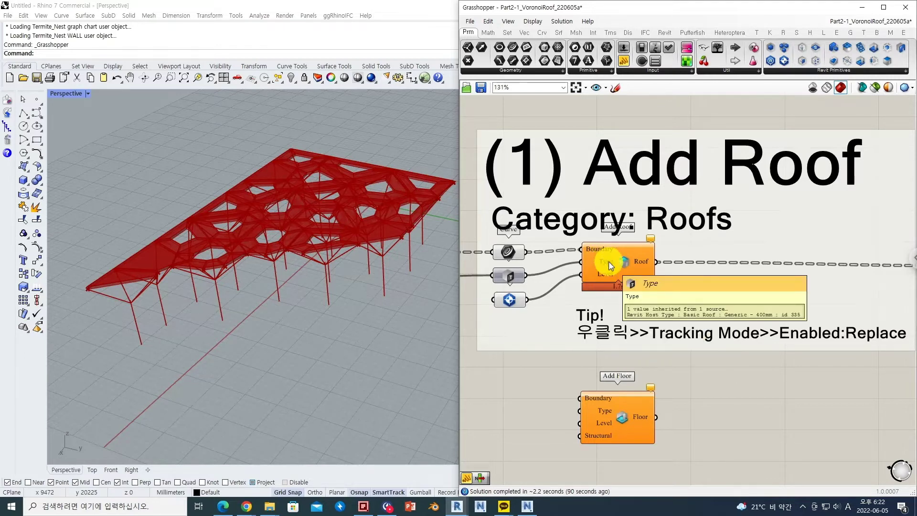
# Set the Tracking Mode of the Add Roof component to Disabled.
pyautogui.moveTo(627, 282); pyautogui.dragTo(614, 253, button='right')
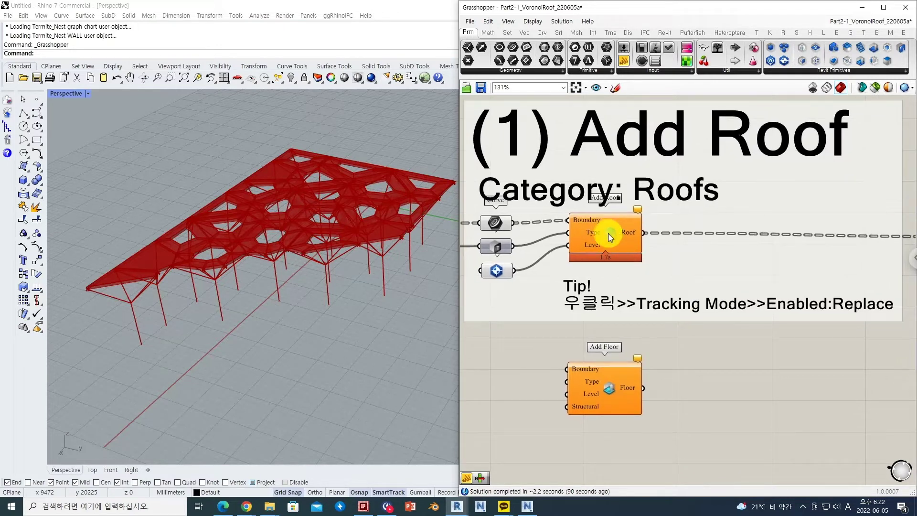
pyautogui.rightClick(614, 237)
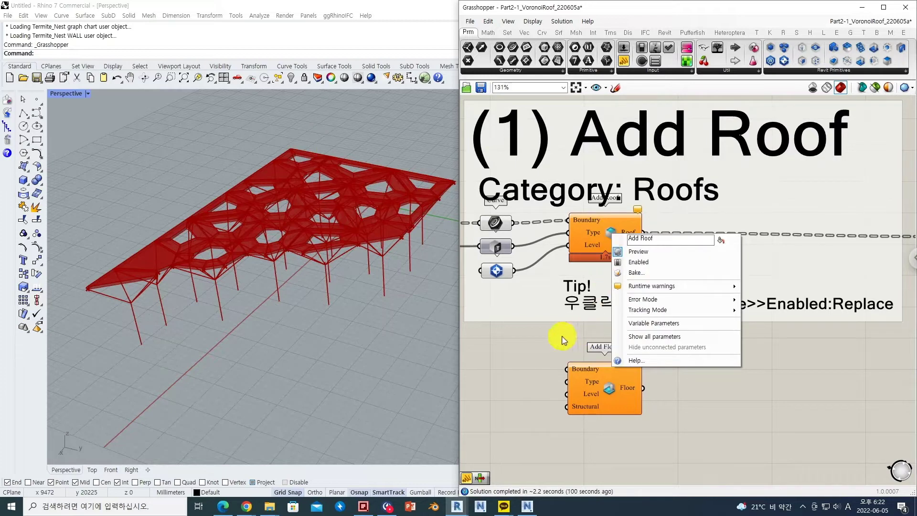
pyautogui.click(575, 322)
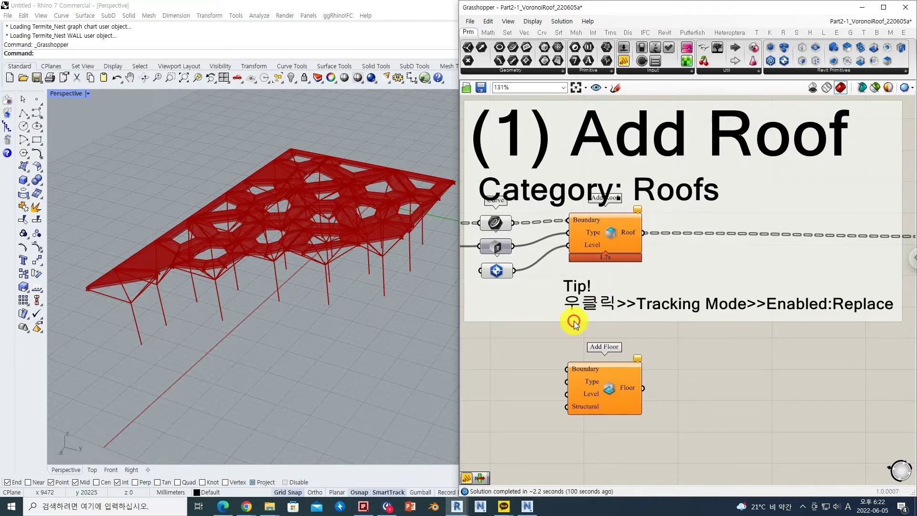
pyautogui.rightClick(612, 236)
pyautogui.moveTo(654, 310)
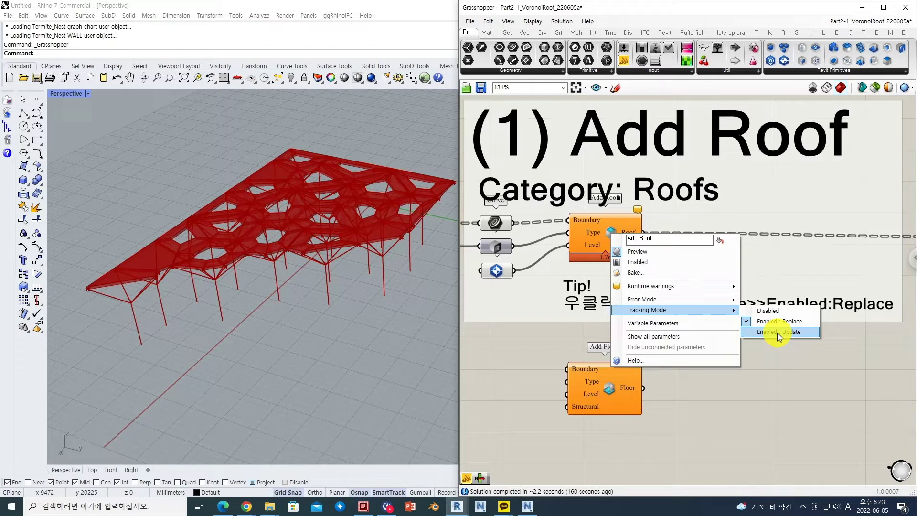
pyautogui.click(762, 311)
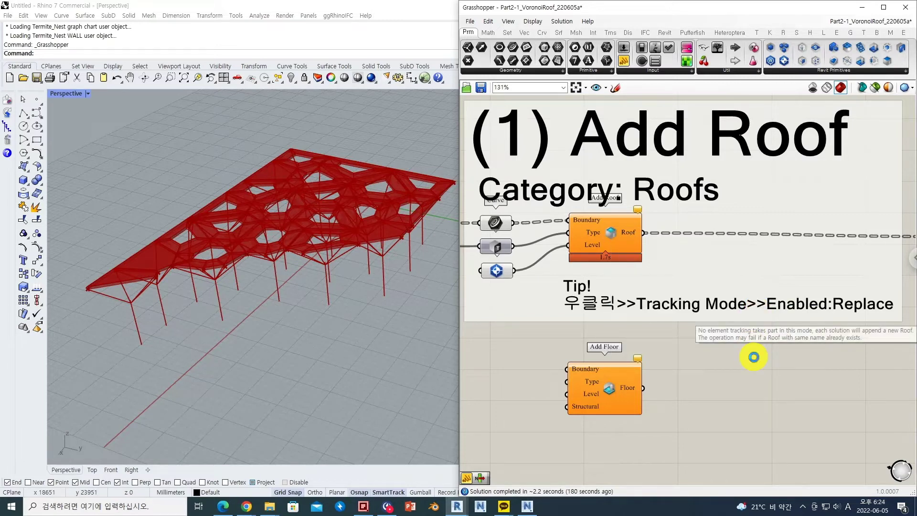
# Set the random seed of the Populate Geometry group to 28.
pyautogui.scroll(-8, 655, 349)
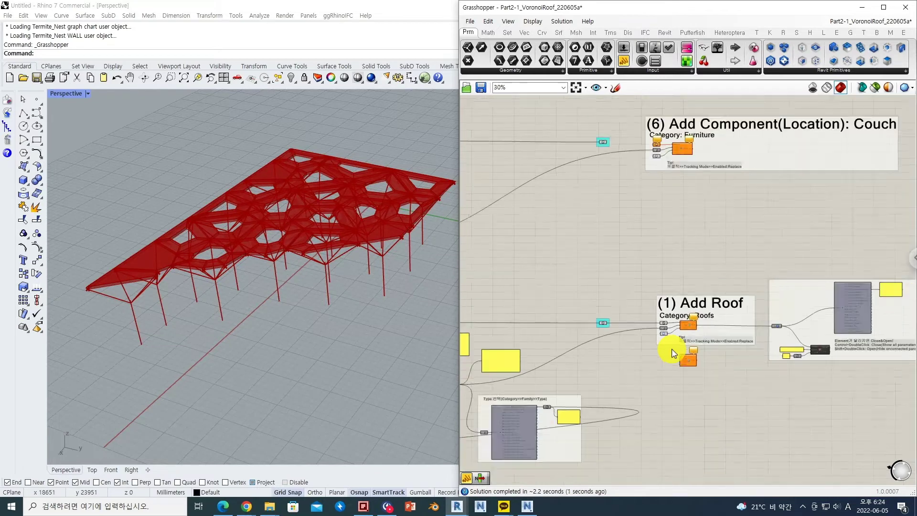
pyautogui.scroll(11, 522, 331)
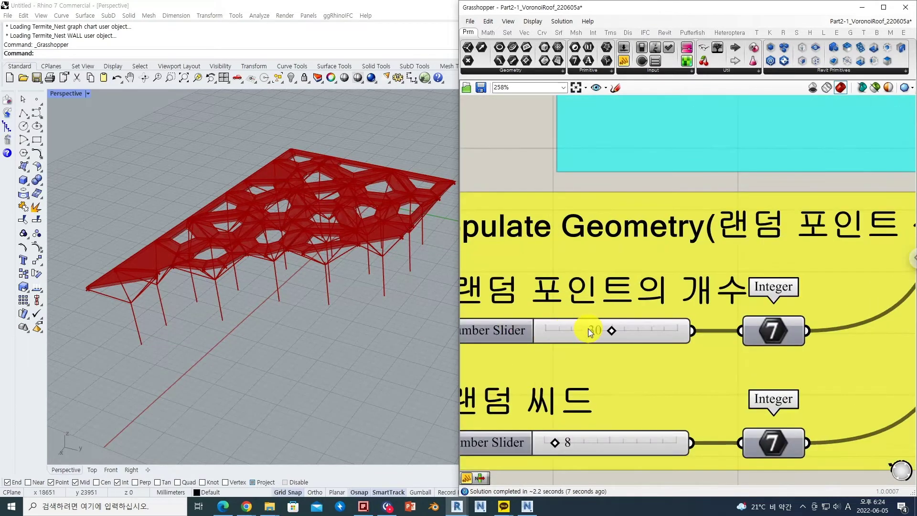
pyautogui.moveTo(556, 444); pyautogui.dragTo(583, 445)
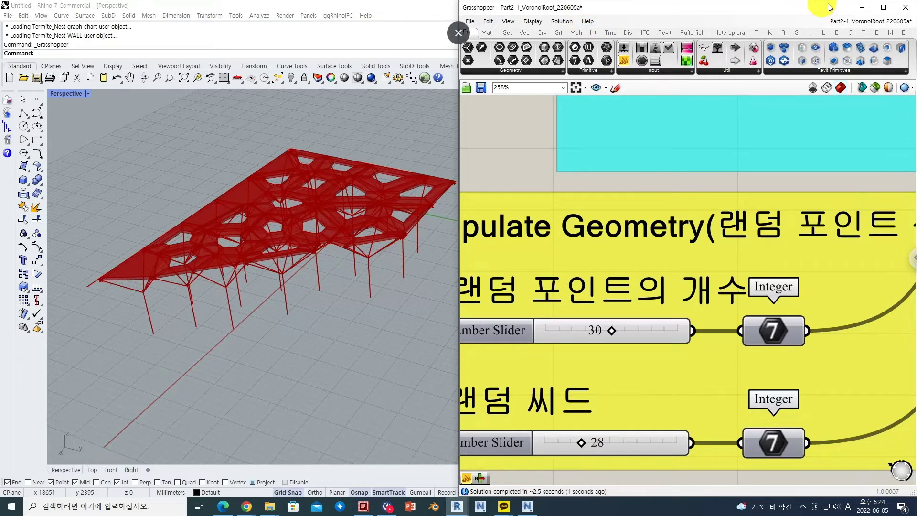
# Switch to Revit and examine the Voronoi roofs up close in the 3D View_Roof view.
pyautogui.click(862, 9)
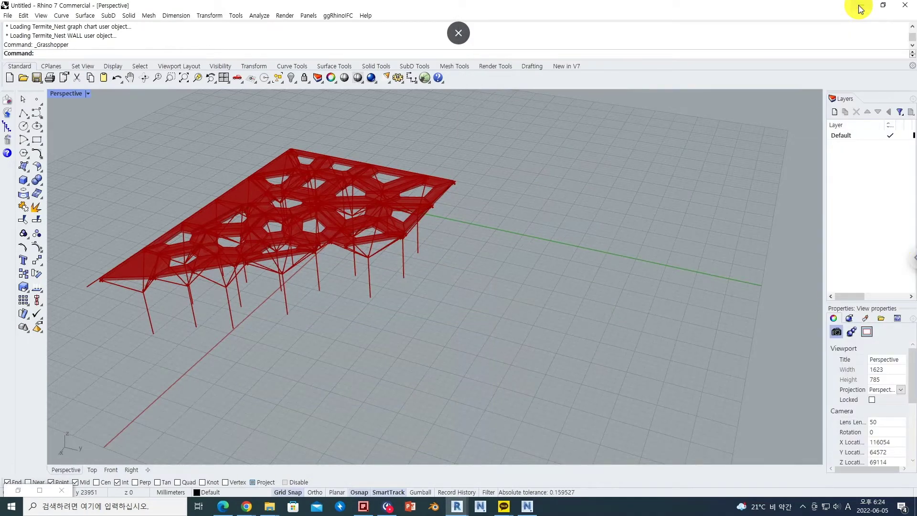
pyautogui.click(863, 7)
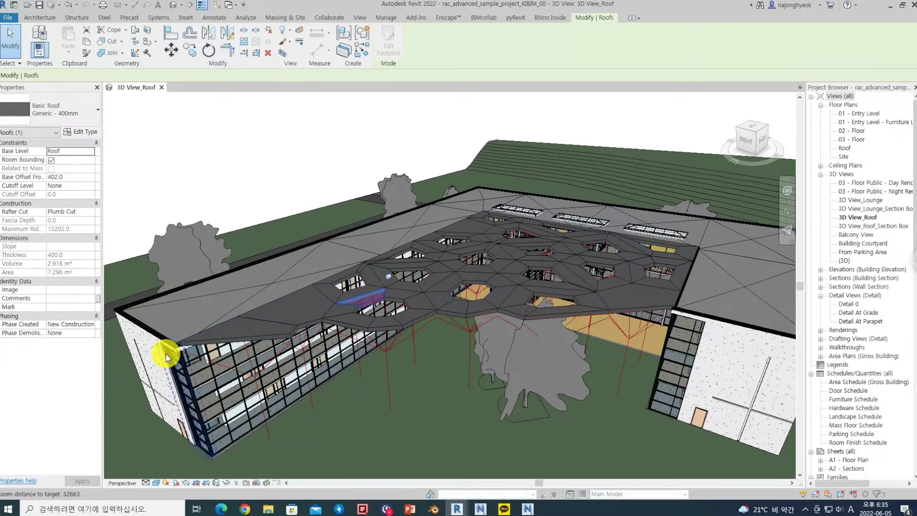
pyautogui.scroll(4, 170, 343)
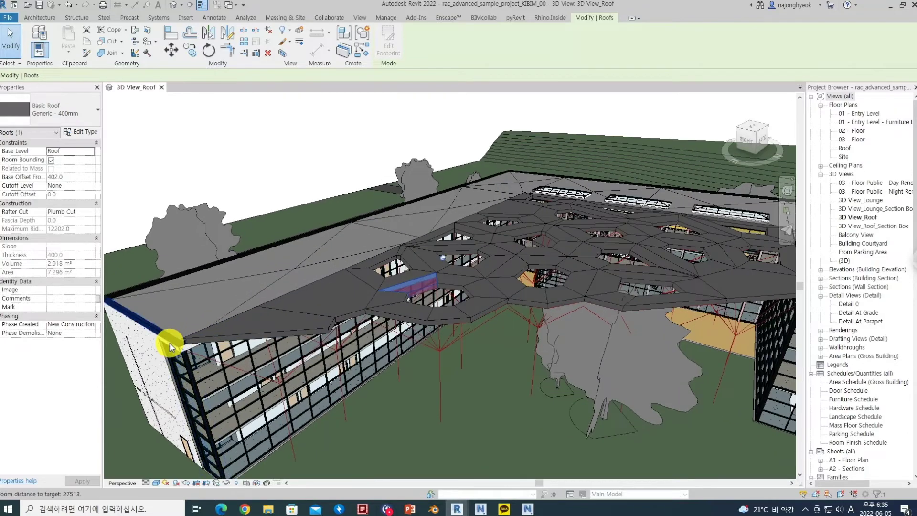
# Inspect the gap between the selected Voronoi roof and the parapet at the building corner in Revit.
pyautogui.scroll(-3, 170, 343)
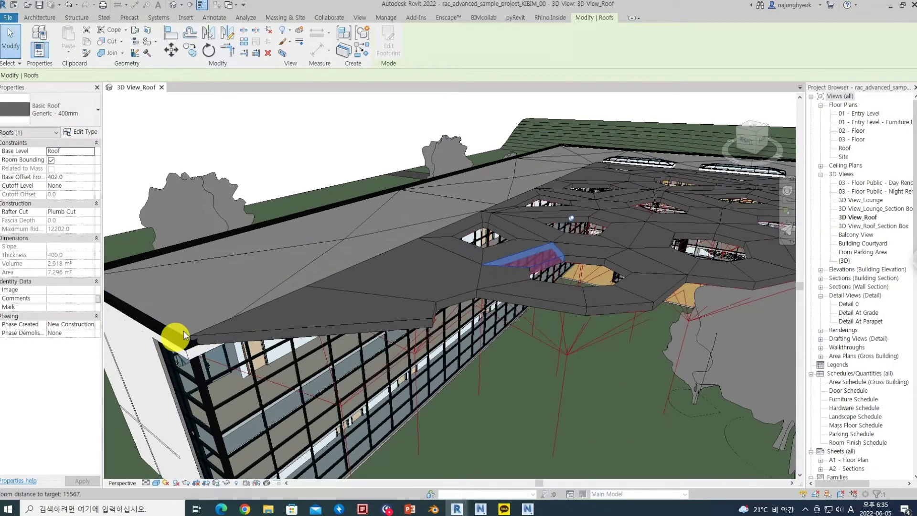
pyautogui.click(287, 138)
pyautogui.click(211, 258)
pyautogui.keyDown('shift'); pyautogui.moveTo(211, 259); pyautogui.dragTo(266, 400, button='middle'); pyautogui.keyUp('shift')
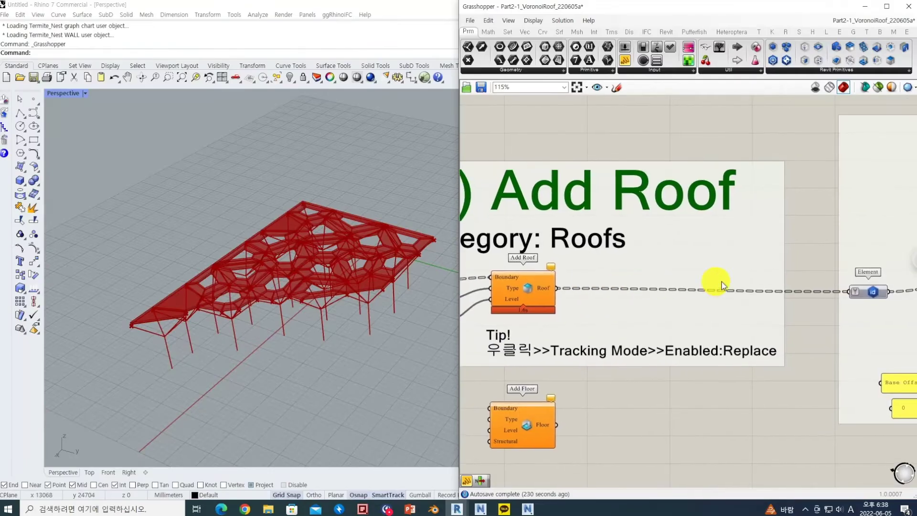
# Follow the Add Roof output through the Element parameter to Inspect Element and read its Base Offset From Level values.
pyautogui.moveTo(714, 280); pyautogui.dragTo(657, 297, button='right')
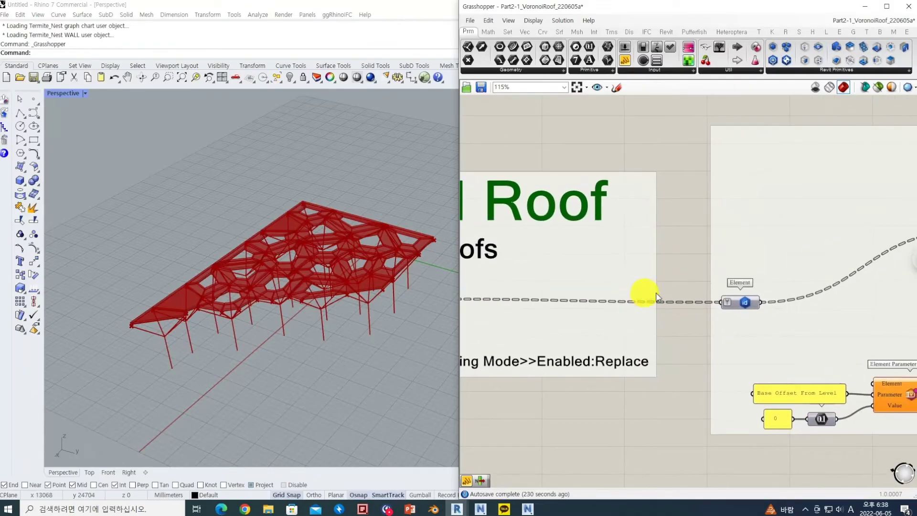
pyautogui.click(744, 307)
pyautogui.moveTo(744, 307)
pyautogui.mouseDown(button='right')
pyautogui.moveTo(676, 299)
pyautogui.moveTo(740, 299)
pyautogui.moveTo(703, 305)
pyautogui.mouseUp(button='right')
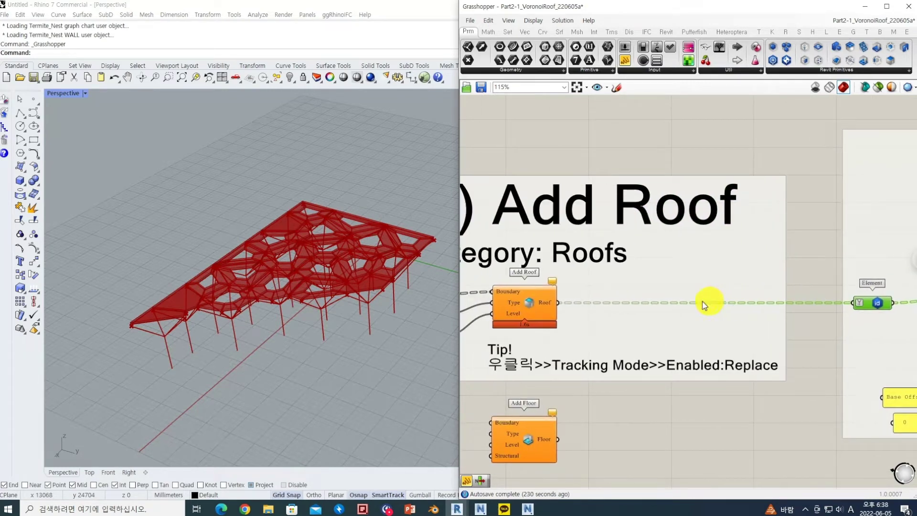
pyautogui.moveTo(790, 287); pyautogui.dragTo(584, 307, button='right')
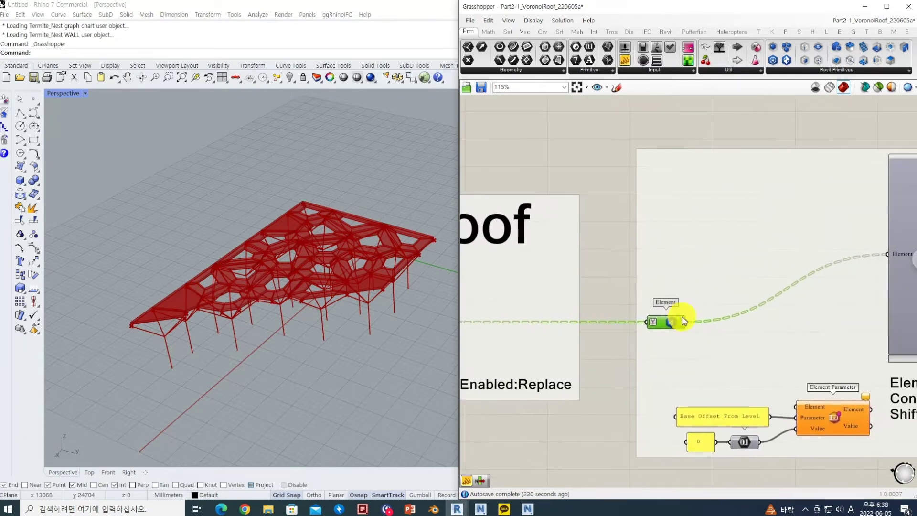
pyautogui.moveTo(770, 299)
pyautogui.mouseDown(button='right')
pyautogui.moveTo(607, 291)
pyautogui.moveTo(621, 315)
pyautogui.mouseUp(button='right')
pyautogui.moveTo(739, 285); pyautogui.dragTo(655, 290, button='right')
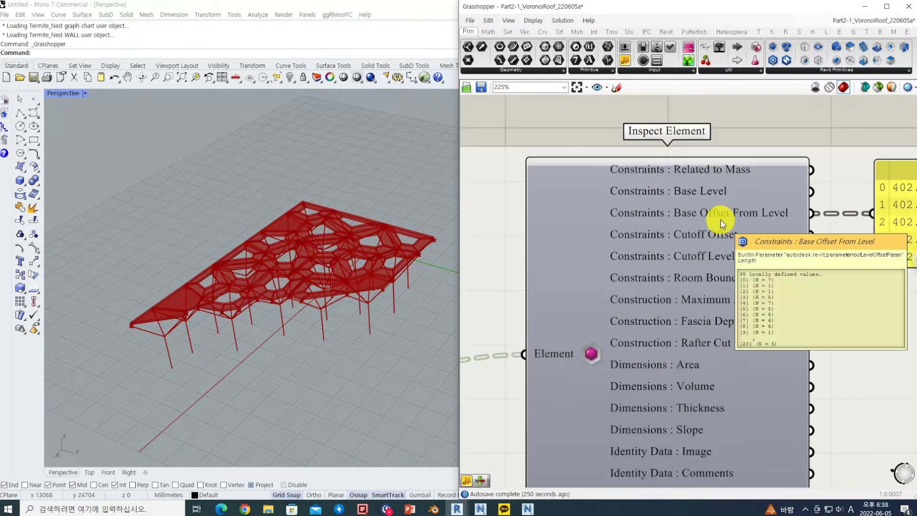
pyautogui.scroll(3, 683, 227)
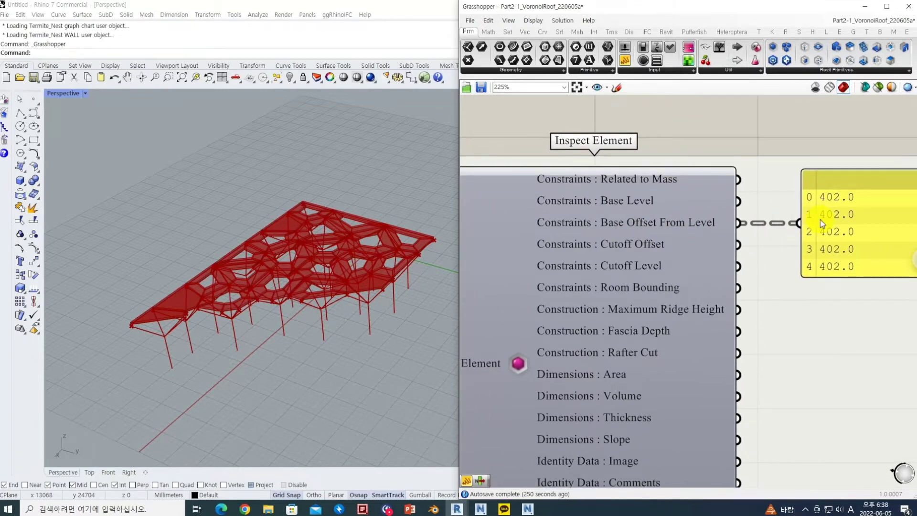
pyautogui.scroll(-5, 717, 241)
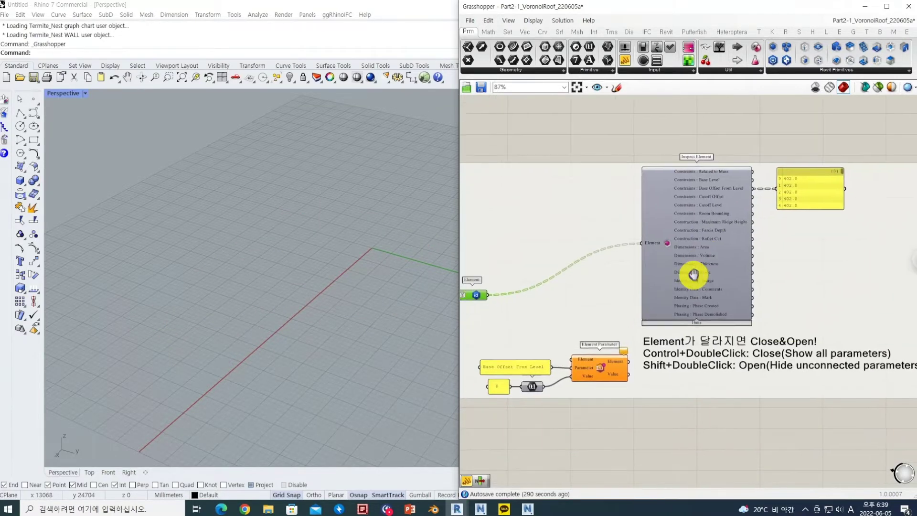
# Connect the Element parameter holding the roofs to the Element input of the Element Parameter component, applying a Base Offset From Level of 0.
pyautogui.moveTo(604, 282); pyautogui.dragTo(653, 278, button='right')
pyautogui.moveTo(336, 262); pyautogui.dragTo(351, 273, button='right')
pyautogui.moveTo(679, 354); pyautogui.dragTo(693, 319, button='right')
pyautogui.scroll(2, 693, 319)
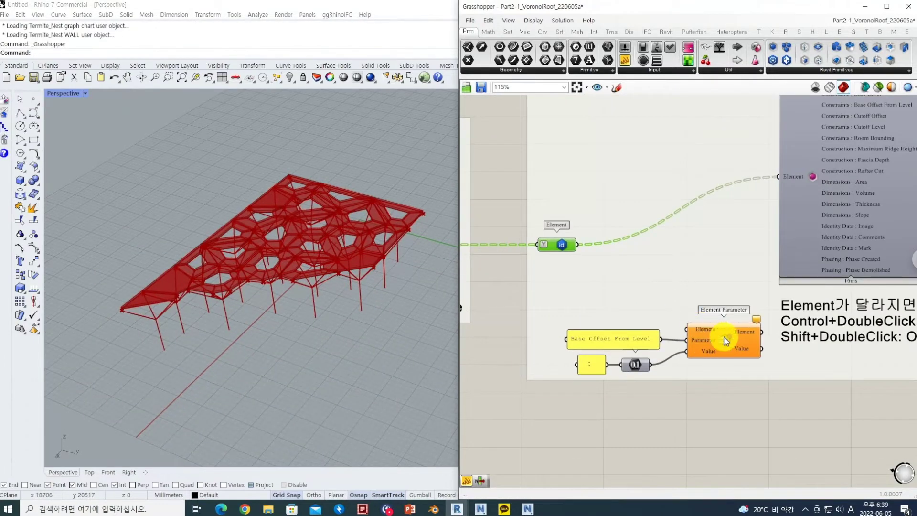
pyautogui.moveTo(566, 247); pyautogui.dragTo(667, 254, button='right')
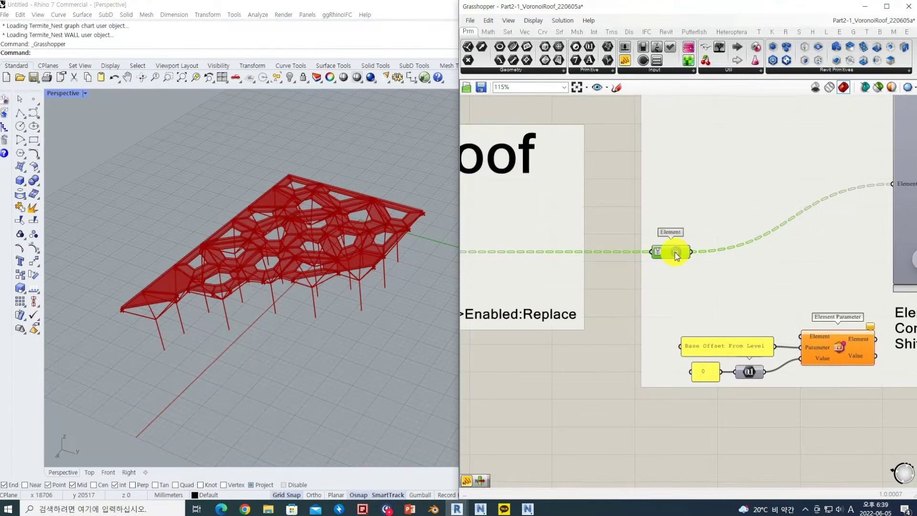
pyautogui.scroll(-3, 667, 253)
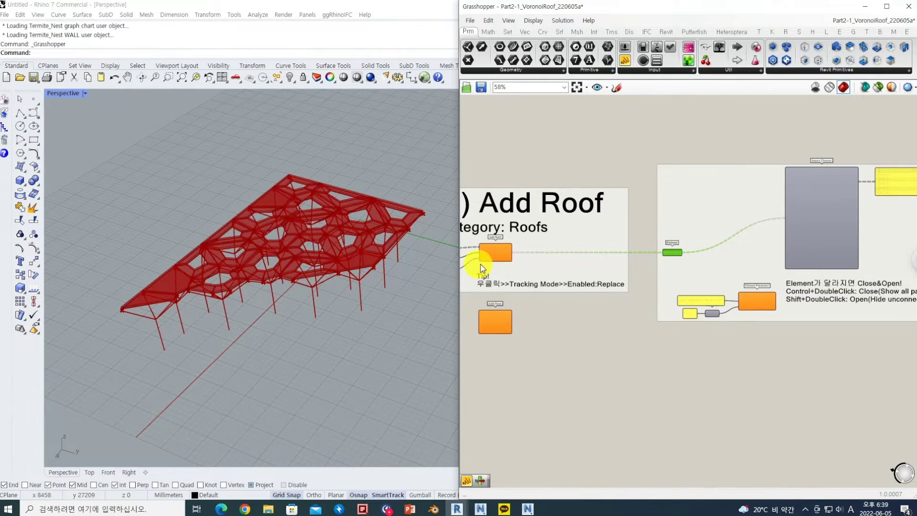
pyautogui.moveTo(492, 249); pyautogui.dragTo(526, 247, button='right')
pyautogui.scroll(3, 542, 254)
pyautogui.moveTo(634, 239); pyautogui.dragTo(488, 236, button='right')
pyautogui.moveTo(650, 226); pyautogui.dragTo(588, 216, button='right')
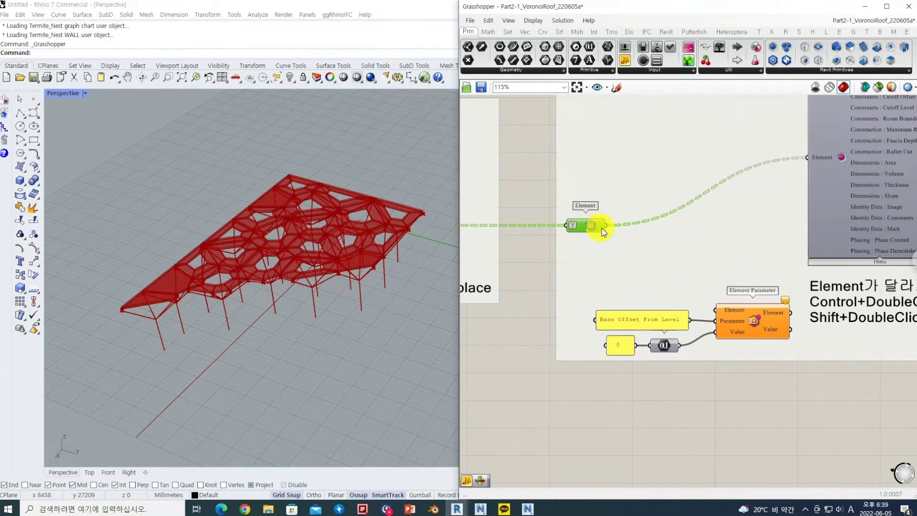
pyautogui.moveTo(617, 231)
pyautogui.mouseDown()
pyautogui.moveTo(696, 279)
pyautogui.moveTo(600, 233)
pyautogui.mouseUp()
pyautogui.moveTo(757, 327)
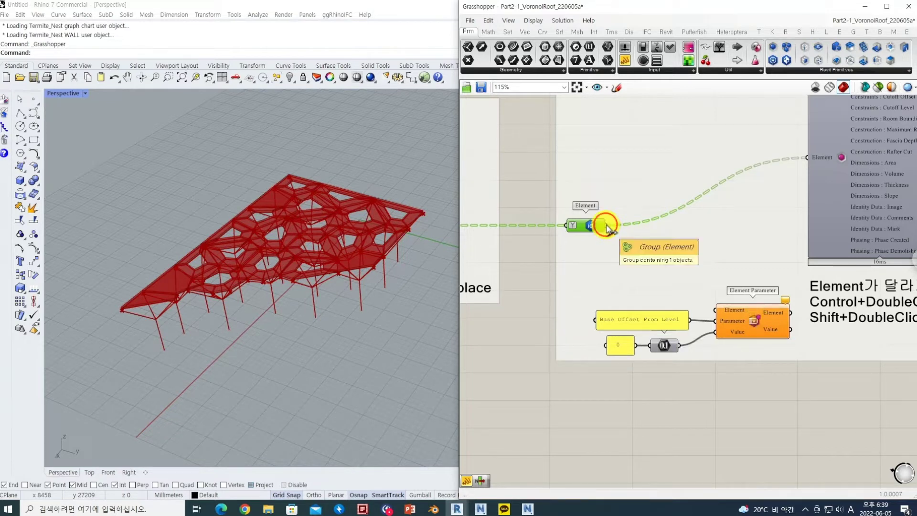
pyautogui.moveTo(607, 227); pyautogui.dragTo(689, 280)
pyautogui.moveTo(719, 314); pyautogui.dragTo(715, 320)
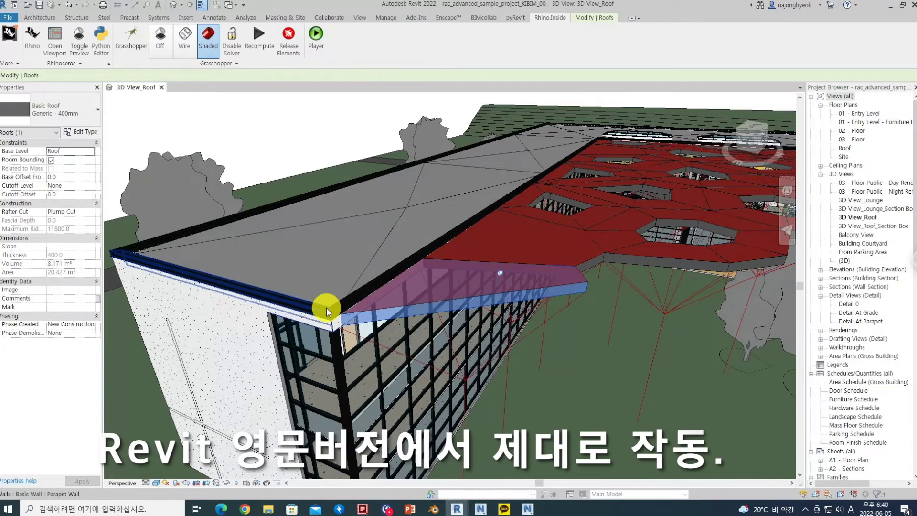
# Examine the Voronoi roof edge along the parapet wall in Revit and return to Rhino and Grasshopper.
pyautogui.keyDown('shift'); pyautogui.moveTo(334, 279); pyautogui.dragTo(410, 277, button='middle'); pyautogui.keyUp('shift')
pyautogui.scroll(5, 305, 293)
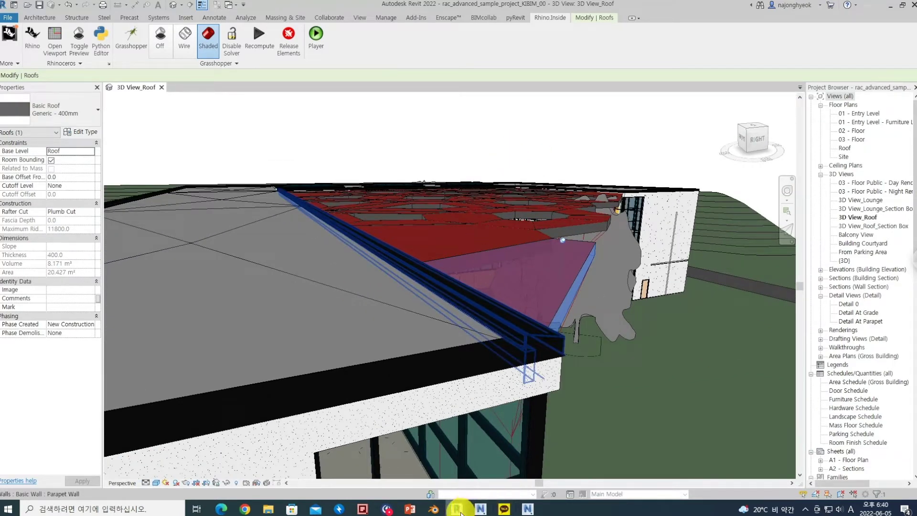
pyautogui.moveTo(457, 508)
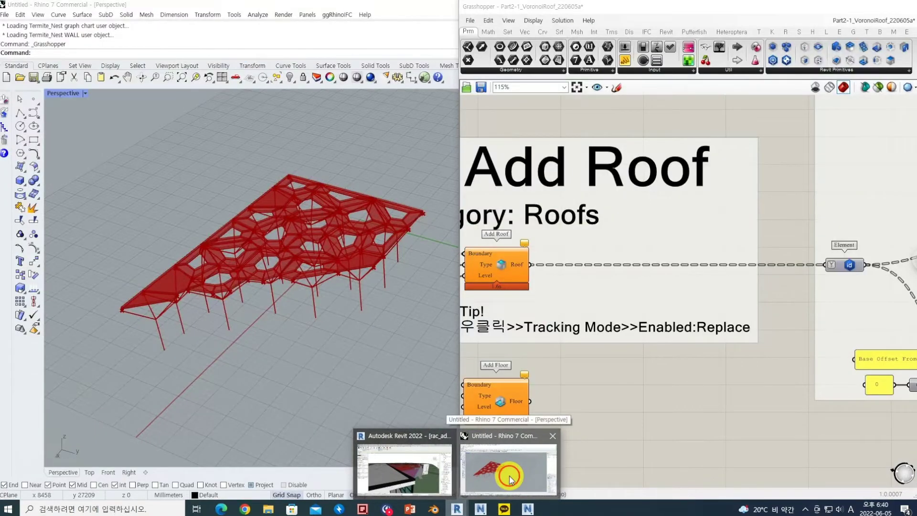
pyautogui.click(509, 478)
# Try to hide the unconnected parameters of the Inspect Element component for the roofs.
pyautogui.scroll(2, 625, 345)
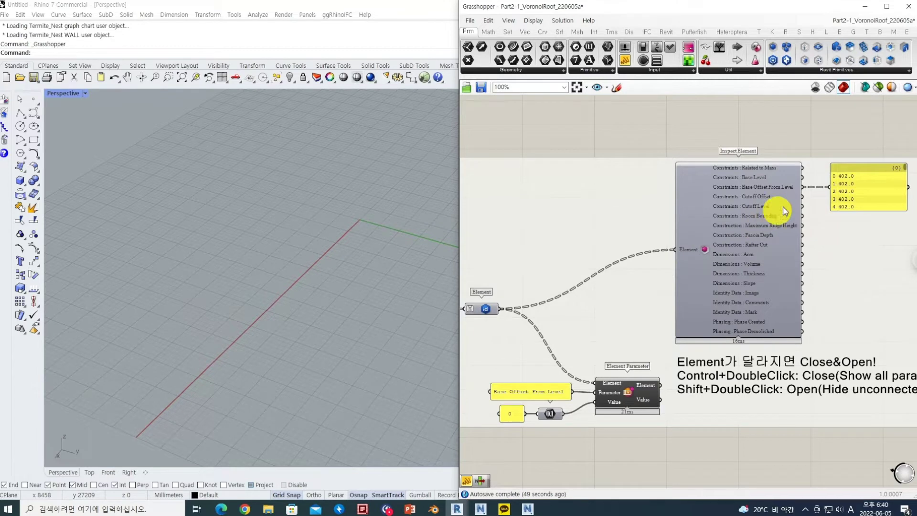
pyautogui.moveTo(855, 174); pyautogui.dragTo(821, 175, button='right')
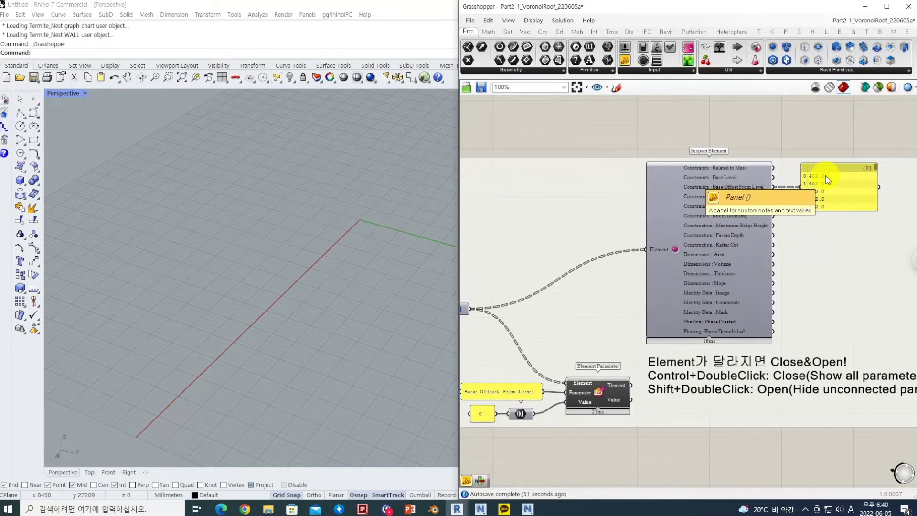
pyautogui.moveTo(694, 259)
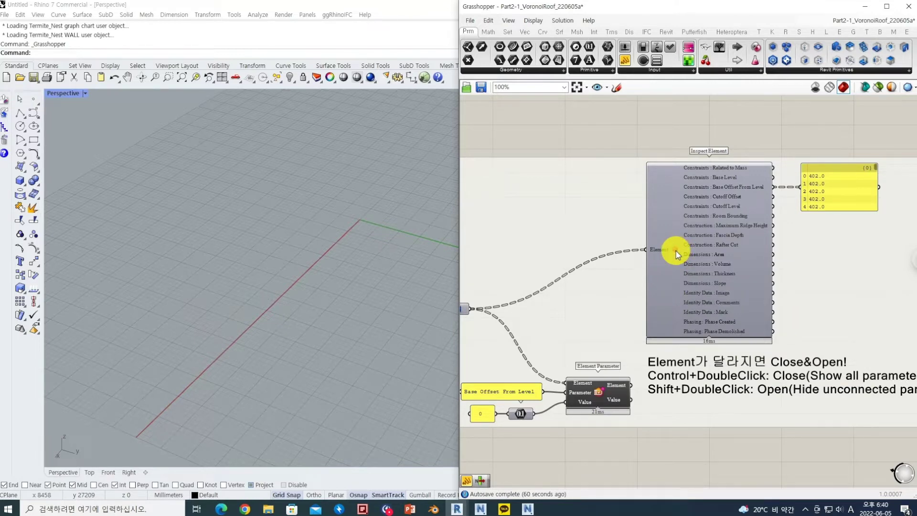
pyautogui.keyDown('shift'); pyautogui.doubleClick(676, 255); pyautogui.keyUp('shift')
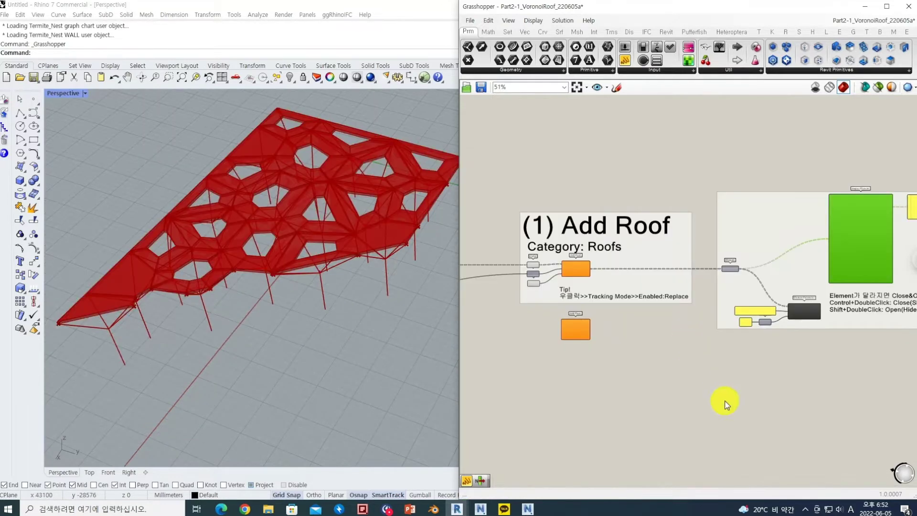
pyautogui.scroll(1, 693, 378)
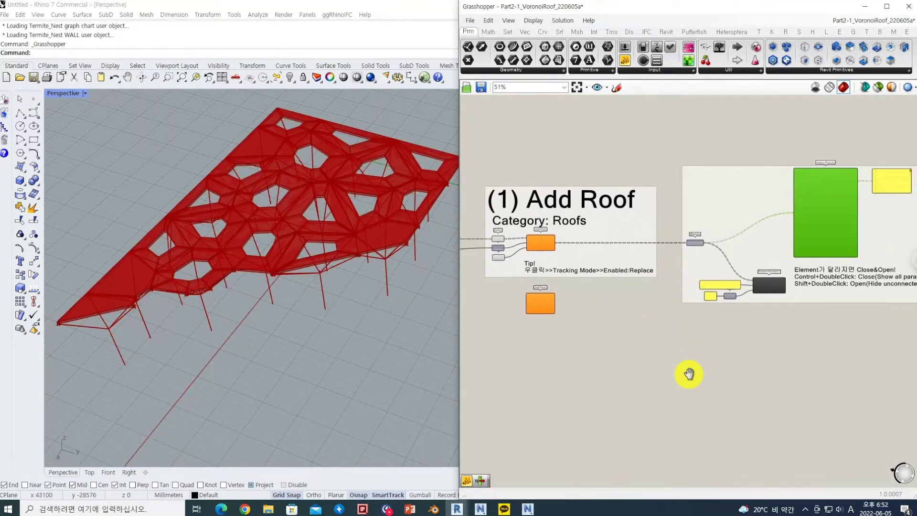
pyautogui.click(698, 384)
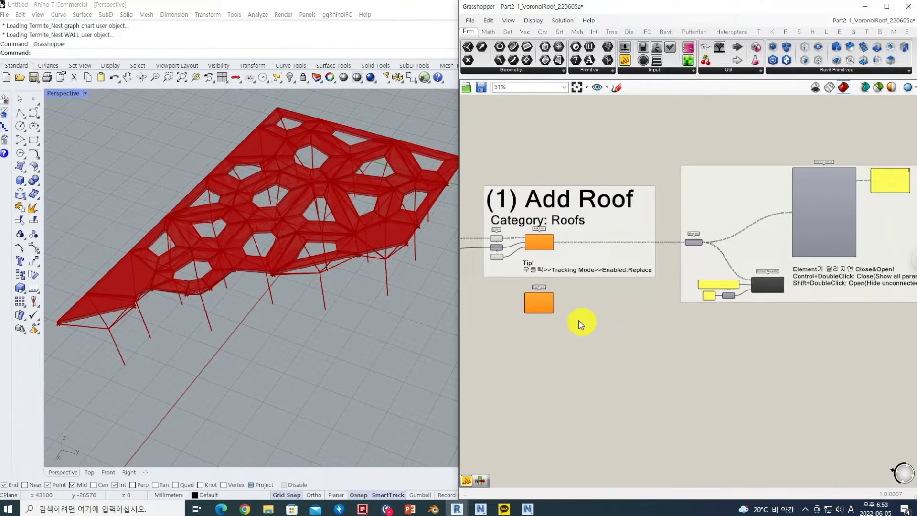
# Examine the Add Floor component and the roof type's Default Thickness output in the Type selection group.
pyautogui.scroll(3, 550, 313)
pyautogui.scroll(1, 551, 326)
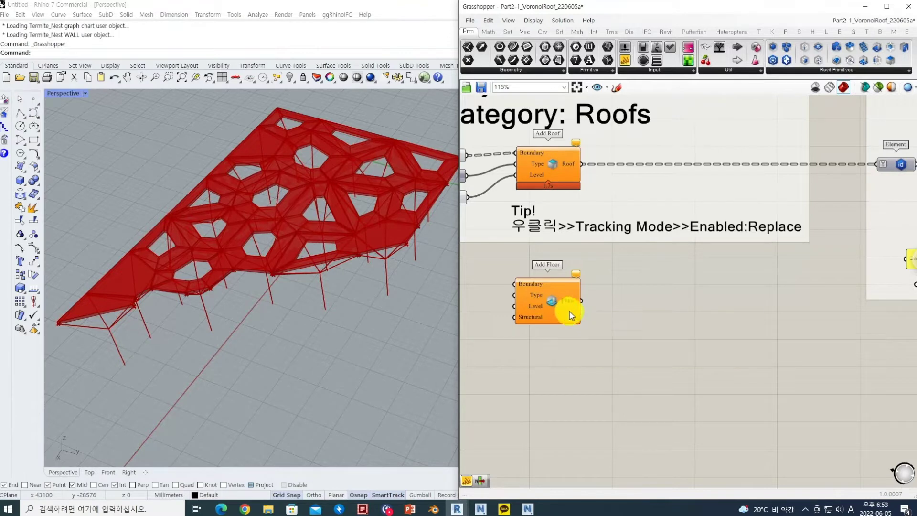
pyautogui.scroll(-6, 621, 334)
pyautogui.moveTo(661, 338); pyautogui.dragTo(681, 344, button='right')
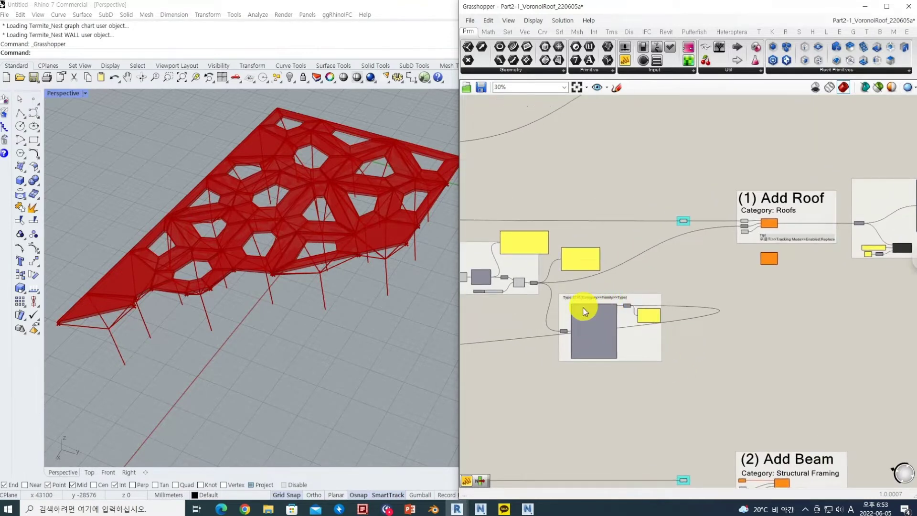
pyautogui.scroll(5, 527, 282)
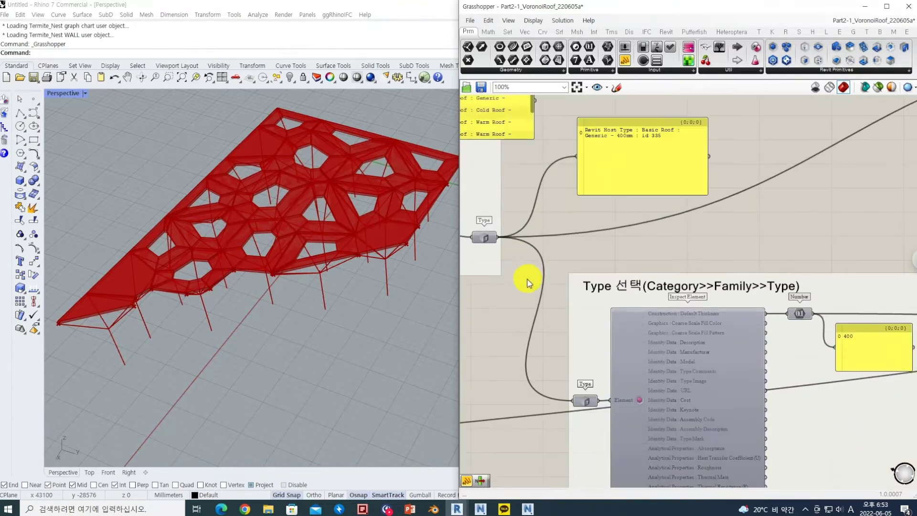
pyautogui.moveTo(527, 286); pyautogui.dragTo(526, 260, button='right')
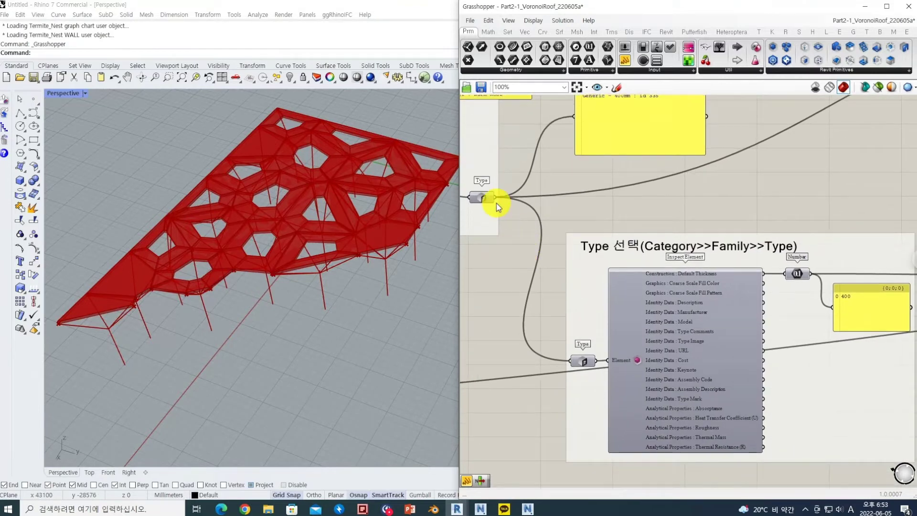
pyautogui.scroll(-5, 644, 370)
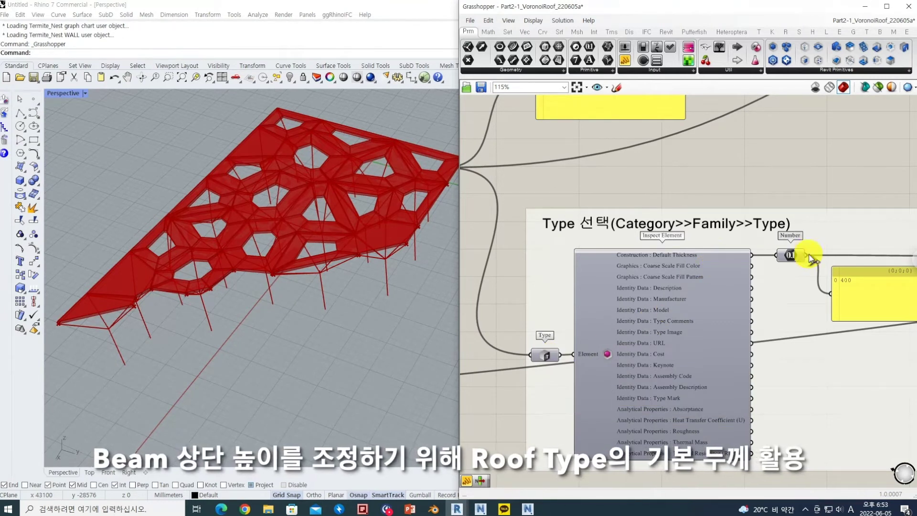
pyautogui.moveTo(787, 261)
pyautogui.moveTo(786, 261); pyautogui.dragTo(718, 269, button='right')
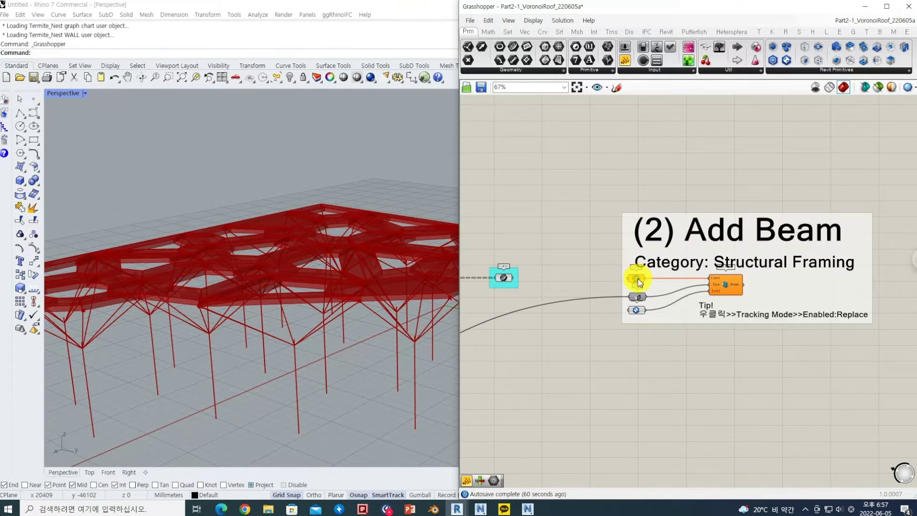
# Check the Curve and Type parameters in the Add Beam group and the level chosen in its Level parameter.
pyautogui.scroll(2, 638, 281)
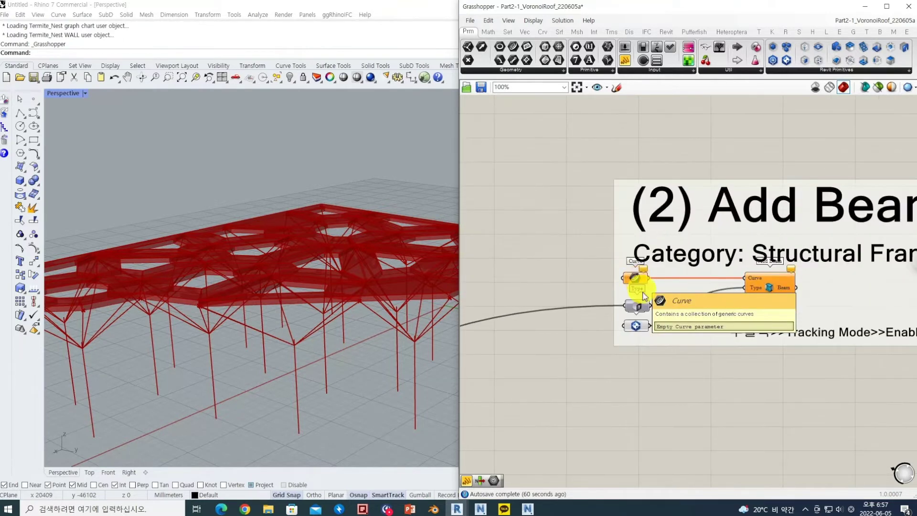
pyautogui.moveTo(644, 329)
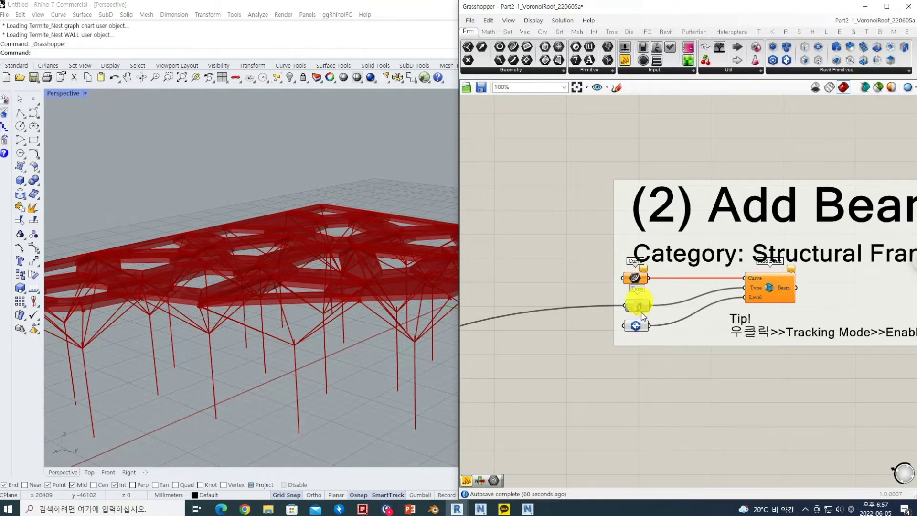
pyautogui.rightClick(645, 330)
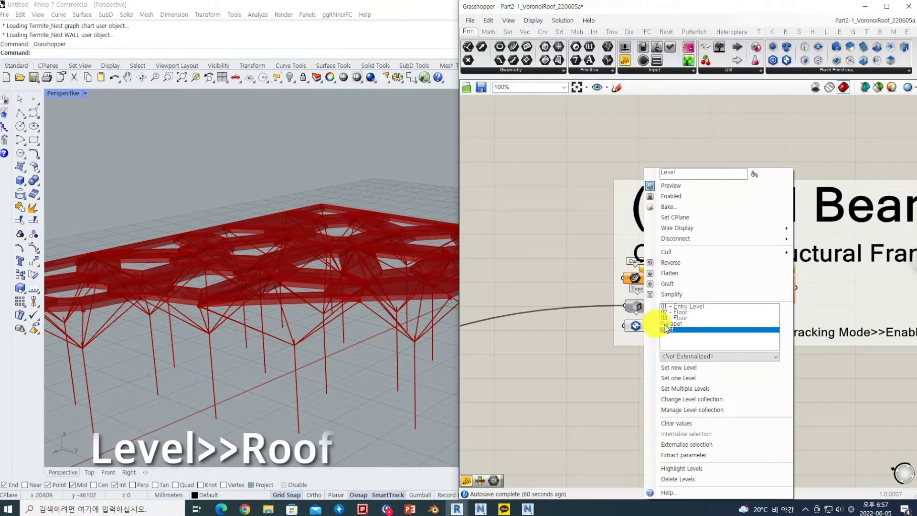
pyautogui.click(593, 343)
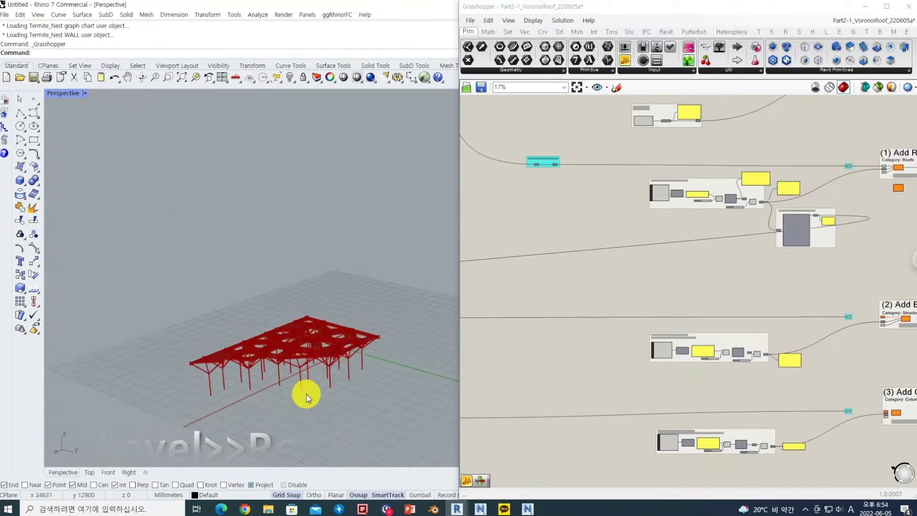
# Examine the branching support curves below the roof up close in Rhino and change to the Top view.
pyautogui.scroll(10, 306, 399)
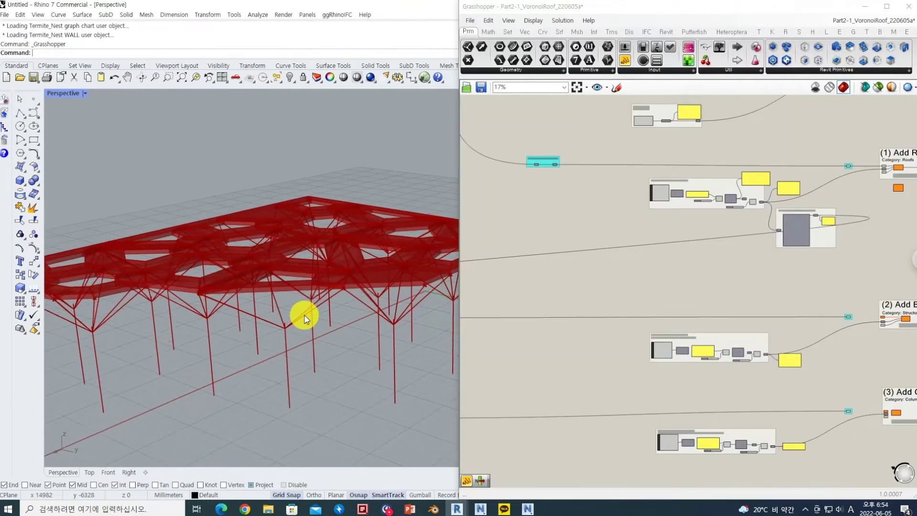
pyautogui.scroll(2, 306, 319)
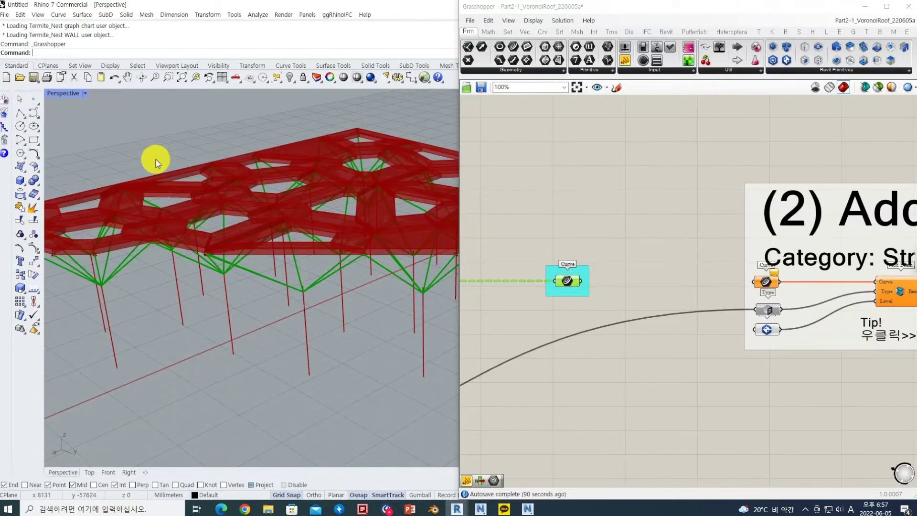
pyautogui.hotkey('ctrl', 'F1')
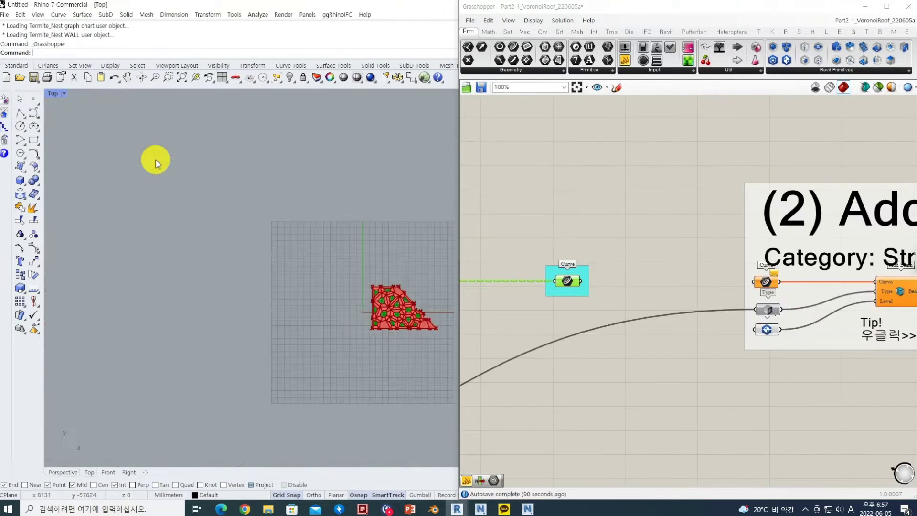
# Examine the branching support curves against the roof openings in Rhino's Top, Front and Perspective views.
pyautogui.scroll(5, 301, 321)
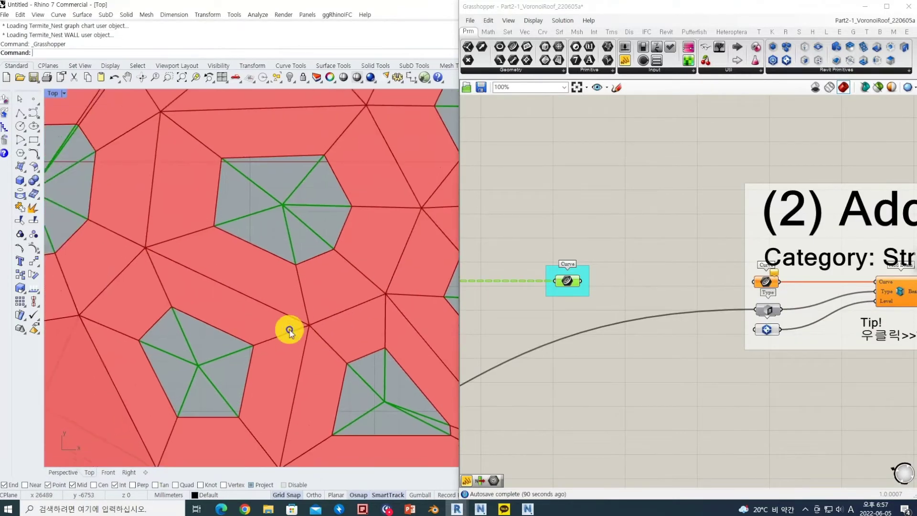
pyautogui.scroll(-4, 267, 311)
pyautogui.moveTo(244, 365); pyautogui.dragTo(239, 388, button='right')
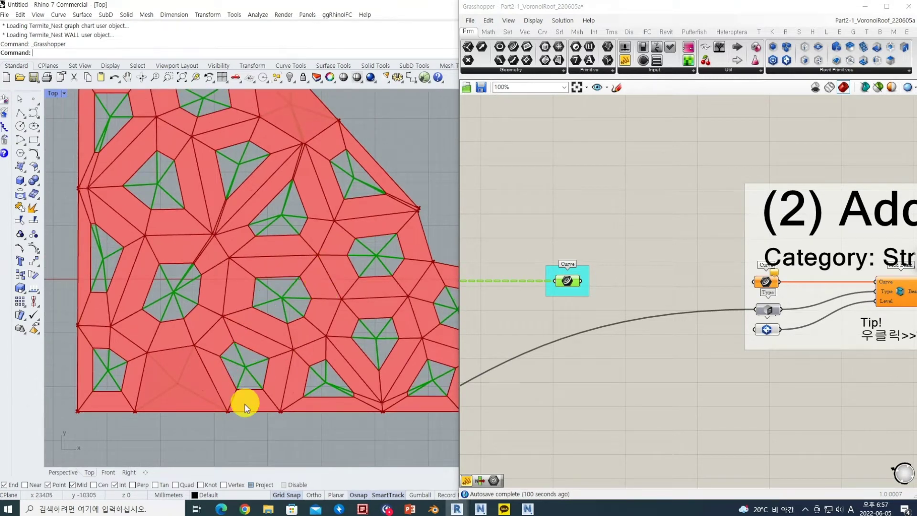
pyautogui.moveTo(261, 351); pyautogui.dragTo(270, 364, button='right')
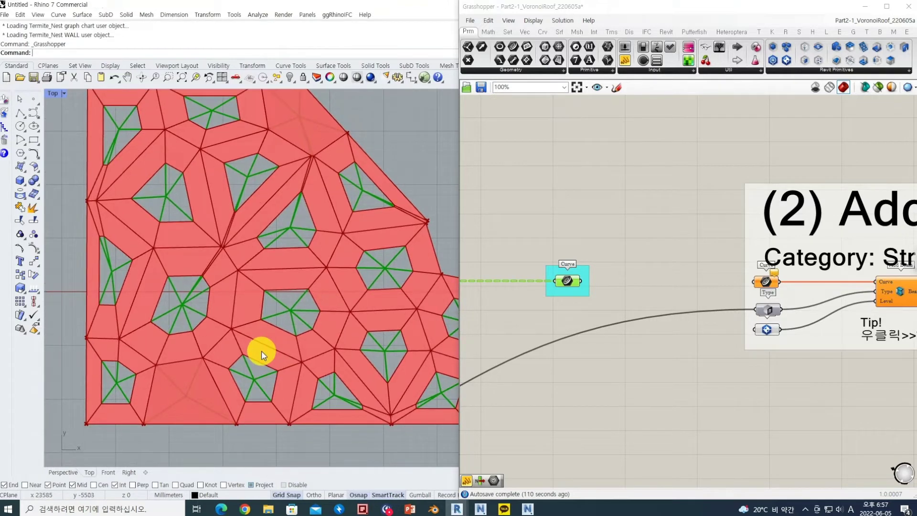
pyautogui.hotkey('ctrl', 'F2')
pyautogui.scroll(-5, 215, 322)
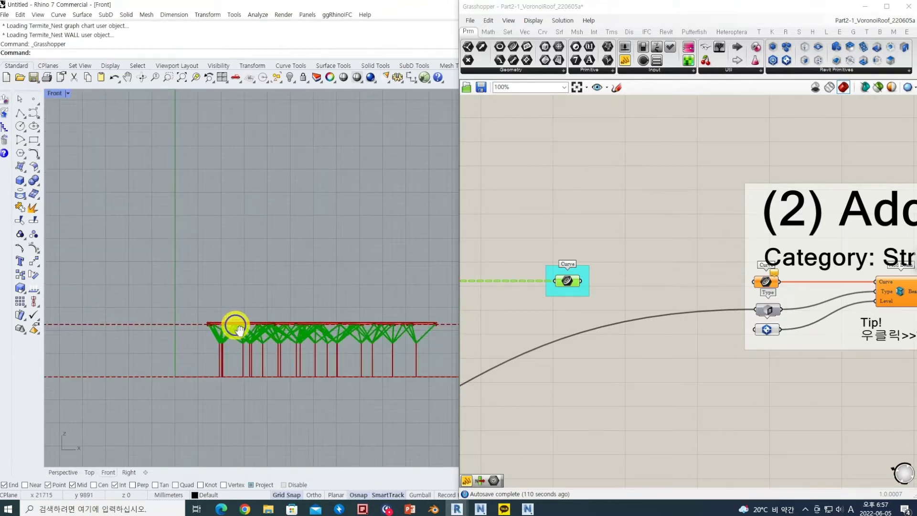
pyautogui.hotkey('ctrl', 'F4')
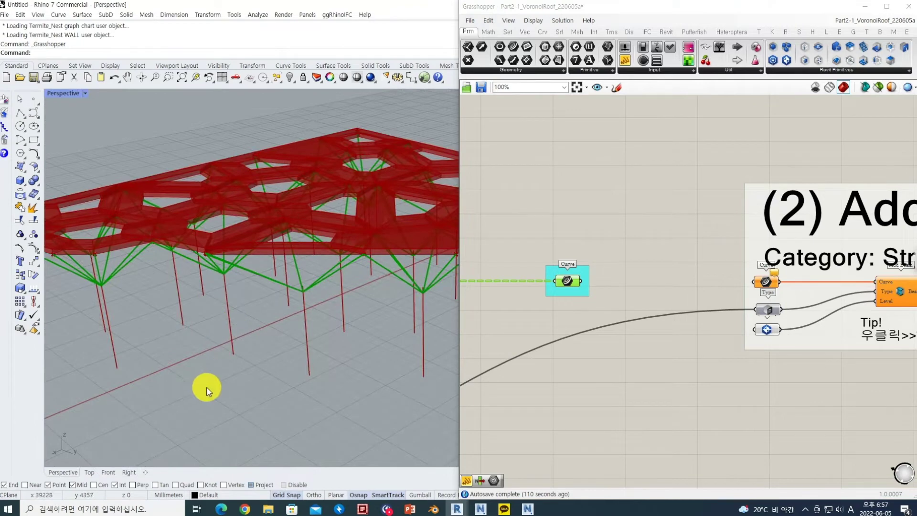
pyautogui.moveTo(265, 339); pyautogui.dragTo(273, 340, button='right')
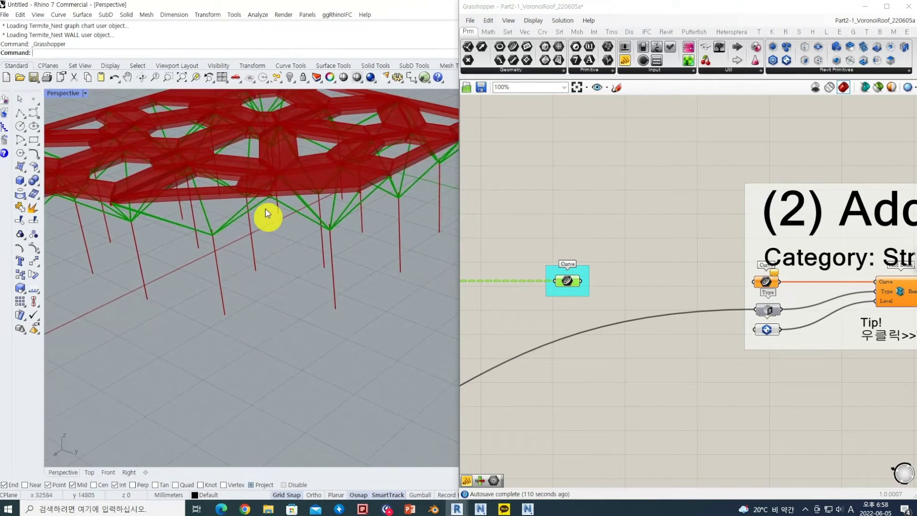
pyautogui.moveTo(287, 374); pyautogui.dragTo(258, 359, button='right')
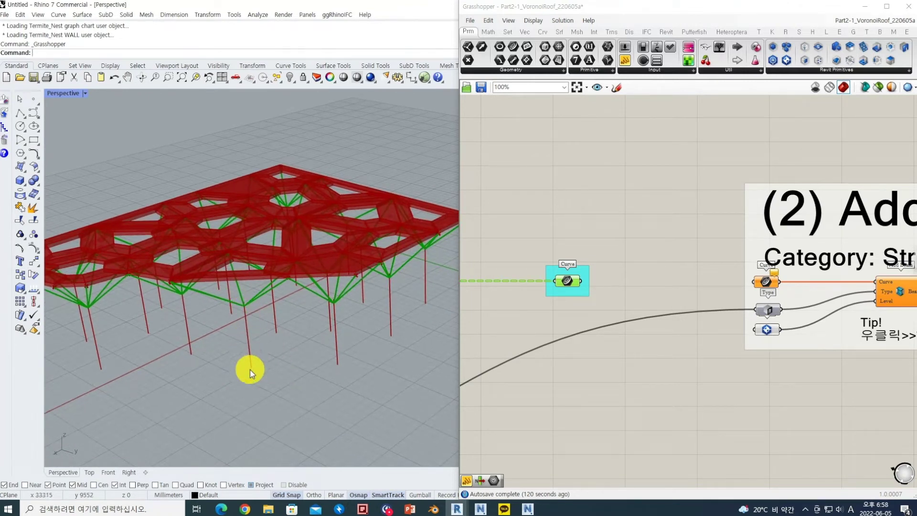
# Examine the upper ends of the support curves at the roof's edge up close in the Front view.
pyautogui.moveTo(568, 289); pyautogui.dragTo(753, 369, button='right')
pyautogui.scroll(-1, 754, 368)
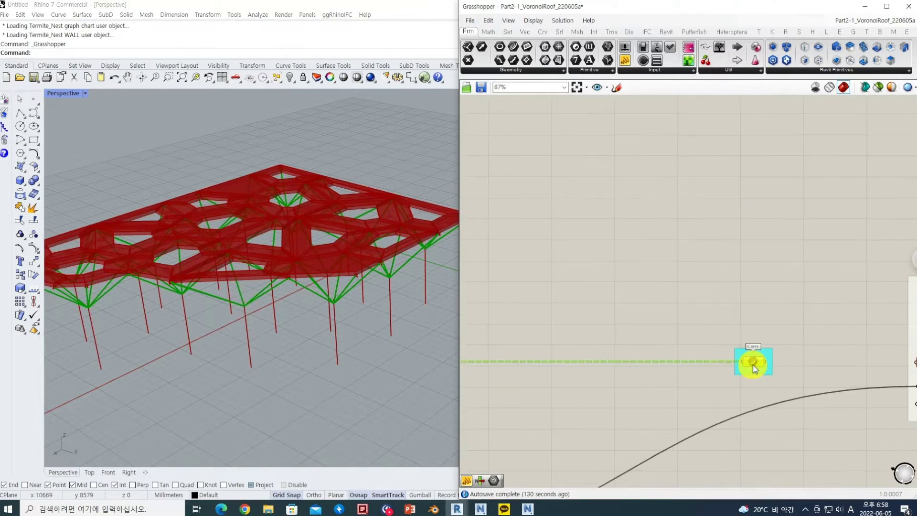
pyautogui.click(378, 370)
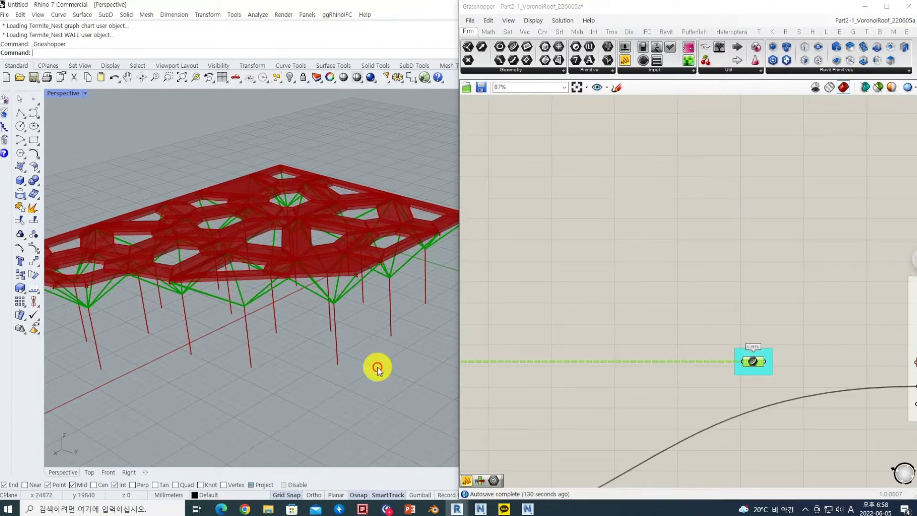
pyautogui.hotkey('ctrl', 'F1')
pyautogui.hotkey('ctrl', 'F2')
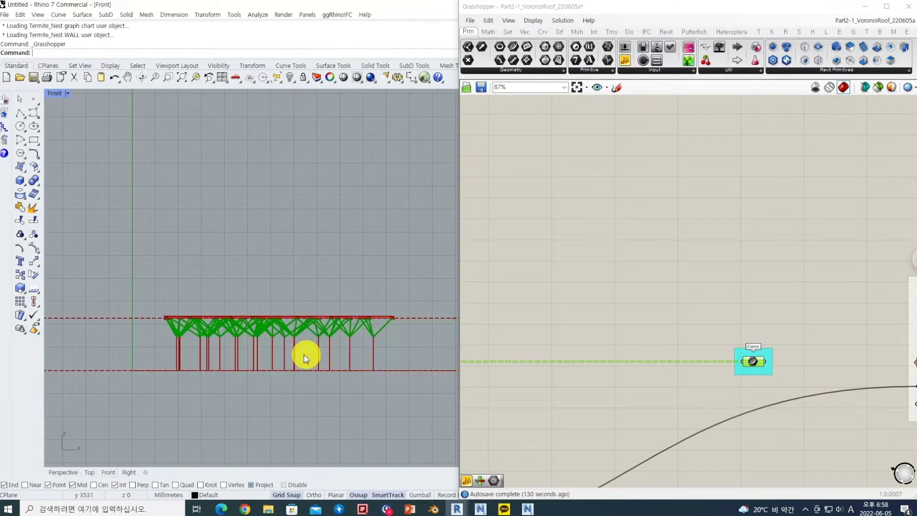
pyautogui.scroll(5, 170, 326)
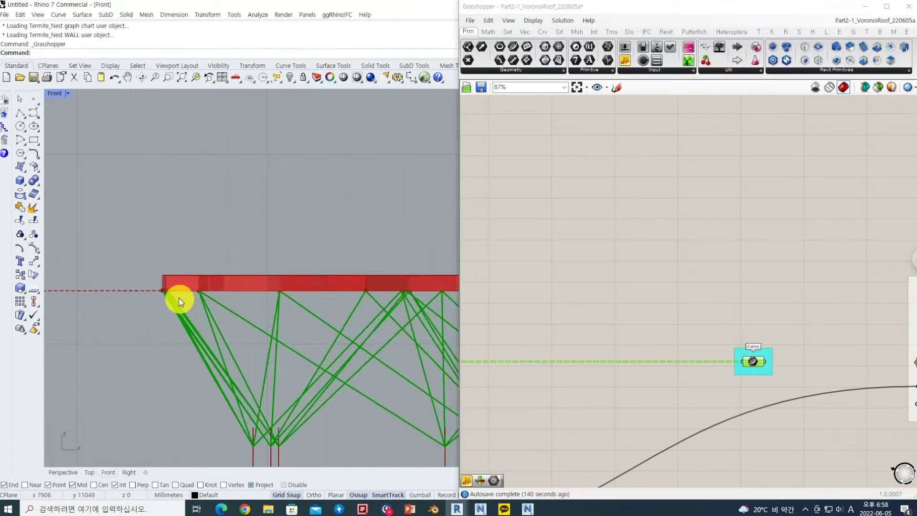
pyautogui.scroll(-3, 164, 293)
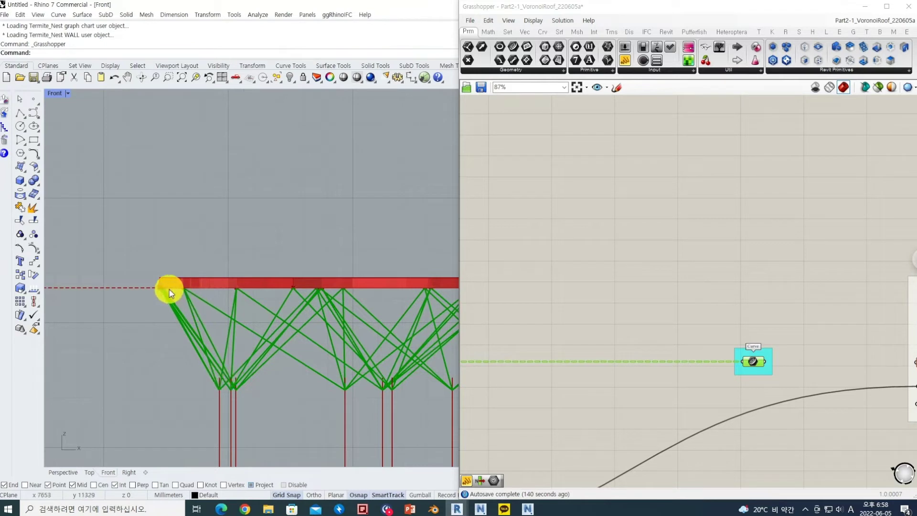
pyautogui.scroll(3, 168, 290)
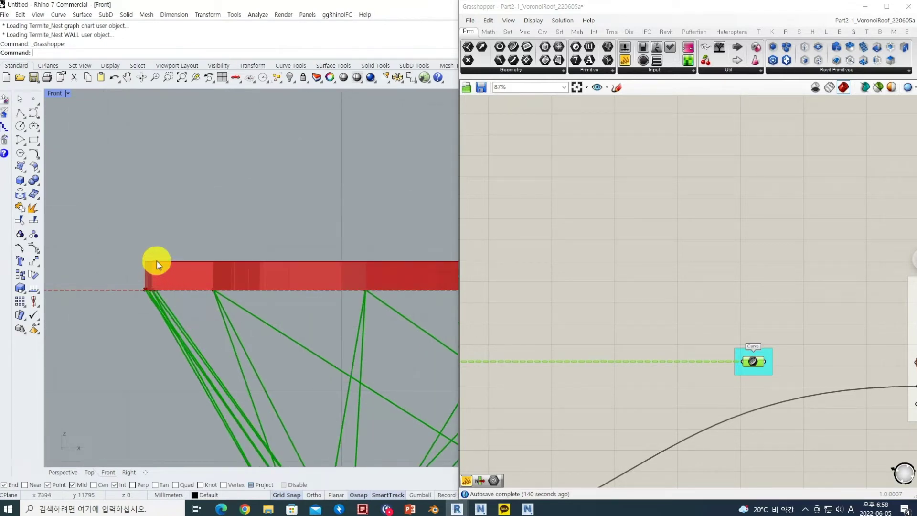
pyautogui.scroll(-3, 156, 265)
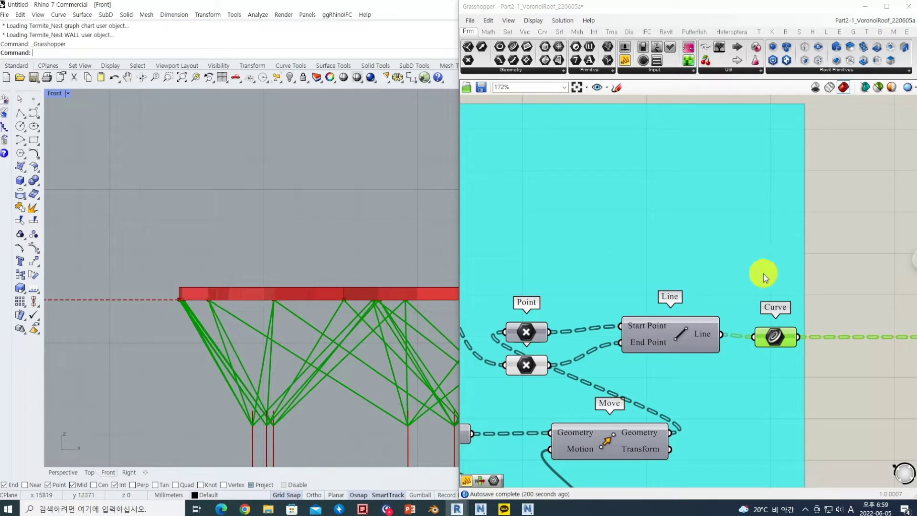
# Check the Structural Framing category, the queried family list and the family index slider in the beam Type selection group.
pyautogui.rightClick(781, 336)
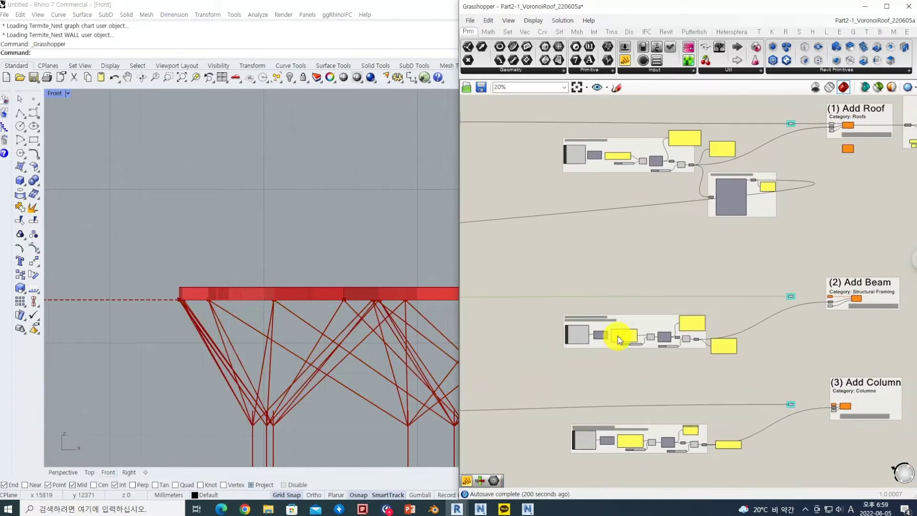
pyautogui.scroll(5, 619, 339)
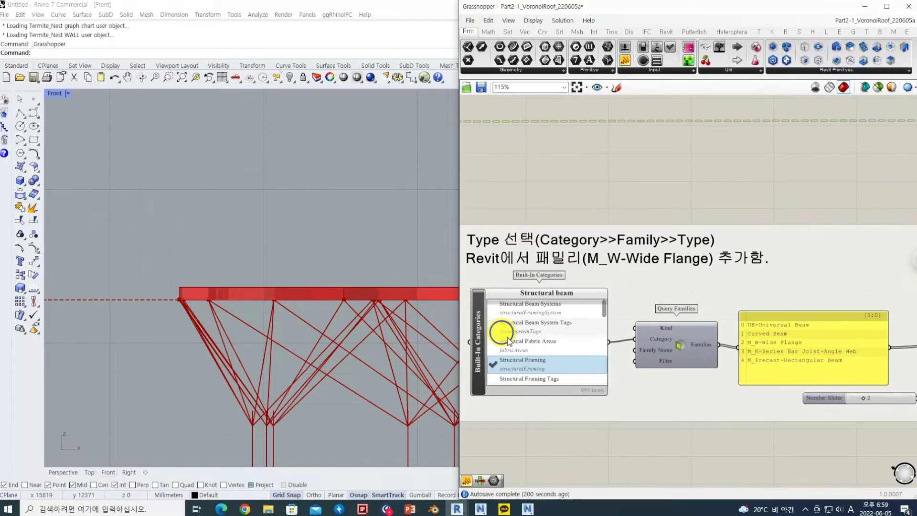
pyautogui.moveTo(495, 328); pyautogui.dragTo(520, 348, button='right')
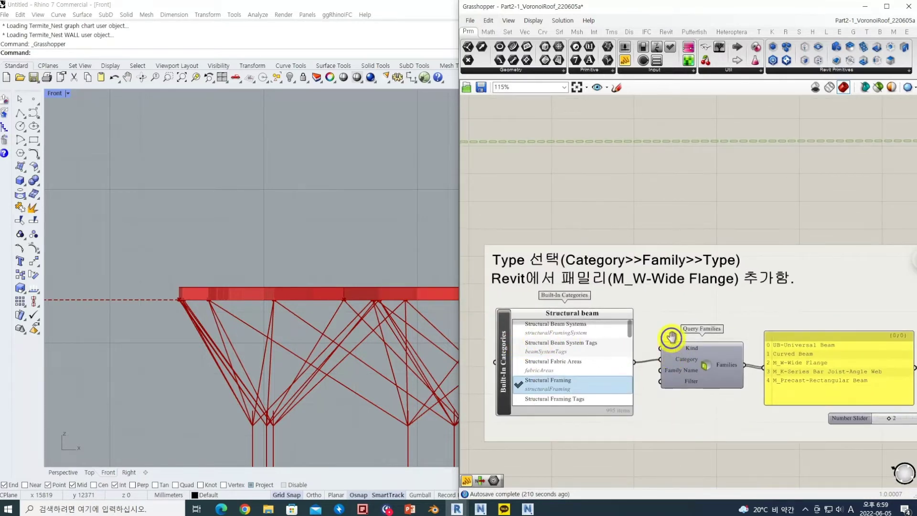
pyautogui.moveTo(673, 340); pyautogui.dragTo(671, 320, button='right')
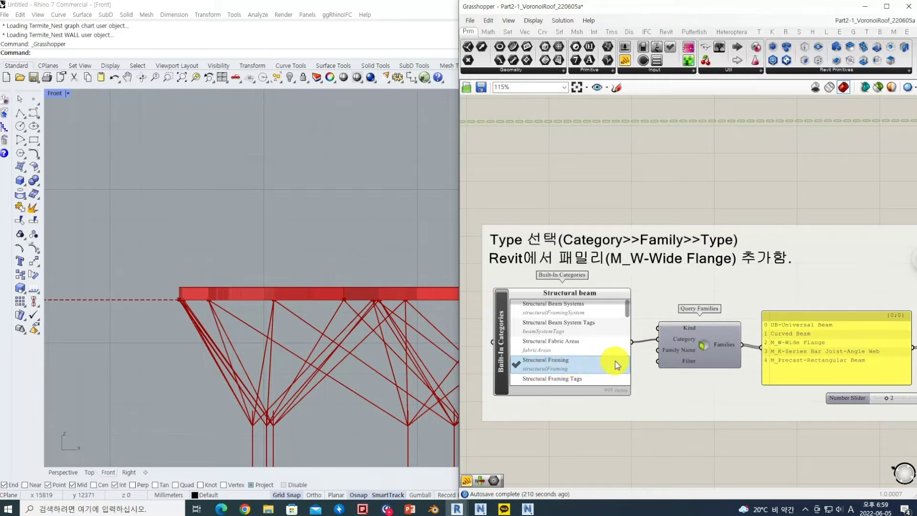
pyautogui.moveTo(669, 355); pyautogui.dragTo(525, 356, button='right')
pyautogui.moveTo(663, 358); pyautogui.dragTo(604, 352, button='right')
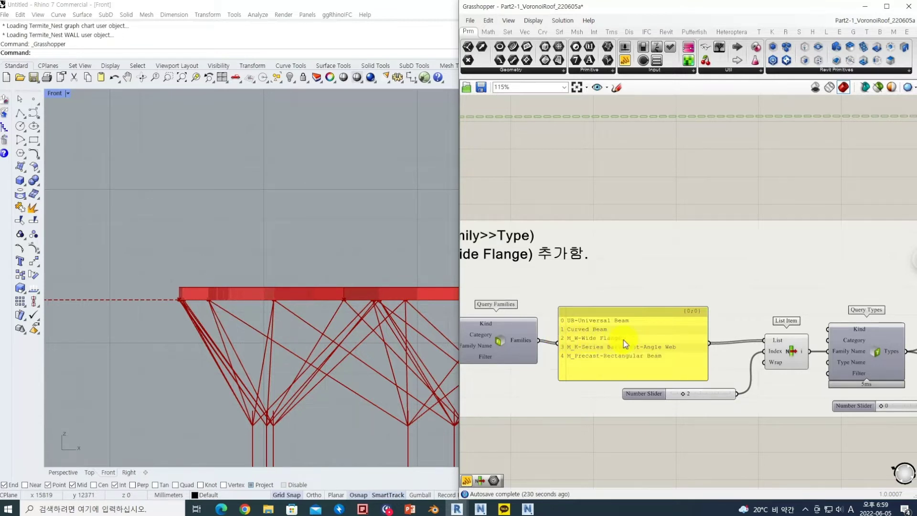
pyautogui.scroll(2, 624, 340)
pyautogui.moveTo(754, 337); pyautogui.dragTo(671, 349, button='right')
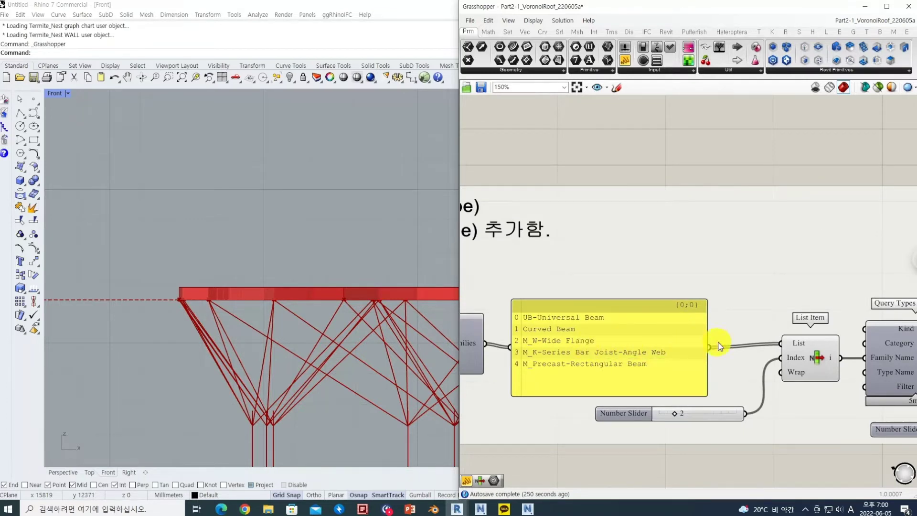
# Check the Query Types output and the final Type parameter that supplies the beam type.
pyautogui.moveTo(728, 340); pyautogui.dragTo(554, 340, button='right')
pyautogui.moveTo(736, 336); pyautogui.dragTo(587, 341, button='right')
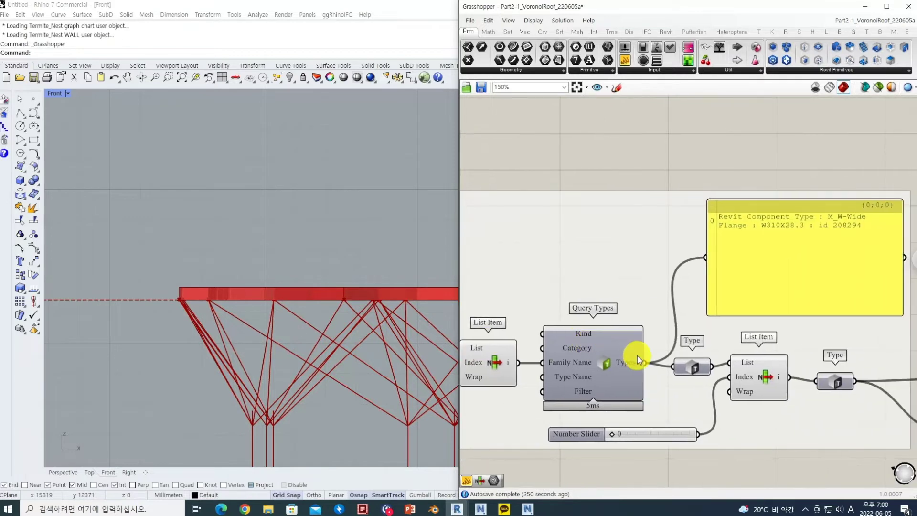
pyautogui.moveTo(628, 367); pyautogui.dragTo(558, 353, button='right')
pyautogui.moveTo(692, 352); pyautogui.dragTo(530, 352, button='right')
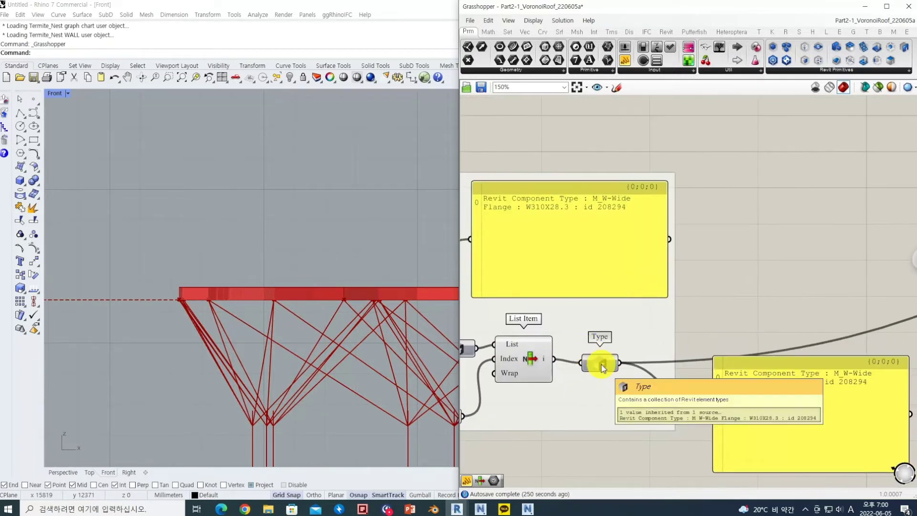
pyautogui.scroll(-3, 603, 367)
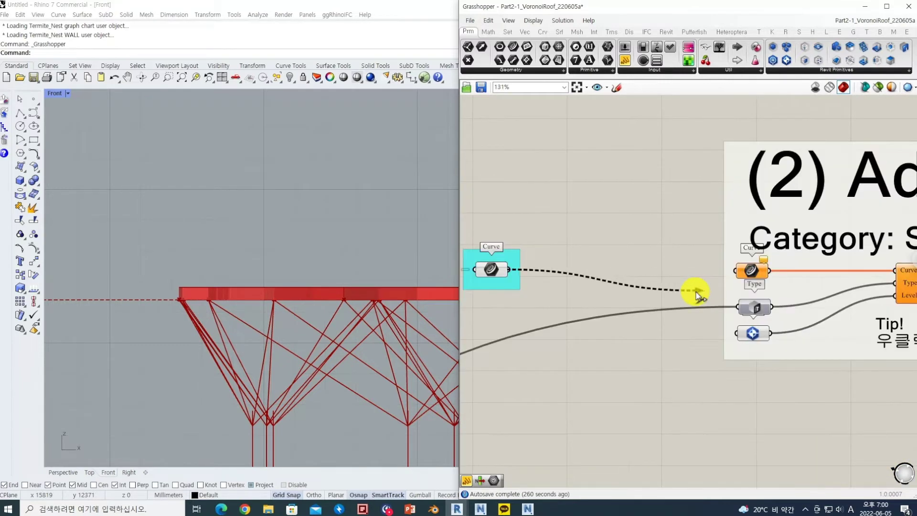
# Connect the branching support Curve parameter to the Curve parameter in the Add Beam group.
pyautogui.moveTo(696, 293); pyautogui.dragTo(660, 295)
pyautogui.scroll(-2, 583, 303)
pyautogui.moveTo(769, 306); pyautogui.dragTo(676, 298, button='right')
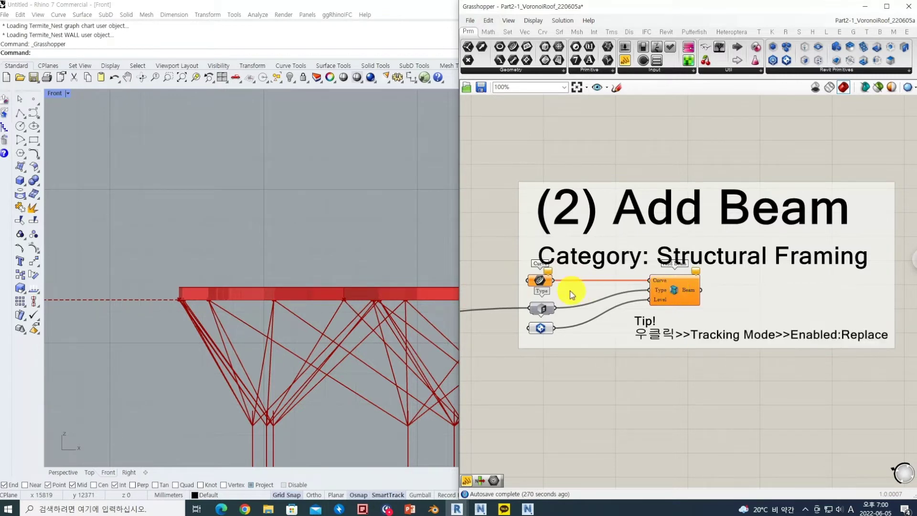
pyautogui.moveTo(570, 291); pyautogui.dragTo(736, 291, button='right')
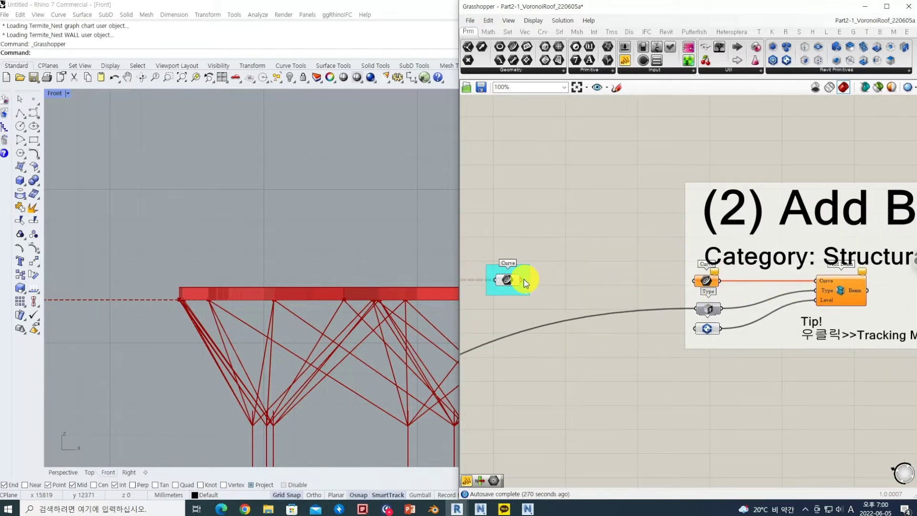
pyautogui.moveTo(522, 283); pyautogui.dragTo(693, 284)
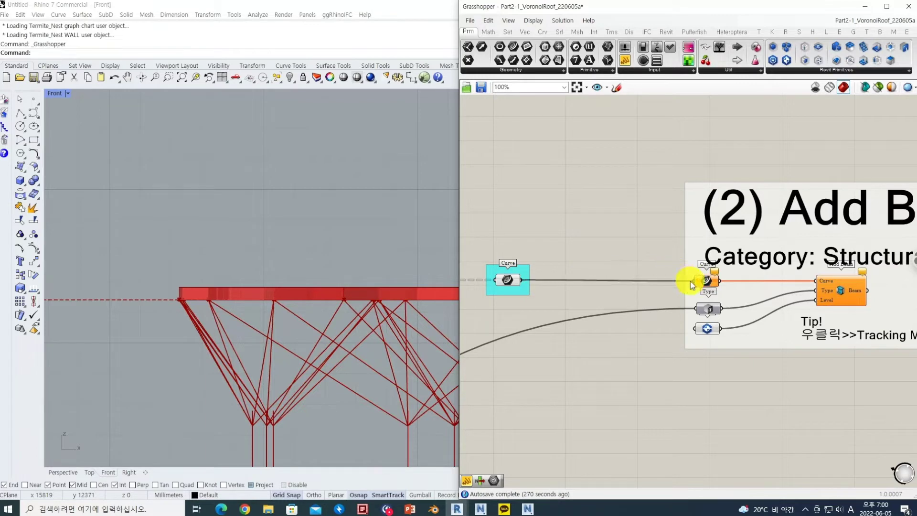
# Inspect the generated beams below the roof in Rhino's Front view, up close and as a whole.
pyautogui.click(214, 277)
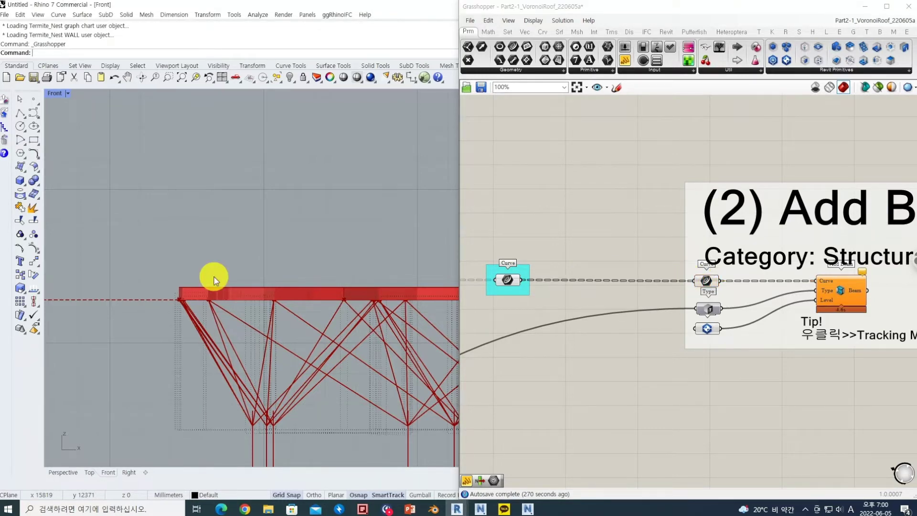
pyautogui.scroll(3, 273, 446)
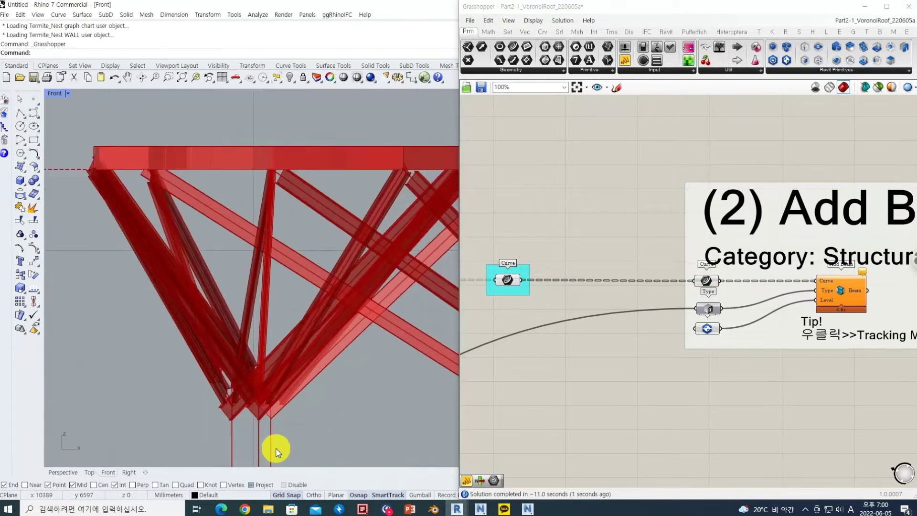
pyautogui.scroll(-5, 149, 389)
pyautogui.scroll(1, 150, 393)
pyautogui.scroll(1, 332, 401)
pyautogui.scroll(2, 313, 353)
pyautogui.scroll(-1, 315, 354)
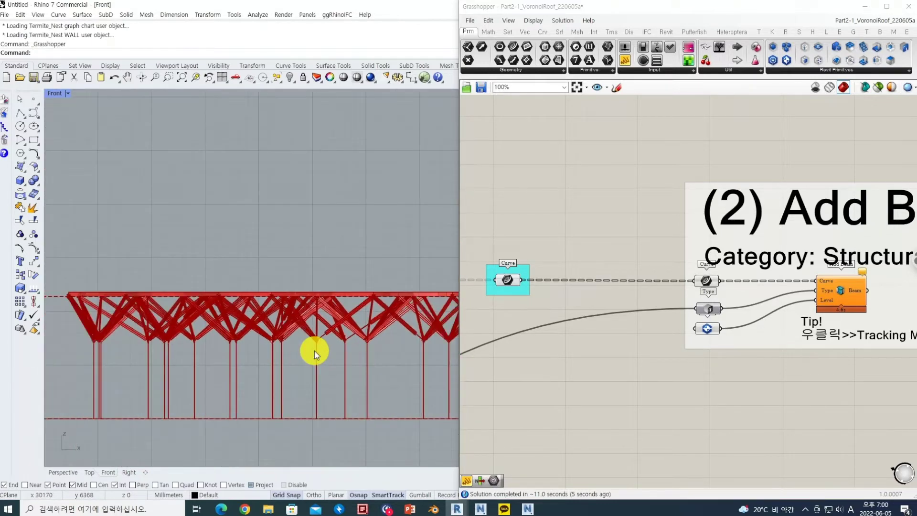
# Switch to Revit and inspect the beams under the Voronoi roof in the 3D View_Roof view.
pyautogui.click(865, 7)
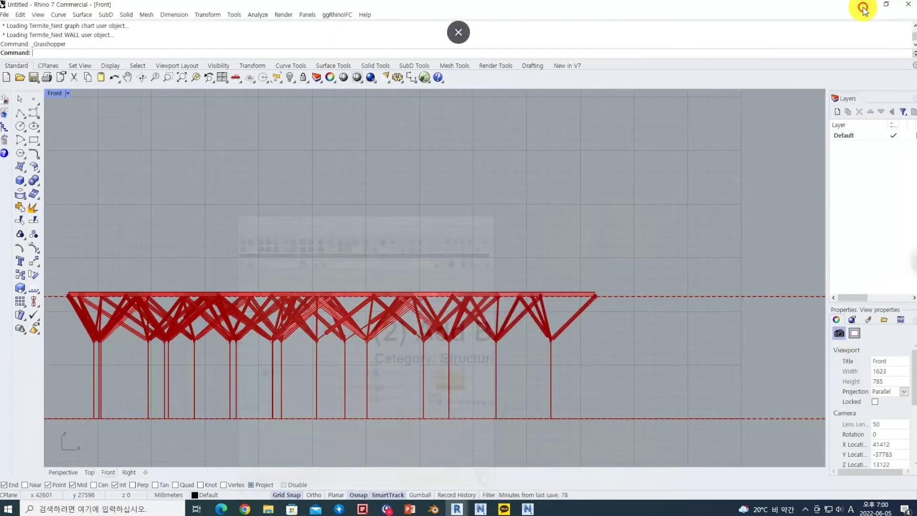
pyautogui.click(865, 7)
pyautogui.keyDown('shift'); pyautogui.moveTo(496, 263); pyautogui.dragTo(375, 268, button='middle'); pyautogui.keyUp('shift')
pyautogui.scroll(-5, 330, 273)
pyautogui.scroll(-2, 688, 267)
pyautogui.scroll(-3, 514, 252)
pyautogui.moveTo(467, 264); pyautogui.dragTo(449, 287, button='middle')
pyautogui.scroll(4, 449, 287)
pyautogui.keyDown('shift'); pyautogui.moveTo(379, 279); pyautogui.dragTo(378, 272, button='middle'); pyautogui.keyUp('shift')
pyautogui.scroll(-2, 487, 262)
pyautogui.scroll(2, 283, 314)
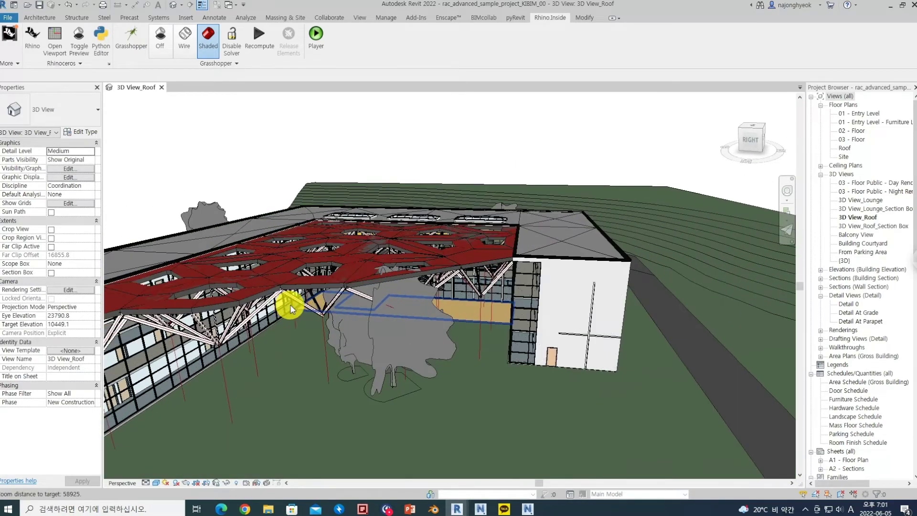
pyautogui.scroll(4, 191, 357)
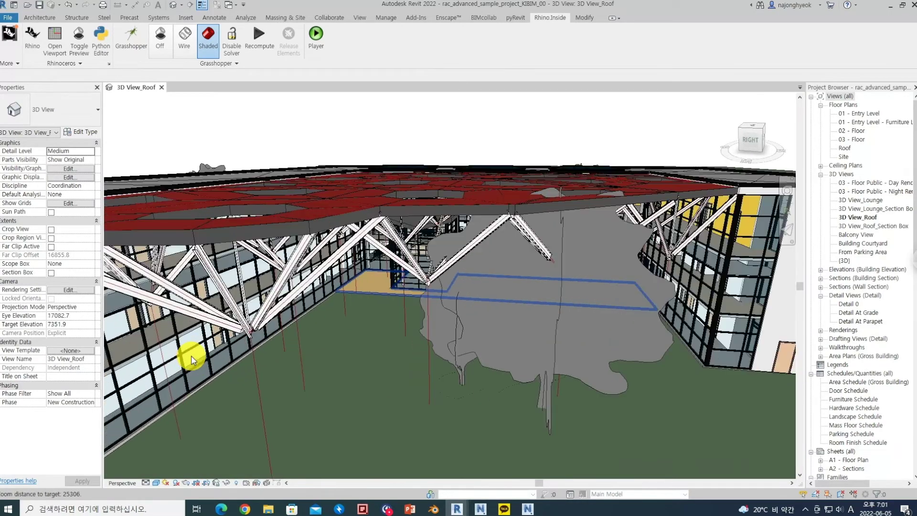
pyautogui.scroll(1, 192, 358)
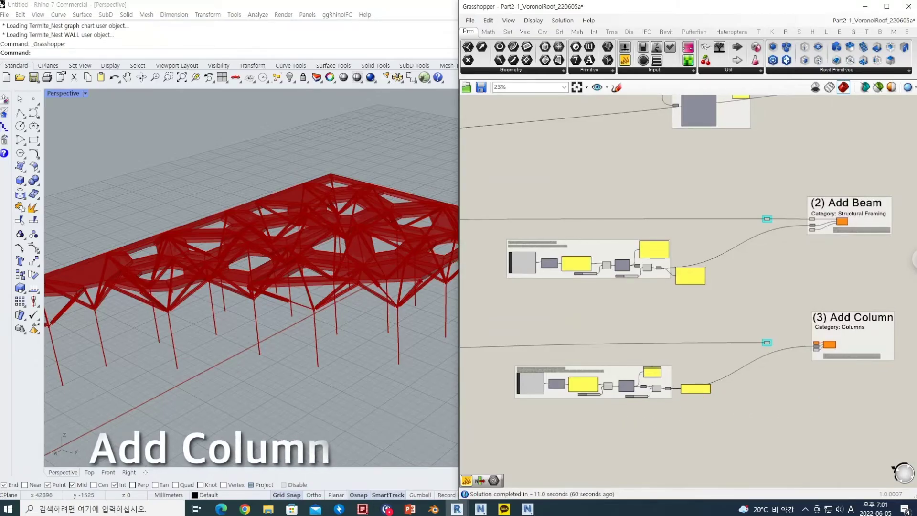
# Check the Curve, Type and Level inputs of the Add Column group and the source curves for the columns.
pyautogui.scroll(5, 846, 347)
pyautogui.scroll(1, 744, 334)
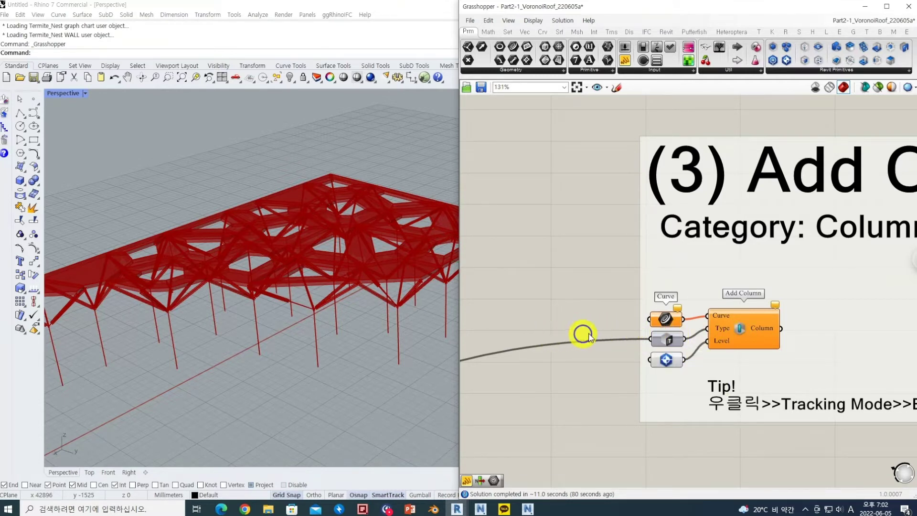
pyautogui.scroll(-3, 578, 335)
pyautogui.scroll(-3, 606, 334)
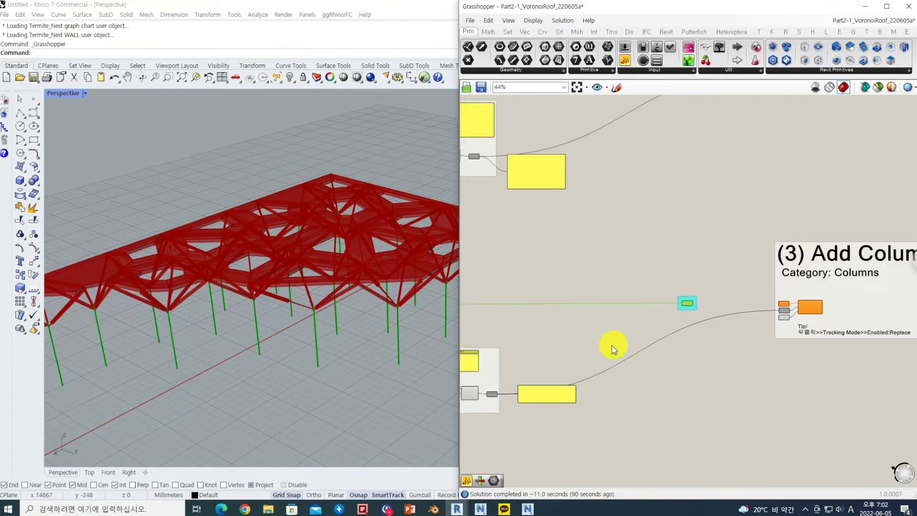
# Examine the column Type selection group, from the Structural Columns built-in category to the Query Families component.
pyautogui.moveTo(613, 345); pyautogui.dragTo(757, 324, button='right')
pyautogui.moveTo(675, 345); pyautogui.dragTo(813, 333, button='right')
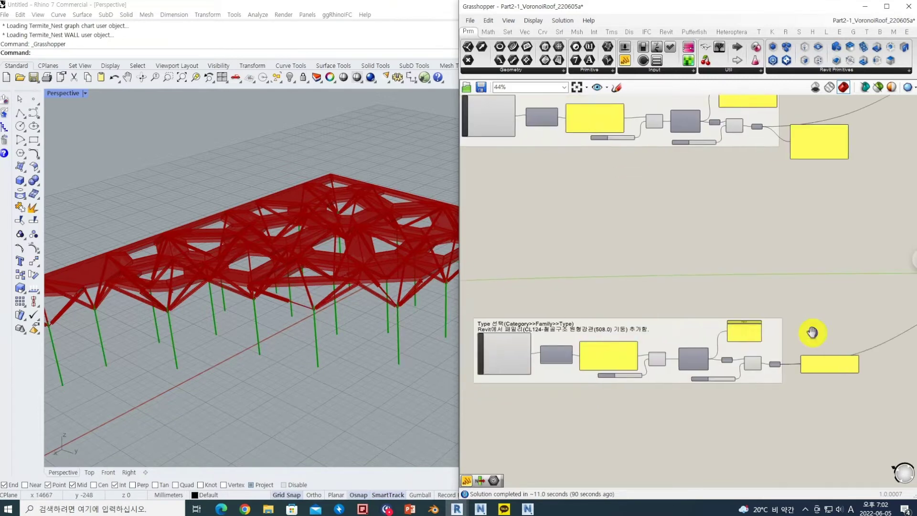
pyautogui.moveTo(536, 328); pyautogui.dragTo(573, 338, button='right')
pyautogui.scroll(3, 676, 338)
pyautogui.scroll(3, 578, 351)
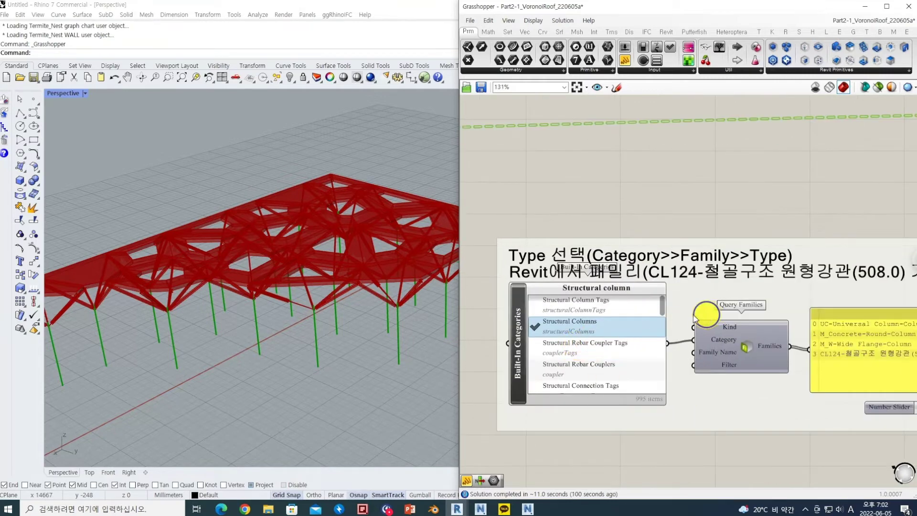
pyautogui.moveTo(706, 315); pyautogui.dragTo(664, 313, button='right')
pyautogui.moveTo(639, 258)
pyautogui.mouseDown()
pyautogui.moveTo(641, 233)
pyautogui.moveTo(647, 253)
pyautogui.mouseUp()
pyautogui.scroll(-3, 623, 299)
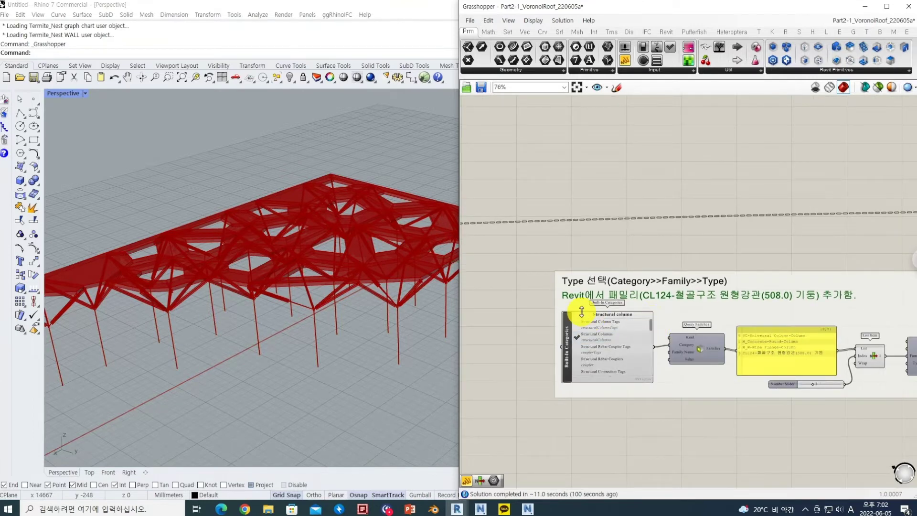
pyautogui.scroll(2, 581, 311)
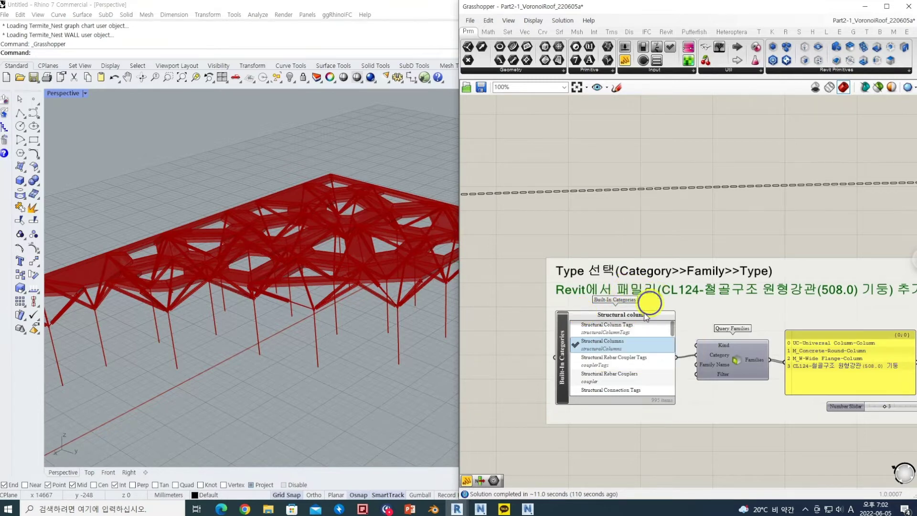
pyautogui.scroll(-5, 646, 318)
pyautogui.scroll(3, 631, 261)
pyautogui.moveTo(622, 374); pyautogui.dragTo(631, 253, button='right')
pyautogui.moveTo(632, 397); pyautogui.dragTo(623, 279, button='right')
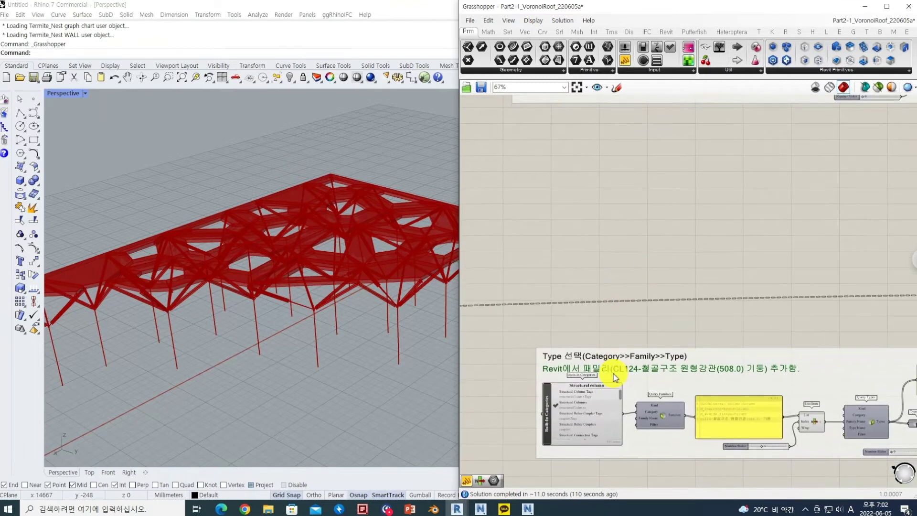
pyautogui.scroll(3, 615, 377)
pyautogui.moveTo(607, 395); pyautogui.dragTo(608, 303, button='right')
pyautogui.scroll(-1, 609, 303)
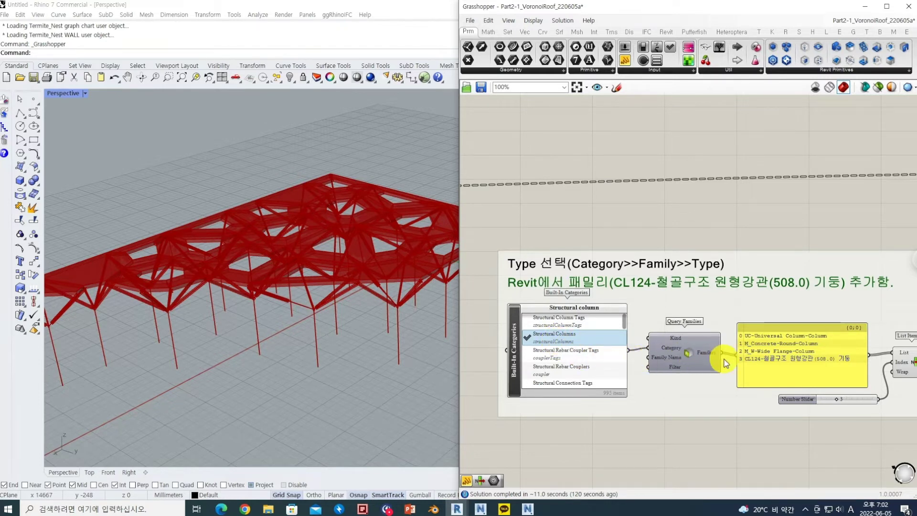
pyautogui.moveTo(723, 359); pyautogui.dragTo(709, 358, button='right')
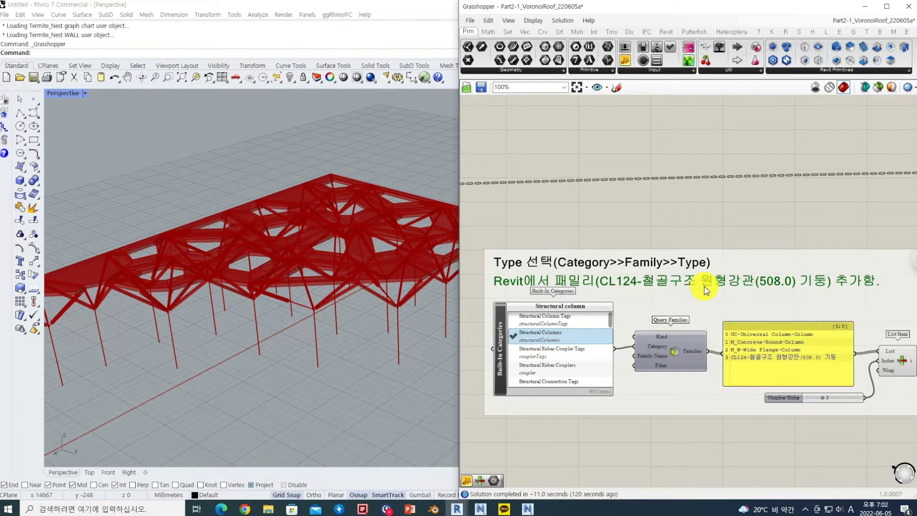
# Review the column family list and follow its List Item and Query Types components to the column type panels.
pyautogui.moveTo(794, 363); pyautogui.dragTo(713, 364, button='right')
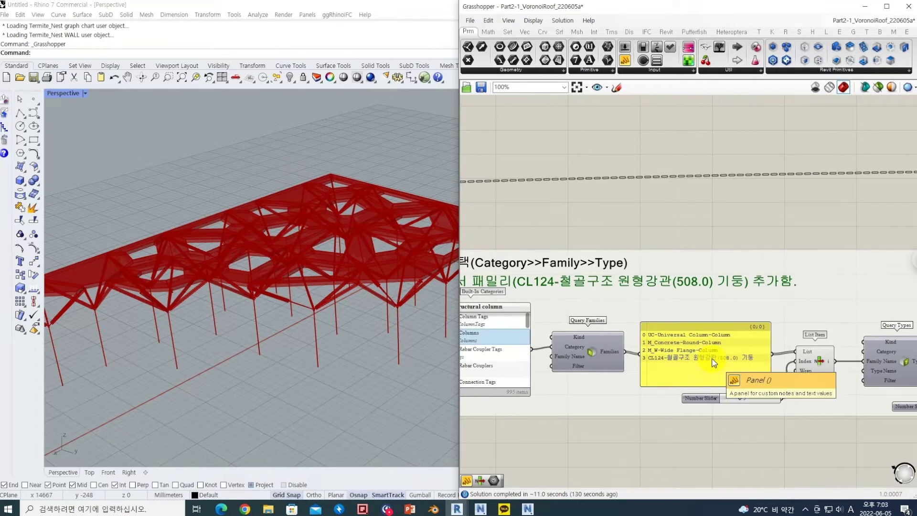
pyautogui.moveTo(758, 359); pyautogui.dragTo(701, 367, button='right')
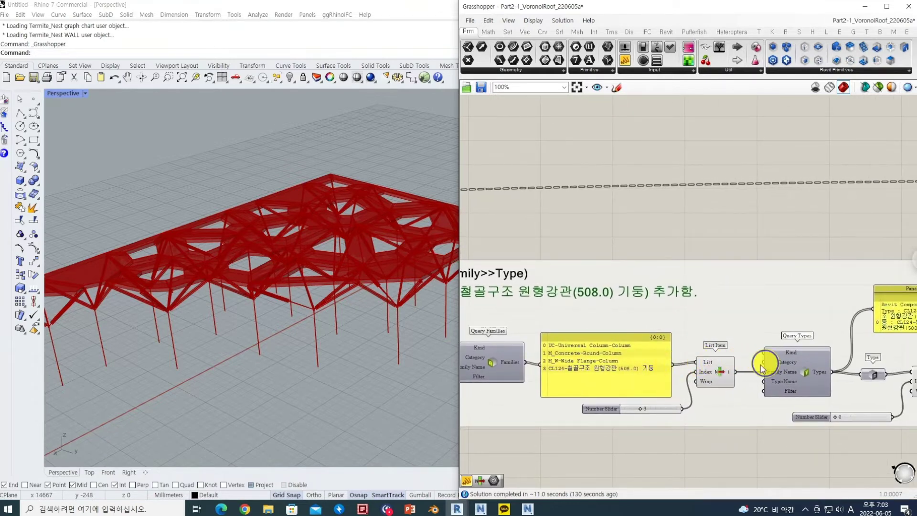
pyautogui.moveTo(766, 366); pyautogui.dragTo(754, 370, button='right')
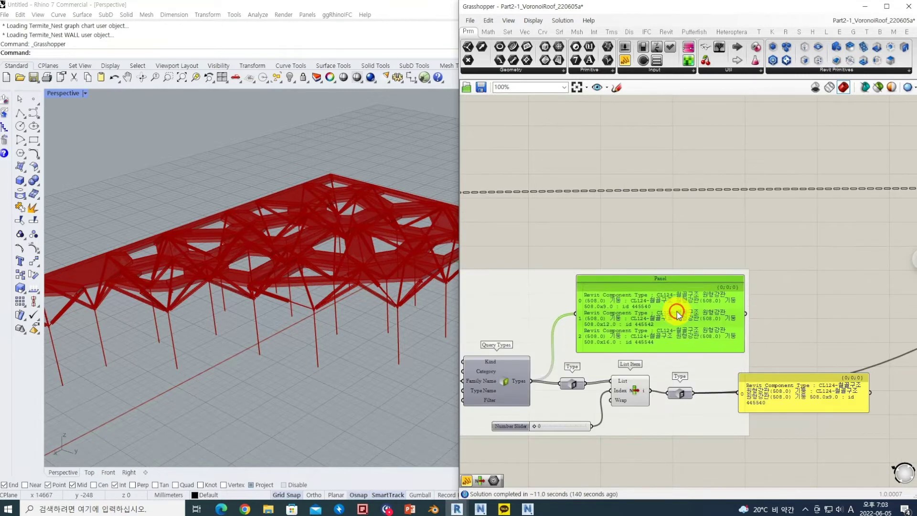
pyautogui.moveTo(677, 313); pyautogui.dragTo(677, 311)
pyautogui.moveTo(713, 320); pyautogui.dragTo(477, 391, button='right')
# Check the Level parameter in the Add Column group and connect the column lines' Curve parameter to the group's Curve parameter.
pyautogui.scroll(-2, 621, 332)
pyautogui.scroll(-1, 621, 331)
pyautogui.moveTo(746, 341); pyautogui.dragTo(614, 352, button='right')
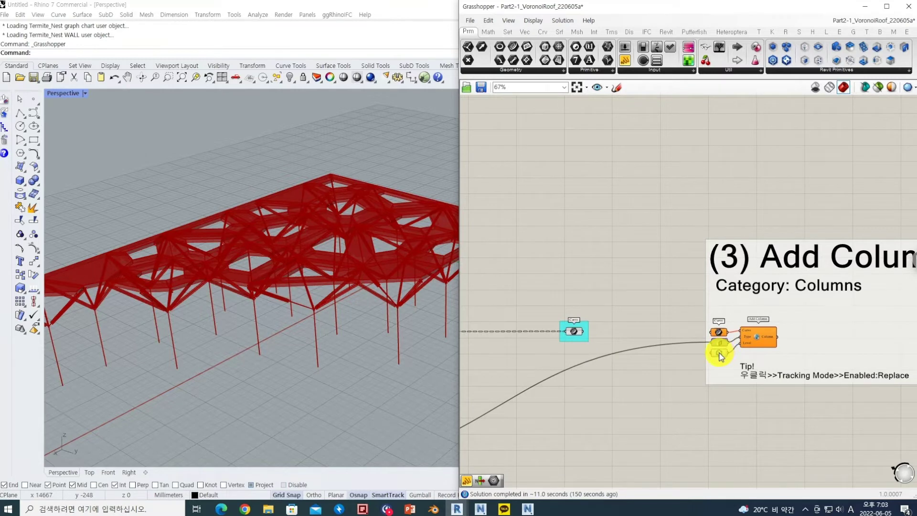
pyautogui.moveTo(721, 356)
pyautogui.scroll(4, 720, 357)
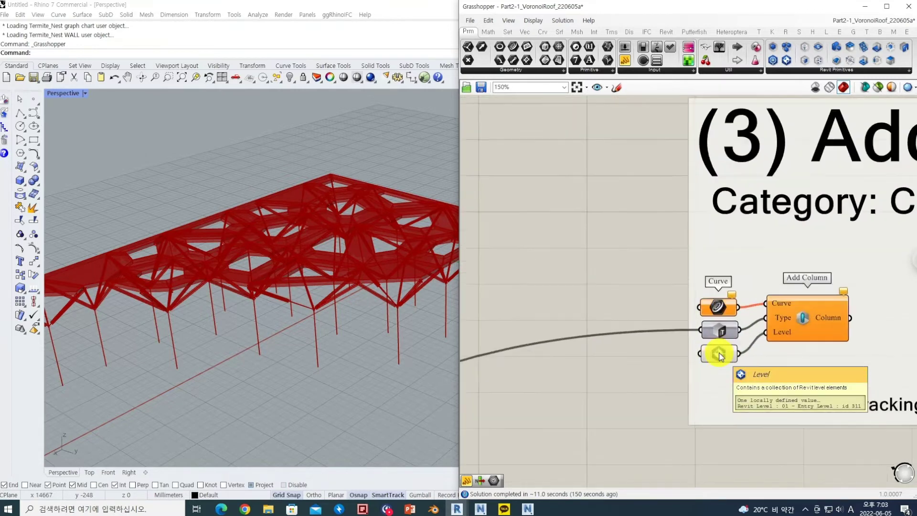
pyautogui.rightClick(720, 356)
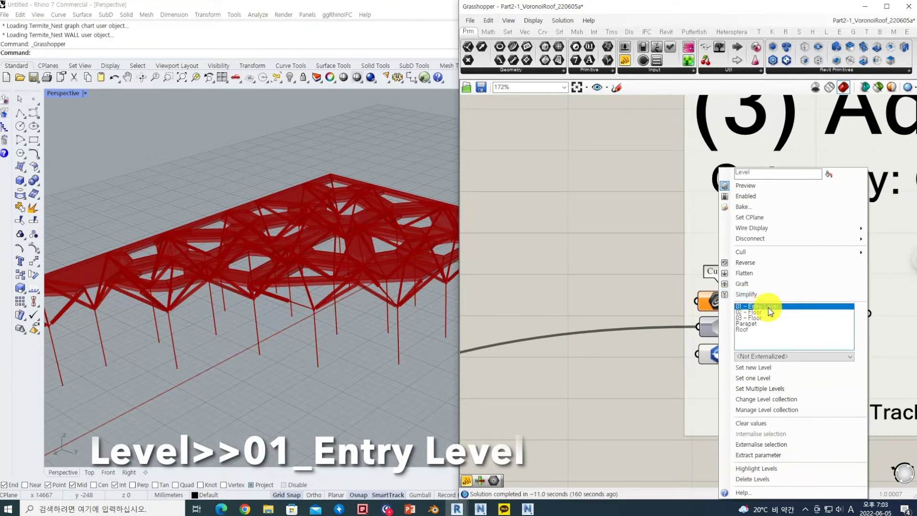
pyautogui.click(660, 312)
pyautogui.scroll(-4, 659, 312)
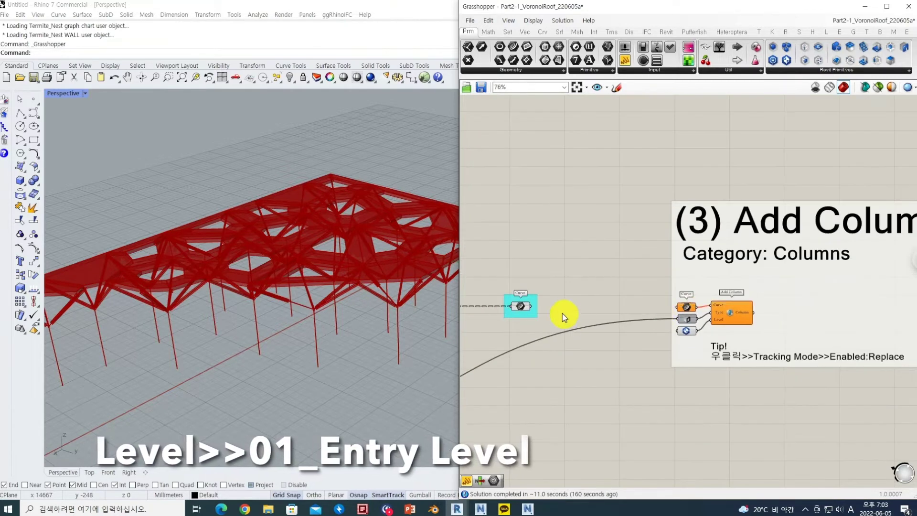
pyautogui.moveTo(677, 302); pyautogui.dragTo(681, 307)
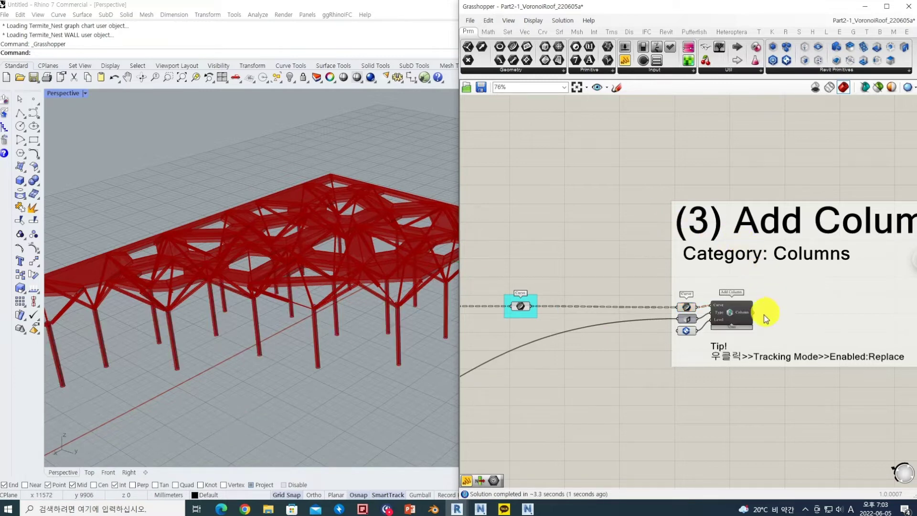
pyautogui.scroll(4, 742, 321)
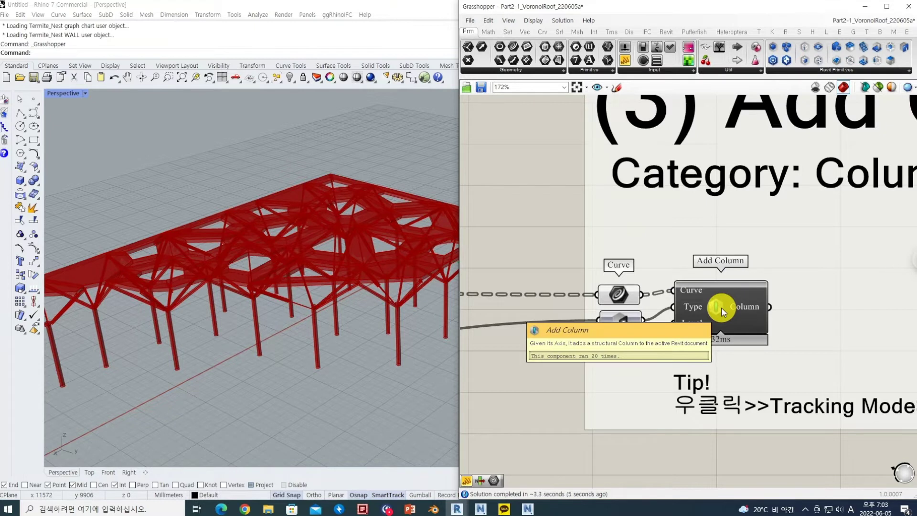
pyautogui.moveTo(722, 308); pyautogui.dragTo(713, 312, button='right')
# Switch to Revit, inspect the generated columns in the 3D View_Roof view, and return to Grasshopper.
pyautogui.hotkey('alt', 'Tab')
pyautogui.keyDown('shift'); pyautogui.moveTo(471, 380); pyautogui.dragTo(409, 262, button='middle'); pyautogui.keyUp('shift')
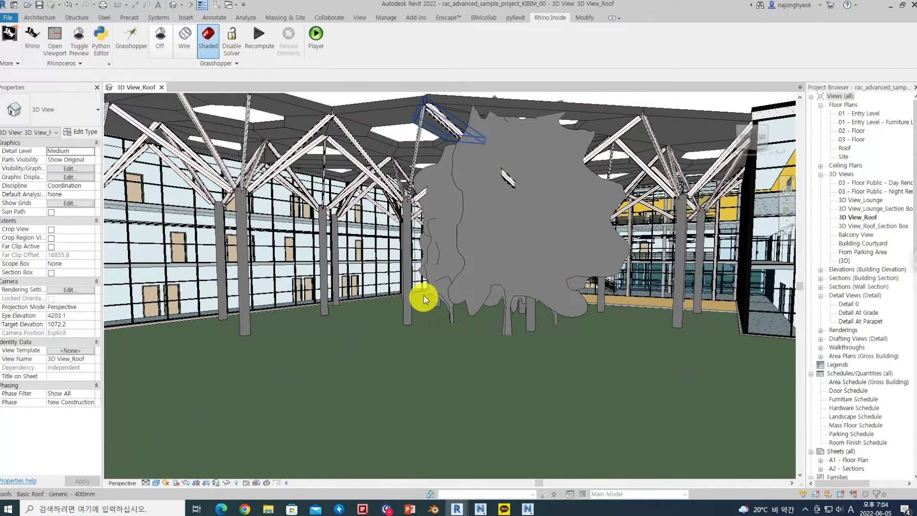
pyautogui.keyDown('shift'); pyautogui.moveTo(414, 264); pyautogui.dragTo(522, 446, button='middle'); pyautogui.keyUp('shift')
pyautogui.moveTo(456, 507)
pyautogui.click(487, 474)
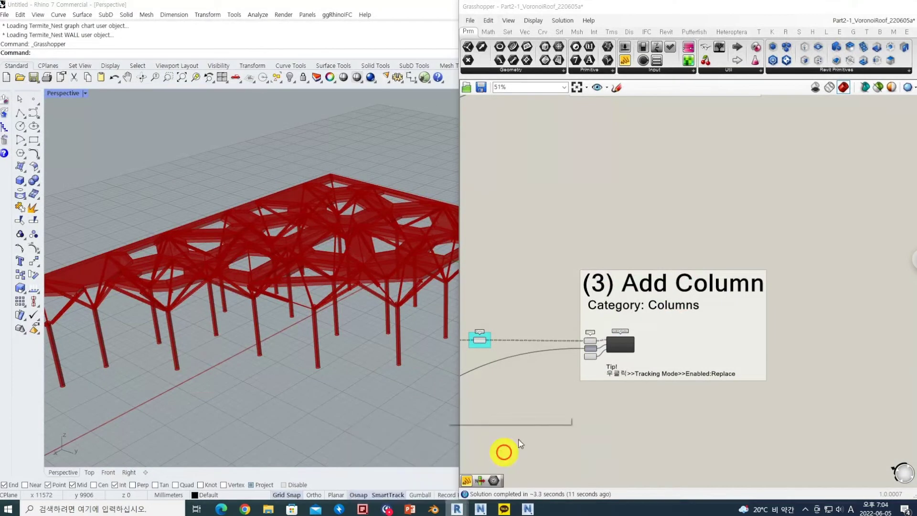
# Locate the Add Railing group and preview its source Curve parameter along the roof edges and openings.
pyautogui.scroll(-3, 584, 374)
pyautogui.moveTo(595, 337); pyautogui.dragTo(607, 345, button='right')
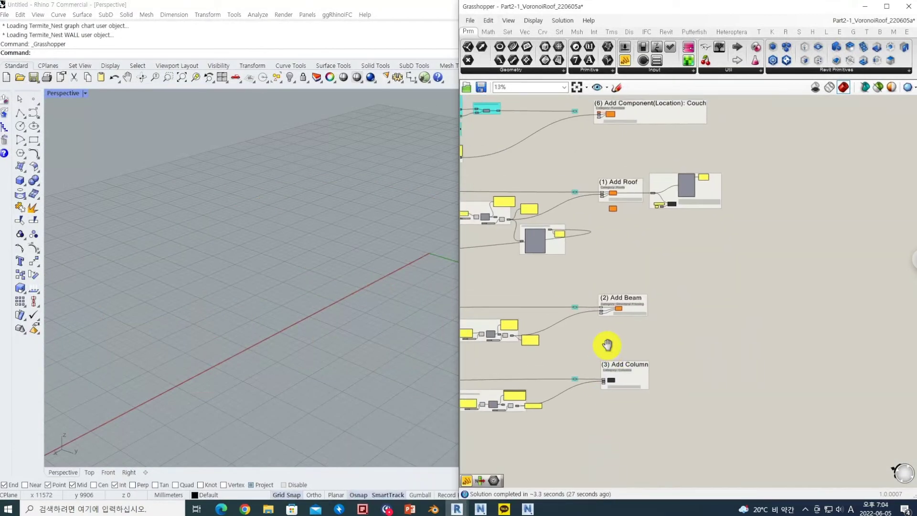
pyautogui.moveTo(645, 251); pyautogui.dragTo(651, 307, button='right')
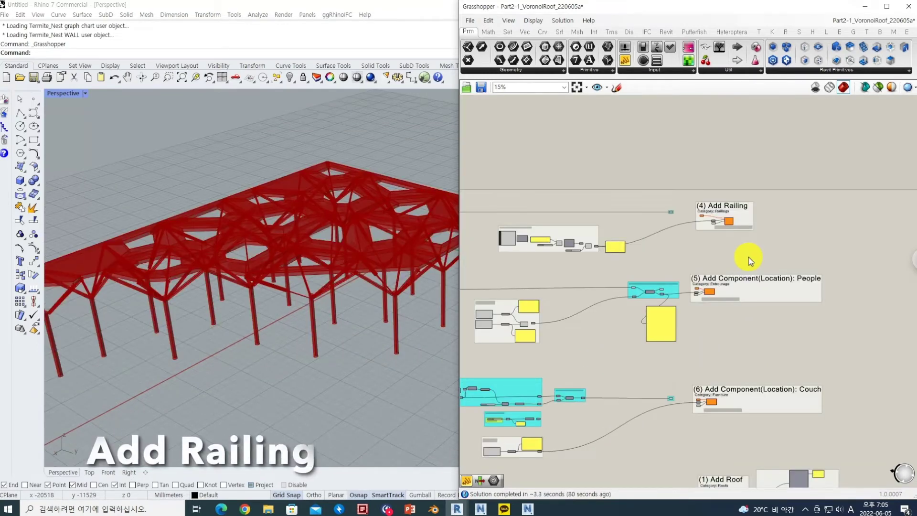
pyautogui.moveTo(747, 250); pyautogui.dragTo(695, 300, button='right')
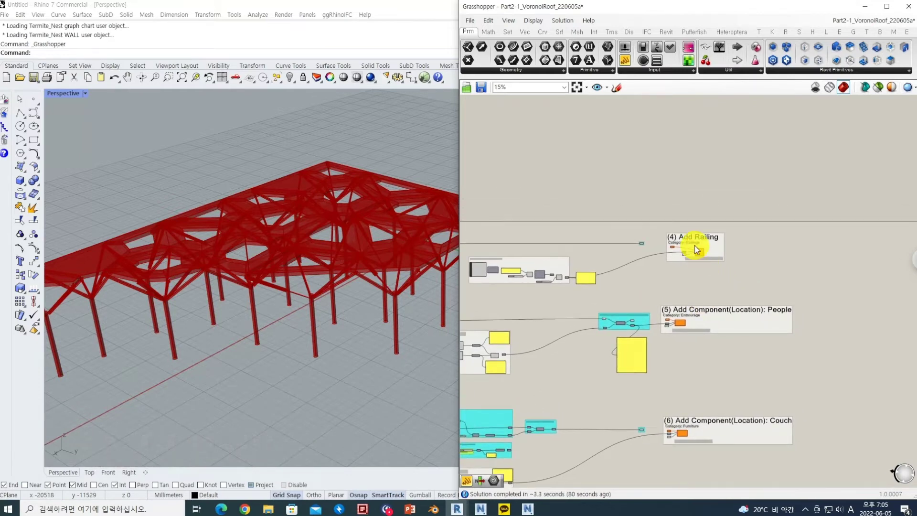
pyautogui.scroll(4, 688, 243)
pyautogui.scroll(1, 648, 244)
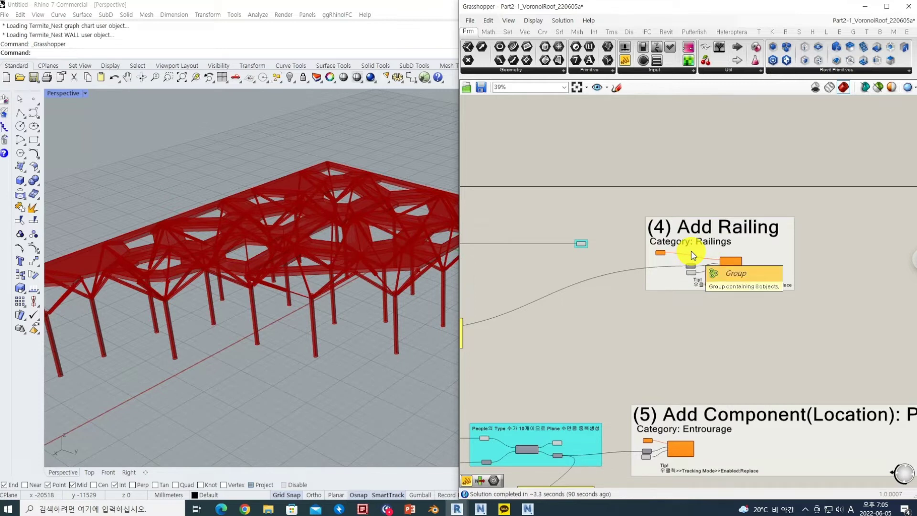
pyautogui.moveTo(549, 268); pyautogui.dragTo(550, 285, button='right')
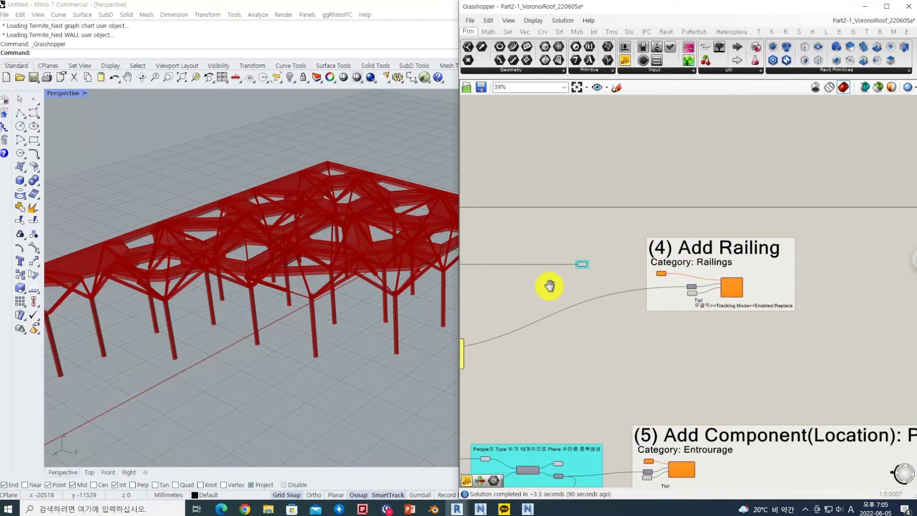
pyautogui.scroll(3, 575, 279)
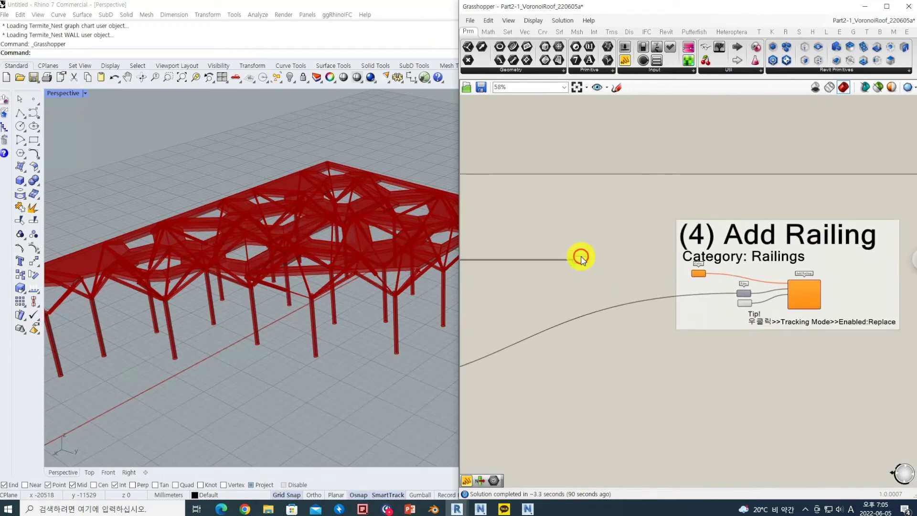
pyautogui.click(581, 259)
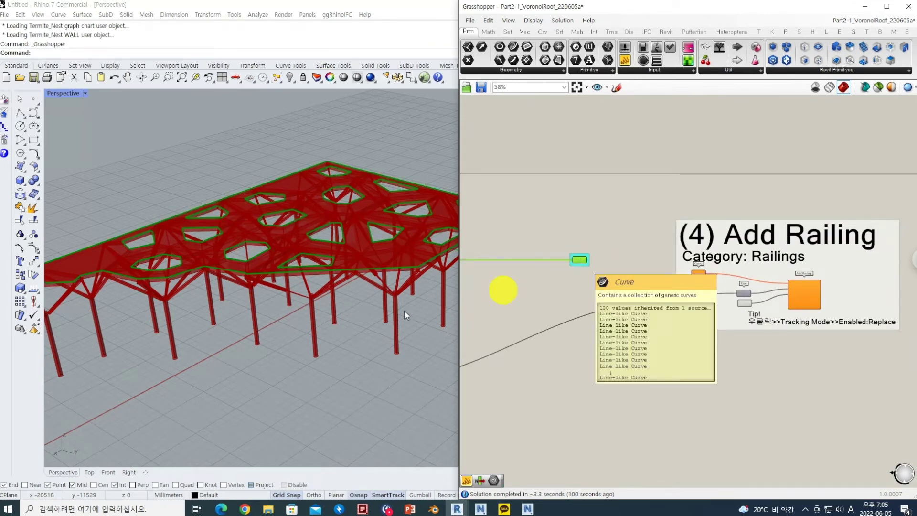
# Examine the railing Type selection group, from the Railings category through Query Families and Query Types to the chosen type.
pyautogui.scroll(4, 726, 282)
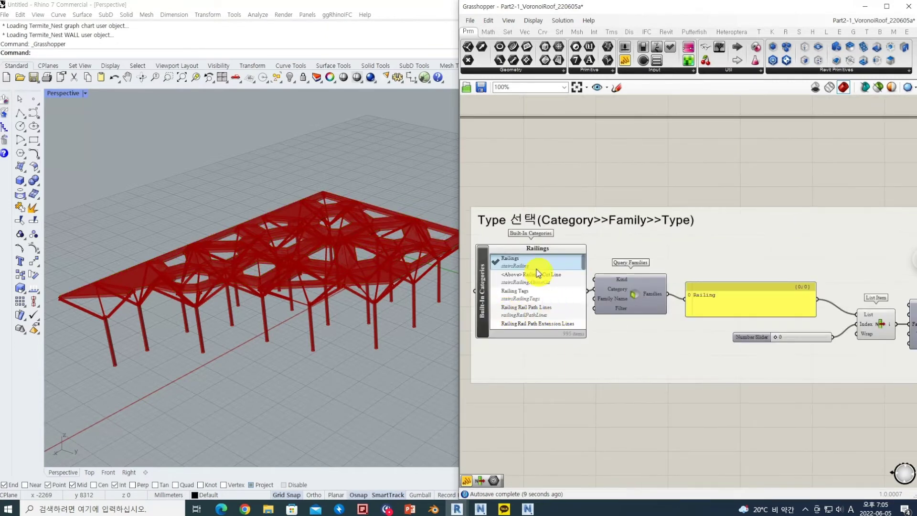
pyautogui.moveTo(656, 301); pyautogui.dragTo(580, 303, button='right')
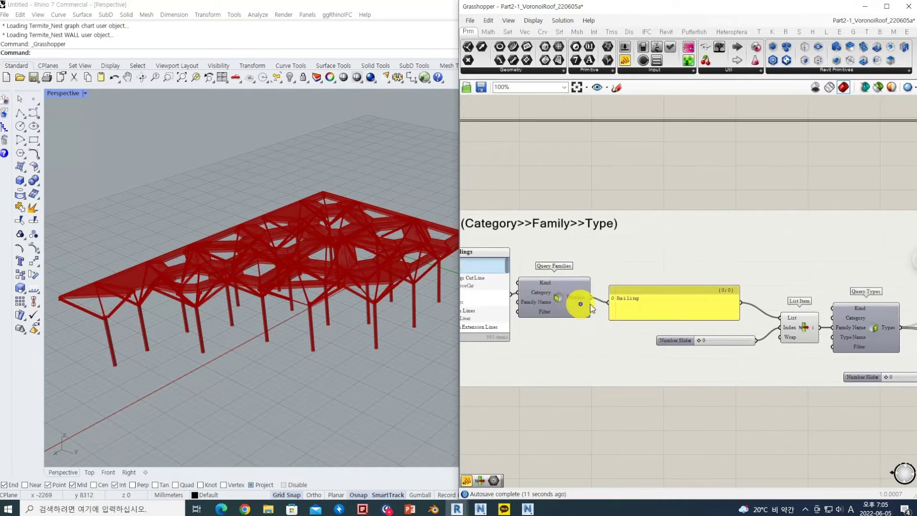
pyautogui.moveTo(719, 305); pyautogui.dragTo(635, 308, button='right')
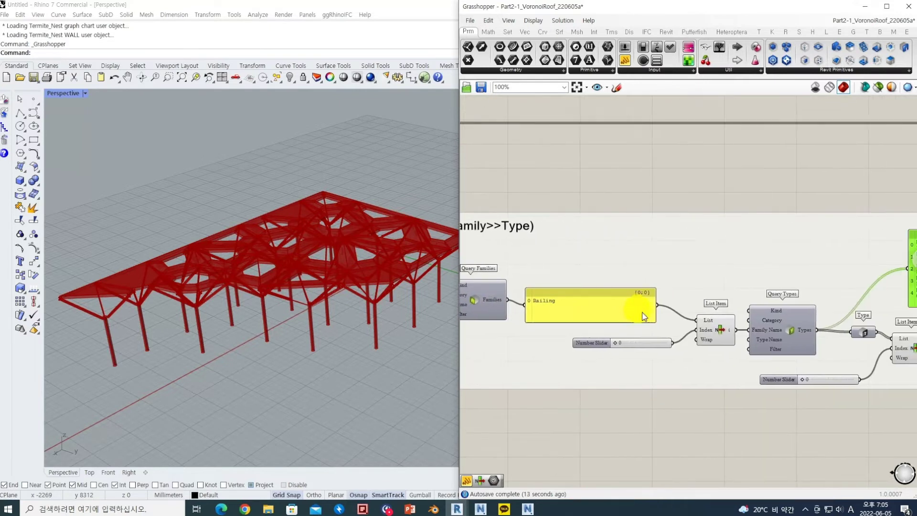
pyautogui.moveTo(762, 311); pyautogui.dragTo(615, 307, button='right')
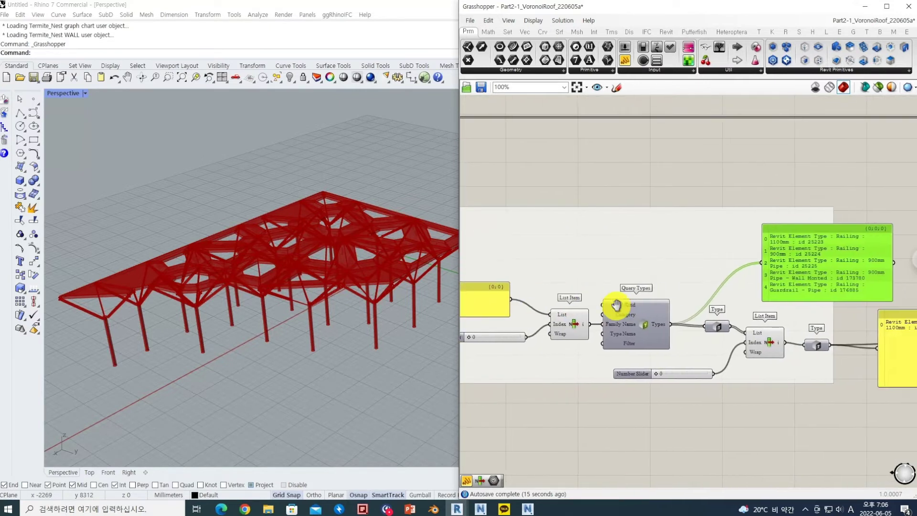
pyautogui.moveTo(669, 325); pyautogui.dragTo(637, 323, button='right')
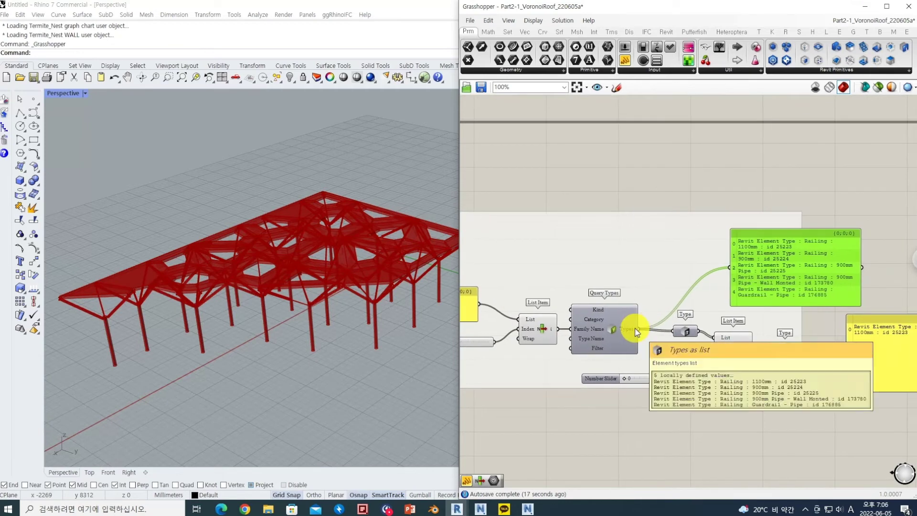
pyautogui.moveTo(759, 328); pyautogui.dragTo(607, 345, button='right')
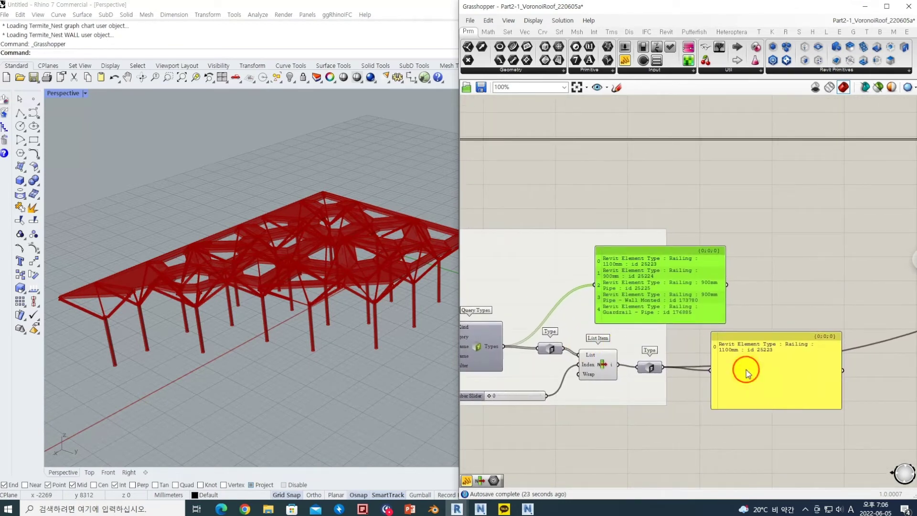
pyautogui.click(748, 388)
# Check the Level parameter in the Add Railing group and connect the roof-edge Curve parameter to the group's Curve parameter.
pyautogui.moveTo(772, 318); pyautogui.dragTo(567, 349, button='right')
pyautogui.scroll(-4, 567, 348)
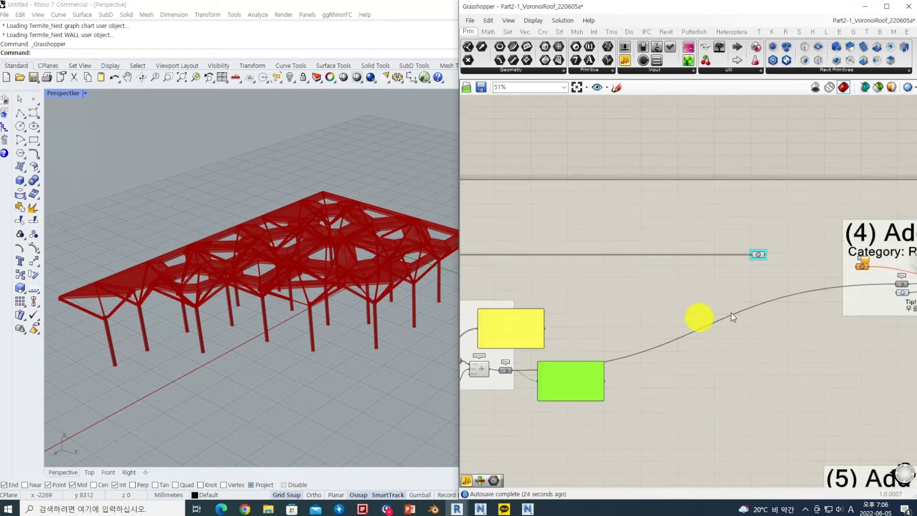
pyautogui.moveTo(698, 317); pyautogui.dragTo(671, 313, button='right')
pyautogui.scroll(4, 671, 313)
pyautogui.moveTo(623, 249); pyautogui.dragTo(719, 263)
pyautogui.rightClick(891, 324)
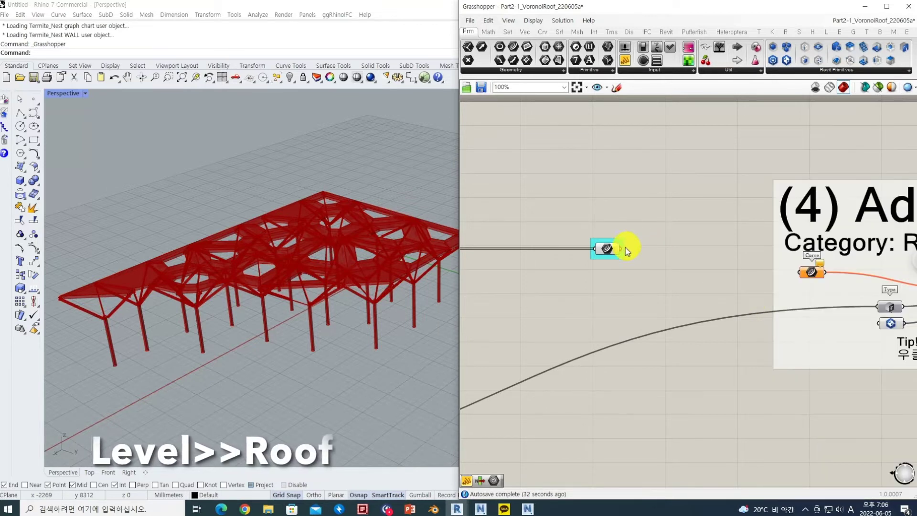
pyautogui.moveTo(621, 248); pyautogui.dragTo(806, 275)
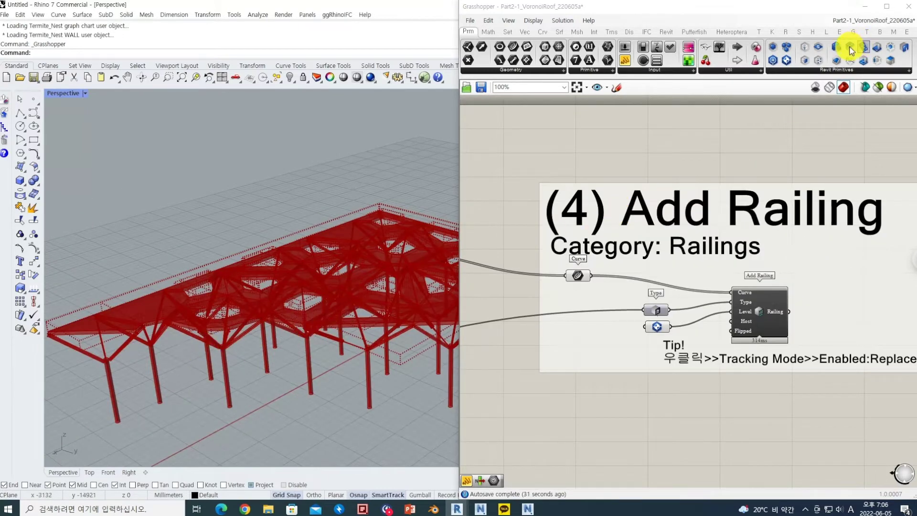
# Switch to Revit, inspect the generated railings around the roof edges and openings in the 3D View_Roof view, and return to Grasshopper.
pyautogui.click(864, 7)
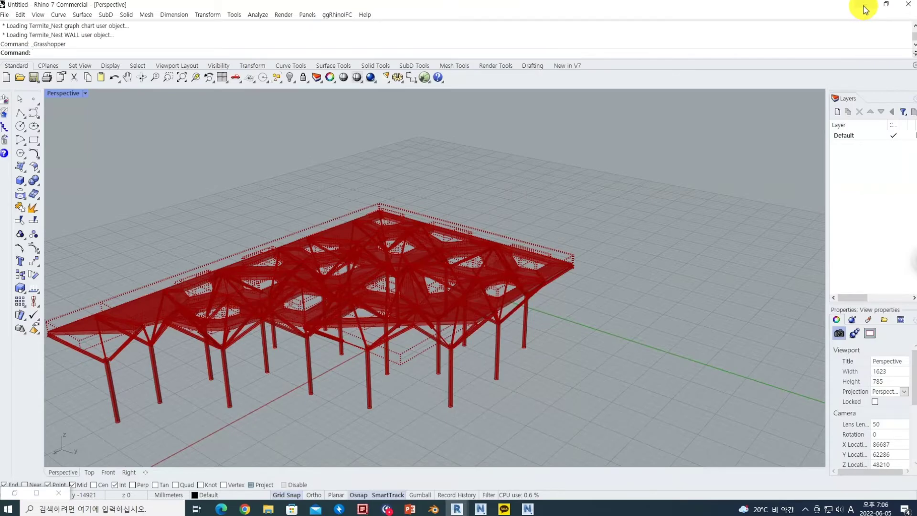
pyautogui.click(865, 6)
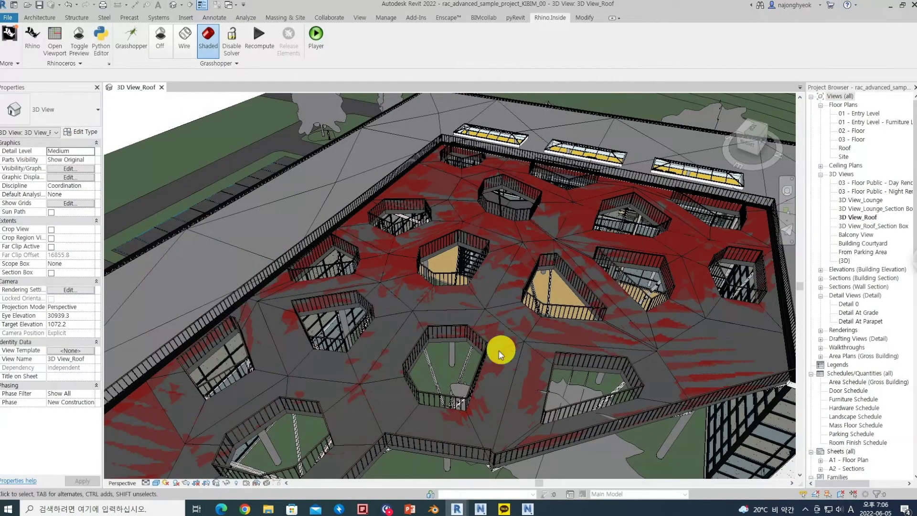
pyautogui.scroll(3, 463, 393)
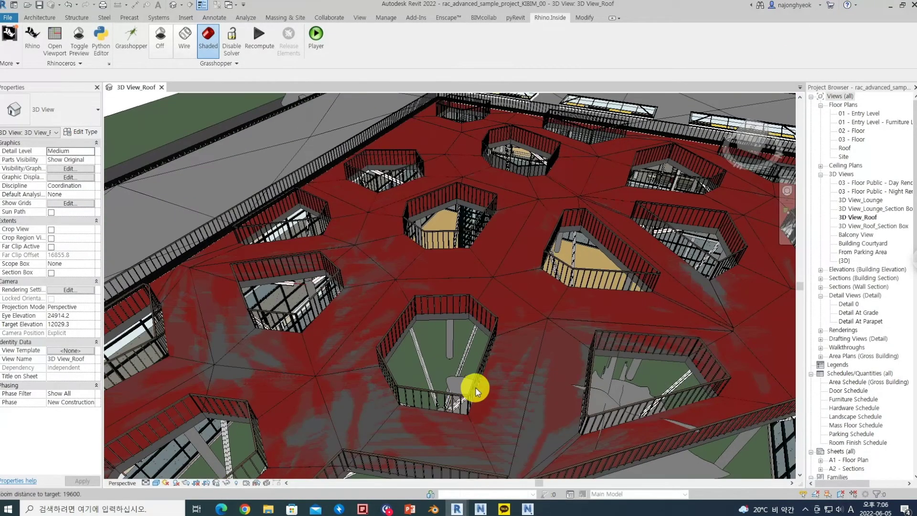
pyautogui.keyDown('shift'); pyautogui.moveTo(457, 368); pyautogui.dragTo(453, 362, button='middle'); pyautogui.keyUp('shift')
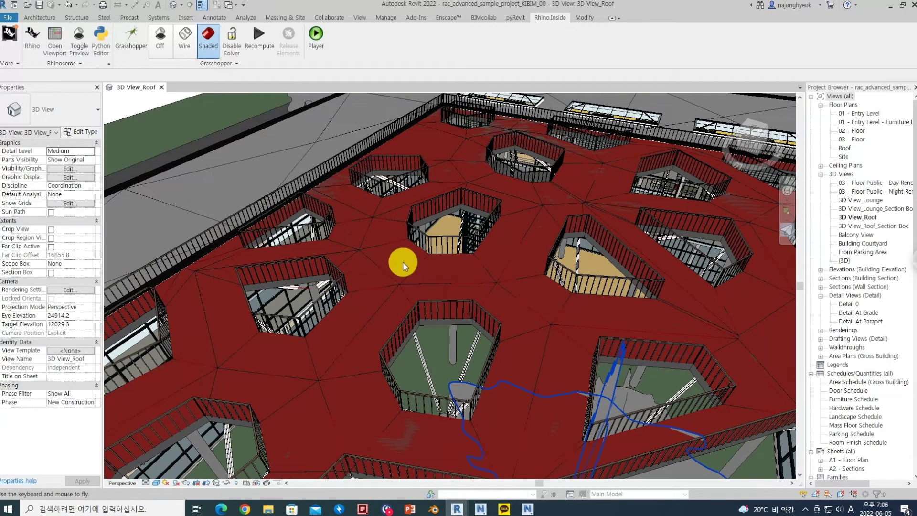
pyautogui.scroll(-5, 406, 264)
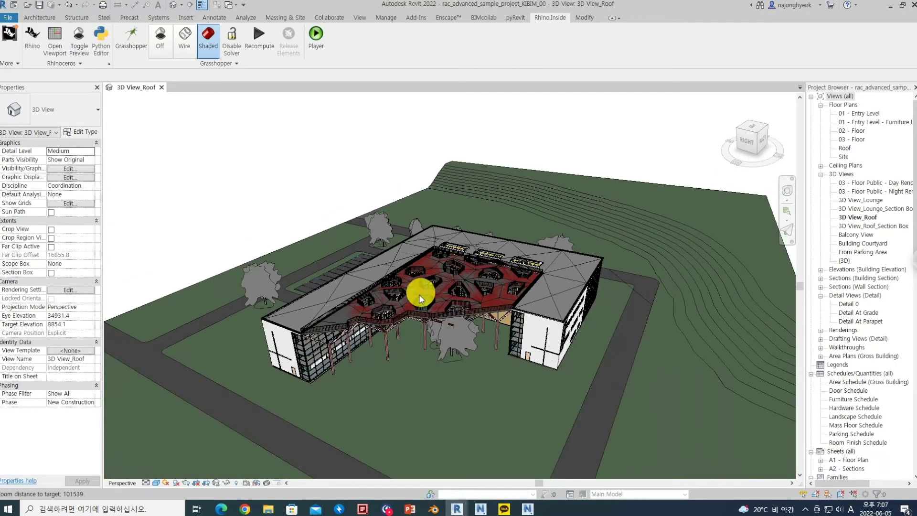
pyautogui.scroll(2, 397, 316)
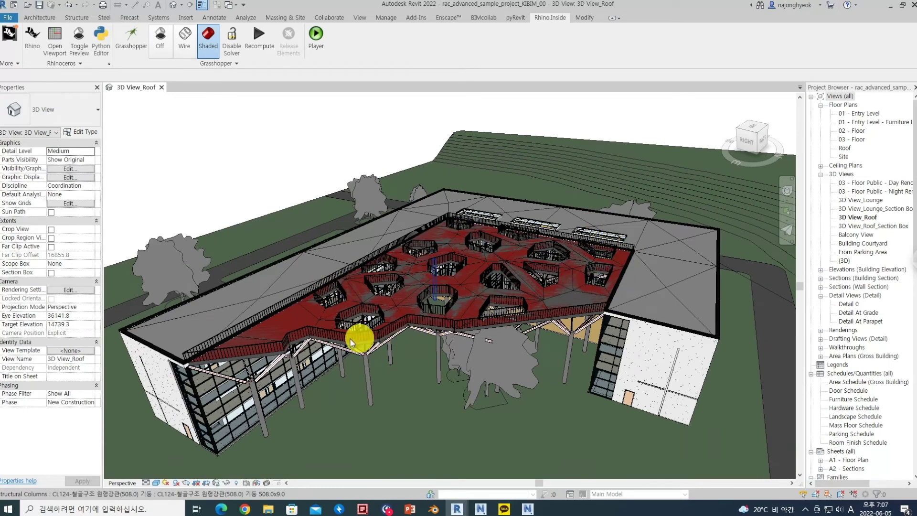
pyautogui.scroll(1, 301, 327)
pyautogui.hotkey('alt', 'Tab')
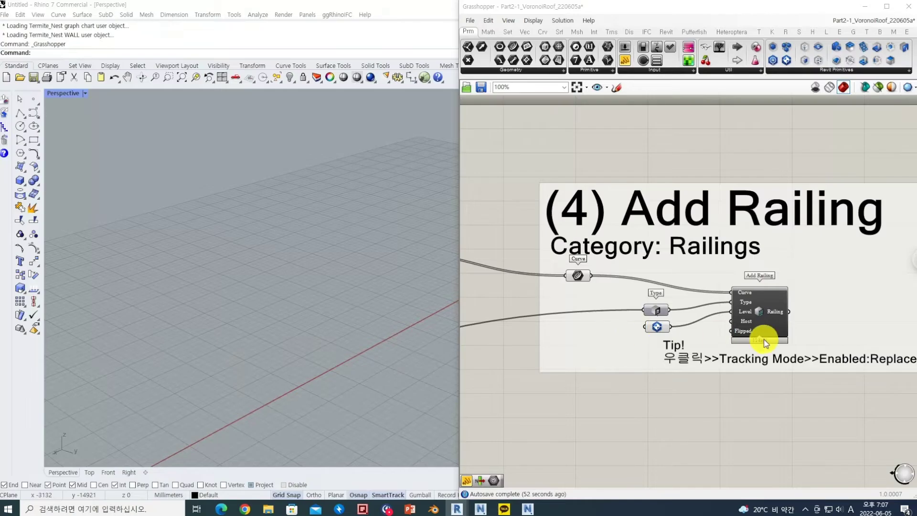
# Check the Host and Flipped inputs of the Add Railing component.
pyautogui.scroll(1, 738, 345)
pyautogui.rightClick(706, 340)
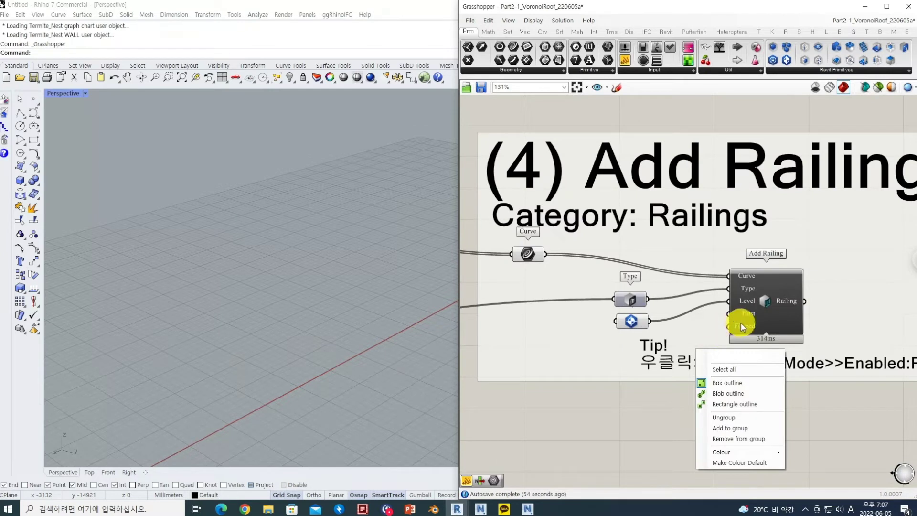
pyautogui.click(676, 411)
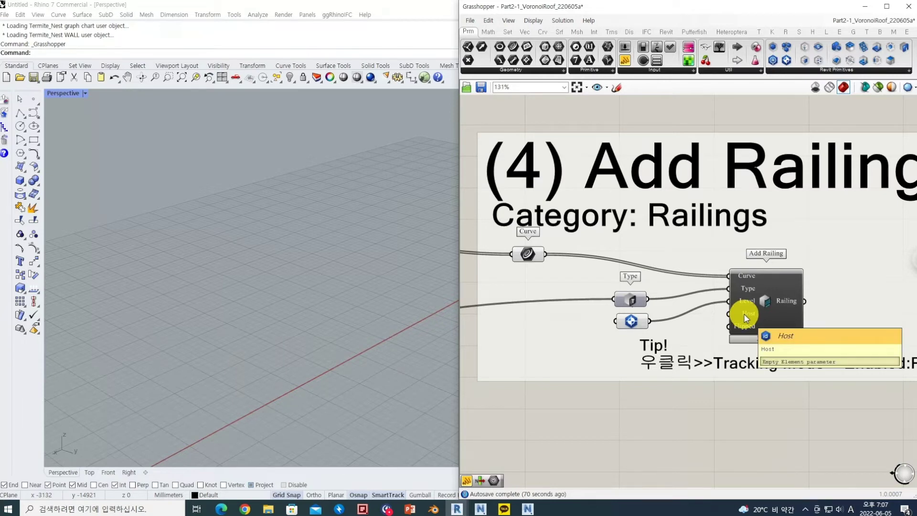
# Locate the Add Component (Location) group for the Entourage category and check its component and source Plane parameter.
pyautogui.scroll(-4, 744, 319)
pyautogui.scroll(-1, 694, 338)
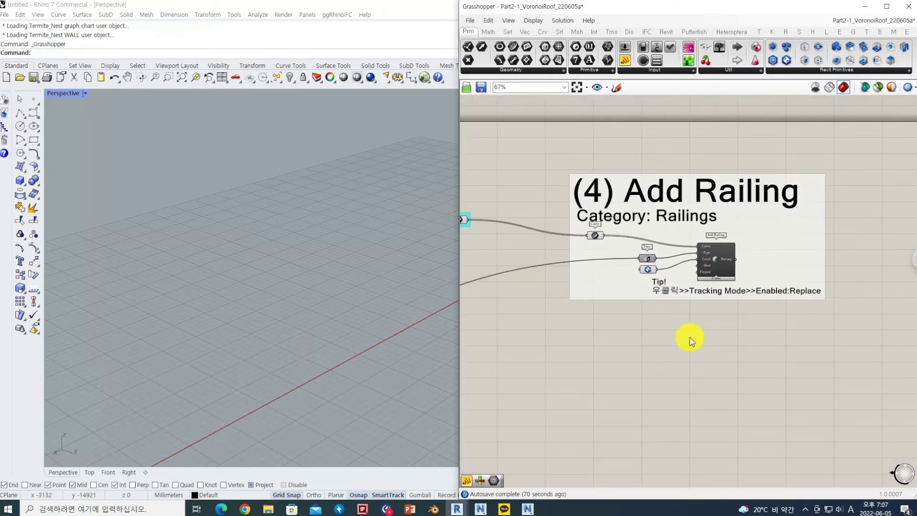
pyautogui.scroll(-3, 690, 338)
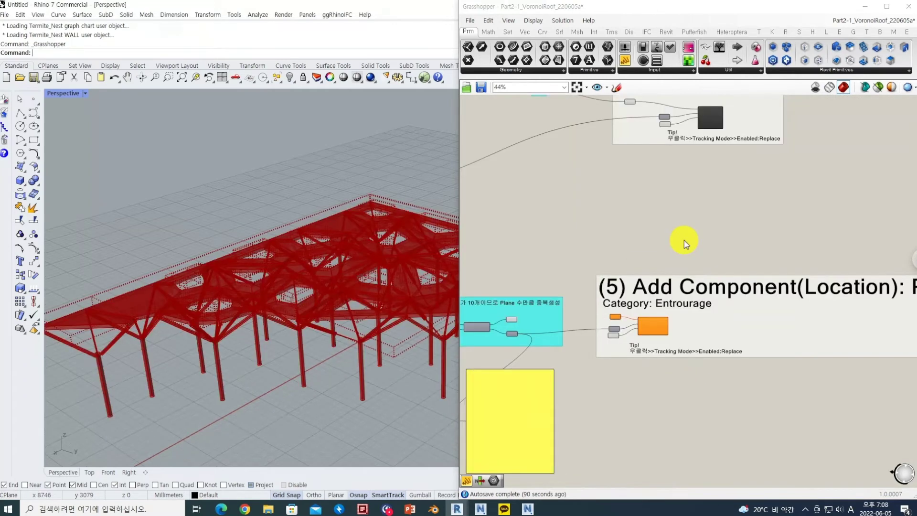
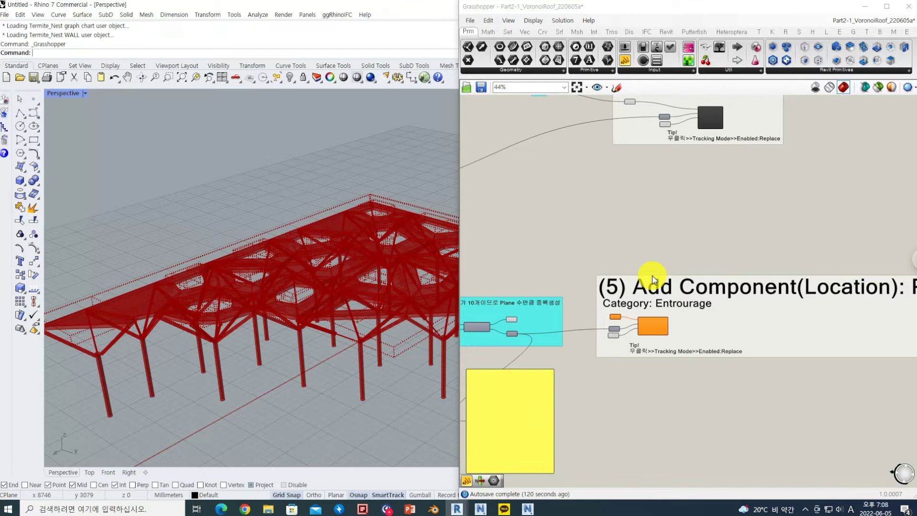
pyautogui.scroll(3, 655, 280)
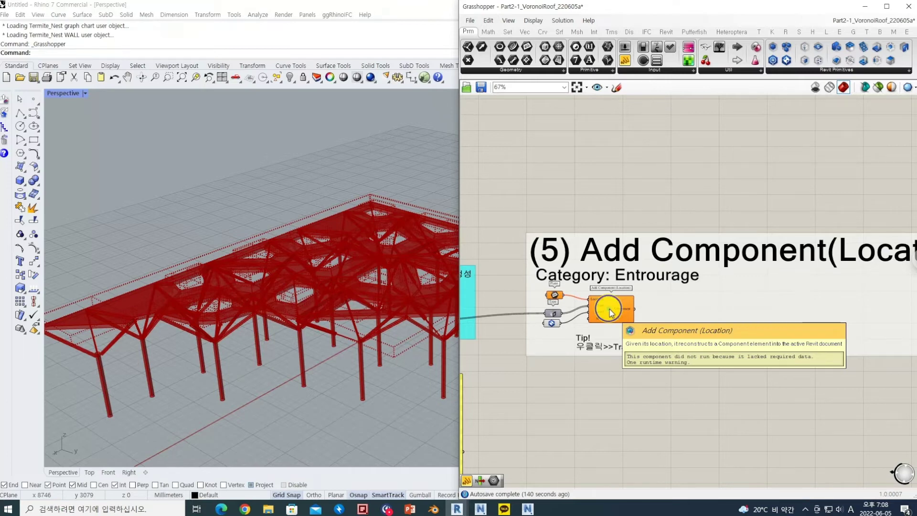
pyautogui.scroll(2, 570, 302)
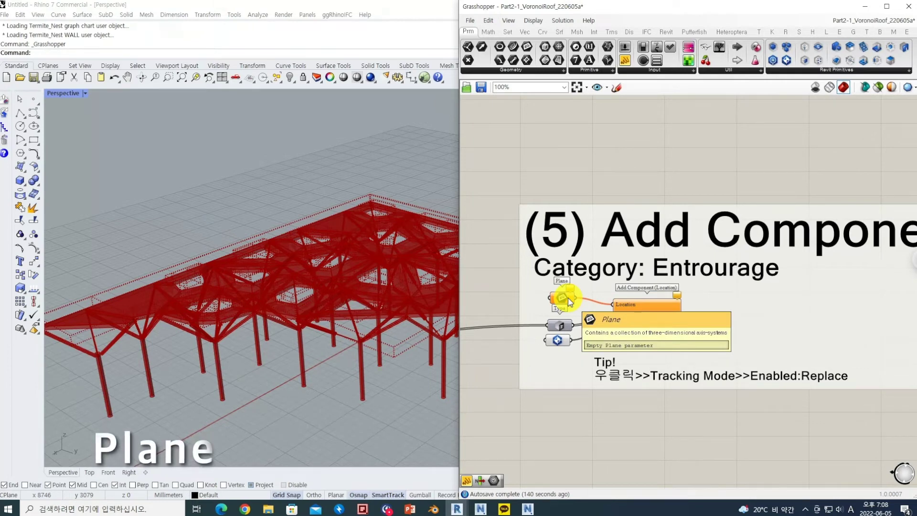
pyautogui.moveTo(570, 302); pyautogui.dragTo(686, 284, button='right')
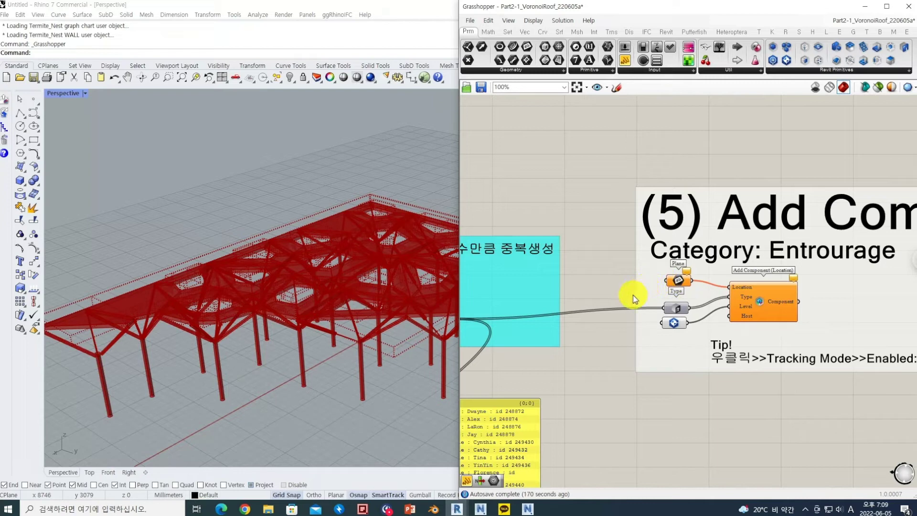
# Trace the Entourage group's inputs upstream through the list-matching group to the group that positions people on the Voronoi roof.
pyautogui.scroll(-2, 678, 297)
pyautogui.moveTo(611, 284); pyautogui.dragTo(634, 288, button='right')
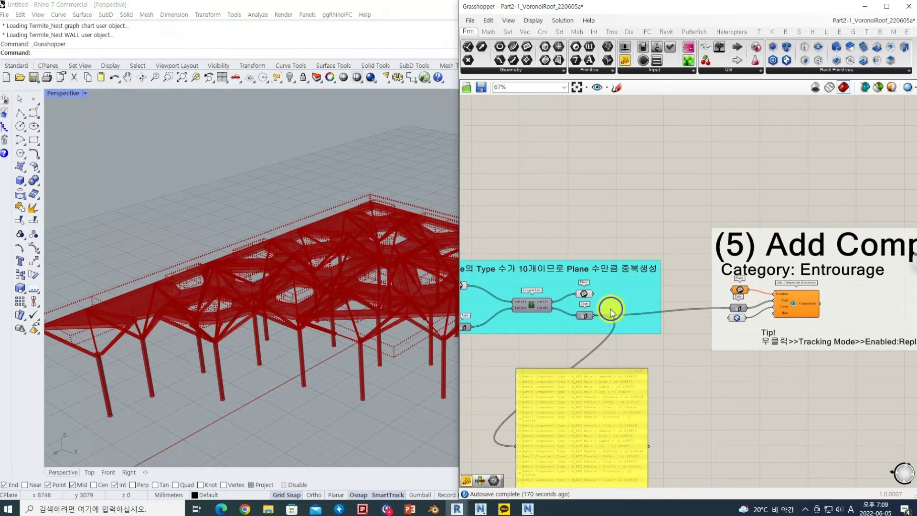
pyautogui.scroll(-3, 610, 303)
pyautogui.moveTo(625, 306); pyautogui.dragTo(700, 309, button='right')
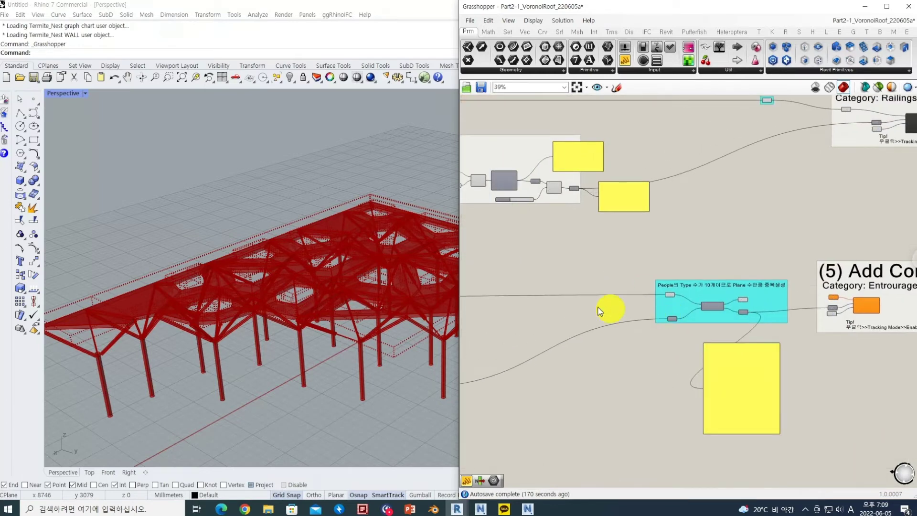
pyautogui.moveTo(593, 305); pyautogui.dragTo(731, 295, button='right')
pyautogui.scroll(-3, 731, 295)
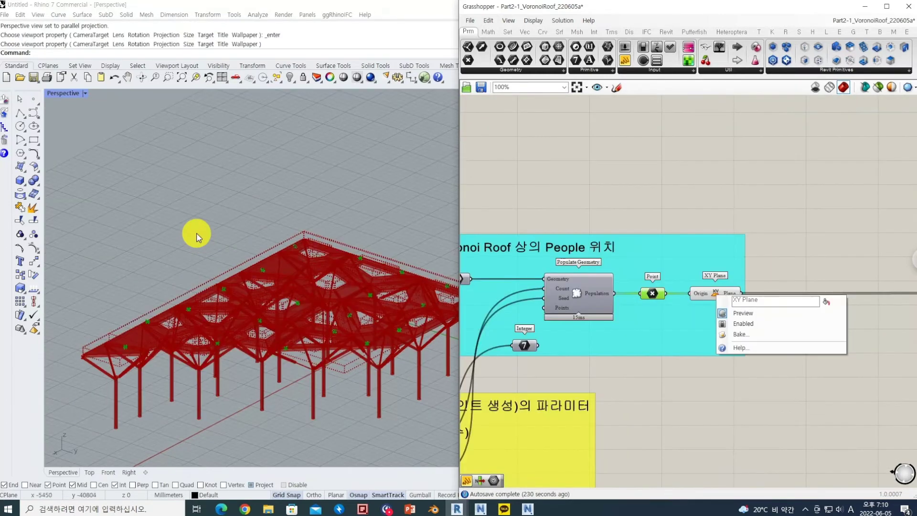
# Inspect the people points on the roof in the Rhino viewport and turn off the Point parameter's preview.
pyautogui.scroll(-3, 263, 277)
pyautogui.scroll(2, 263, 280)
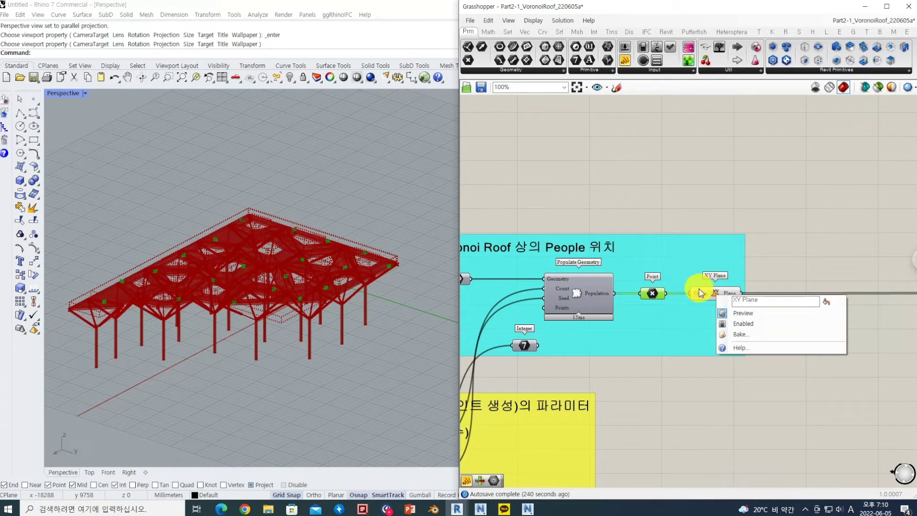
pyautogui.click(653, 295)
pyautogui.rightClick(653, 295)
pyautogui.click(677, 311)
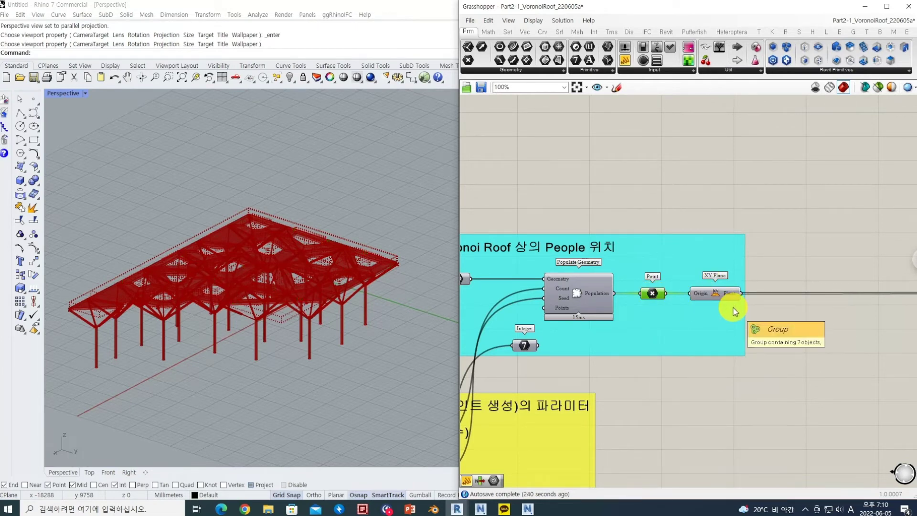
# Examine the Component Families Pickers for M_RPC Male and M_RPC Female in the People Type selection group.
pyautogui.scroll(-3, 629, 282)
pyautogui.scroll(2, 620, 312)
pyautogui.scroll(3, 620, 313)
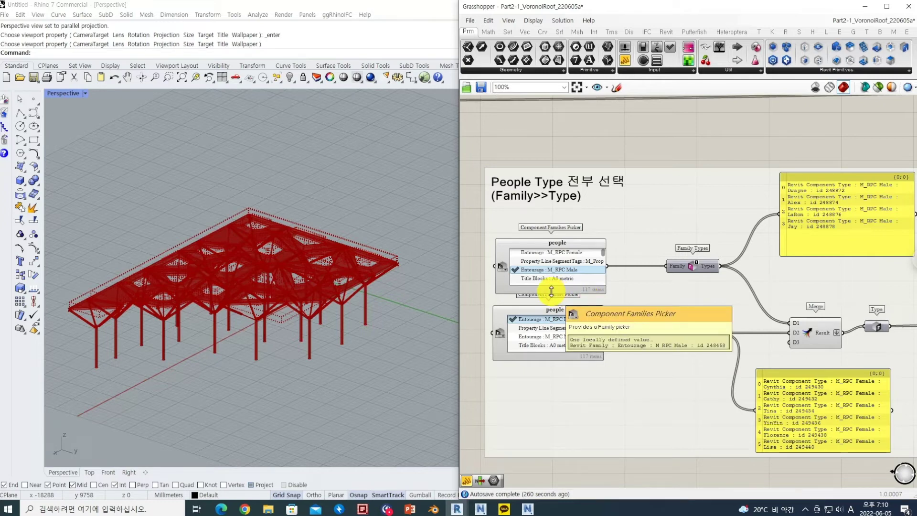
pyautogui.scroll(2, 629, 291)
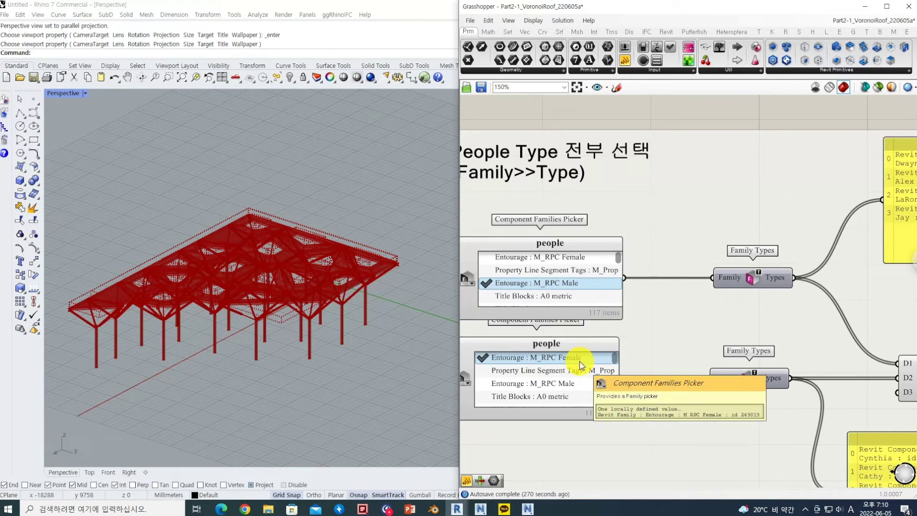
pyautogui.scroll(-2, 639, 317)
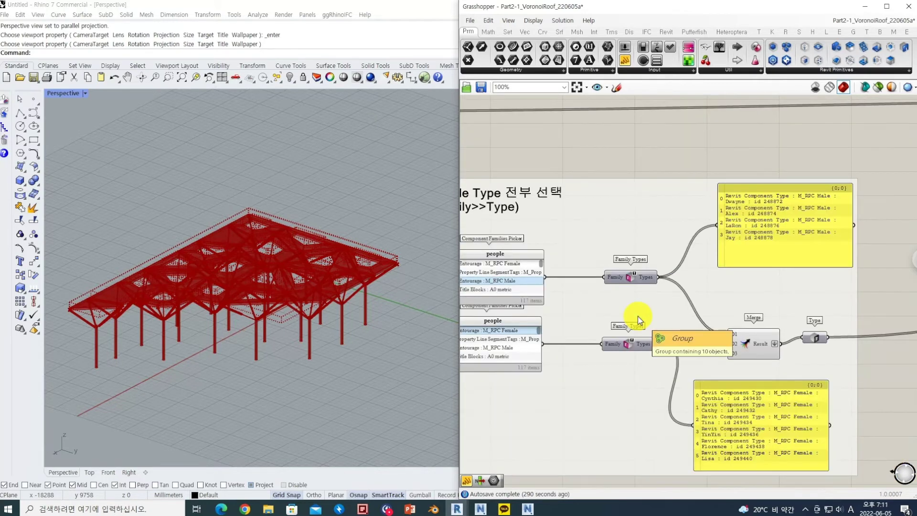
# Review the male and female family type lists and how they are merged into the Type parameter.
pyautogui.moveTo(706, 297); pyautogui.dragTo(669, 282, button='right')
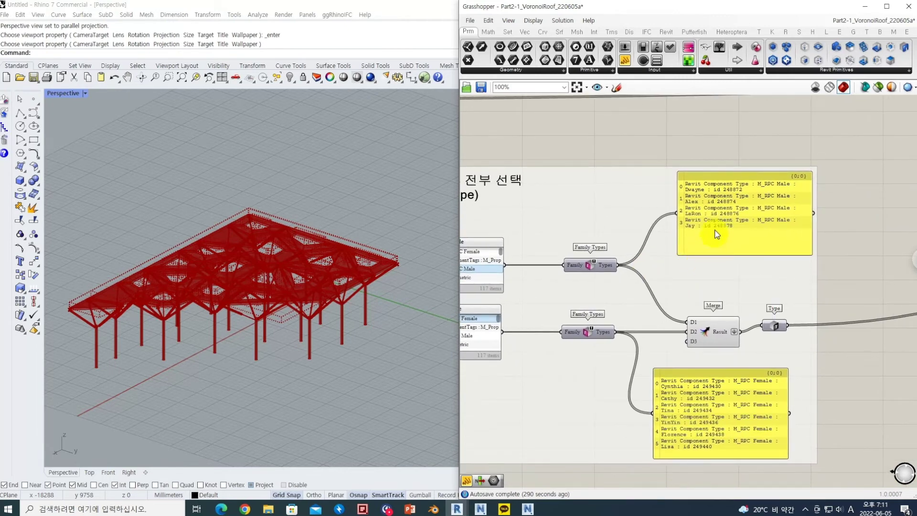
pyautogui.scroll(3, 717, 214)
pyautogui.moveTo(698, 226); pyautogui.dragTo(605, 190, button='right')
pyautogui.scroll(-3, 605, 190)
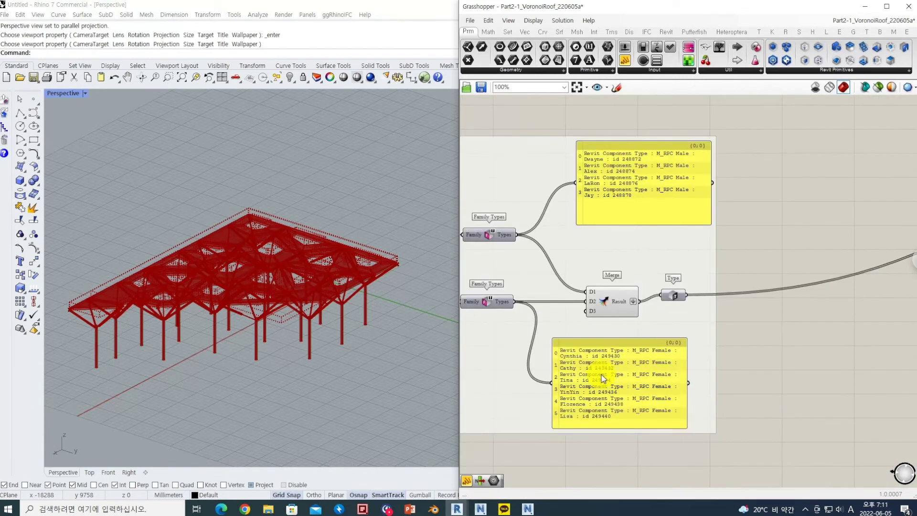
pyautogui.scroll(-3, 641, 365)
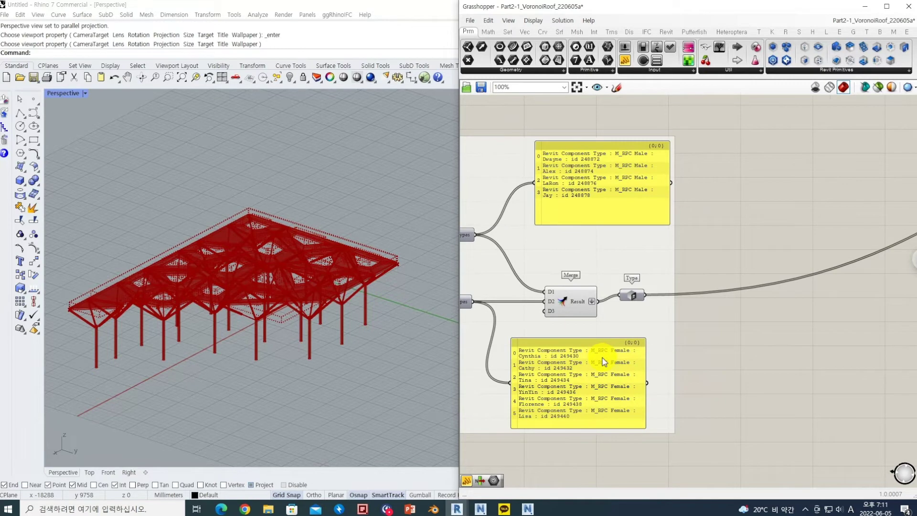
pyautogui.moveTo(567, 356); pyautogui.dragTo(653, 359, button='right')
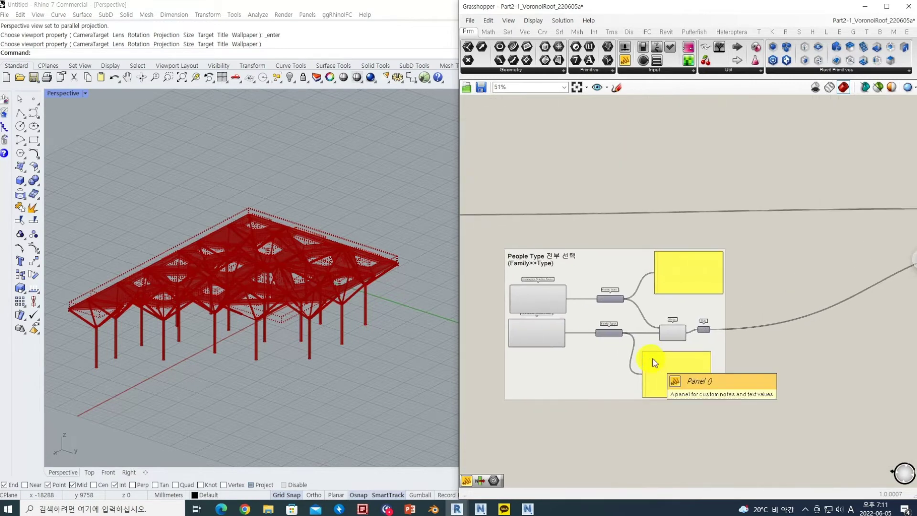
# Turn on the preview of the Point parameter in the group that positions people on the Voronoi roof.
pyautogui.moveTo(584, 290); pyautogui.dragTo(761, 297, button='right')
pyautogui.moveTo(501, 231); pyautogui.dragTo(574, 290, button='right')
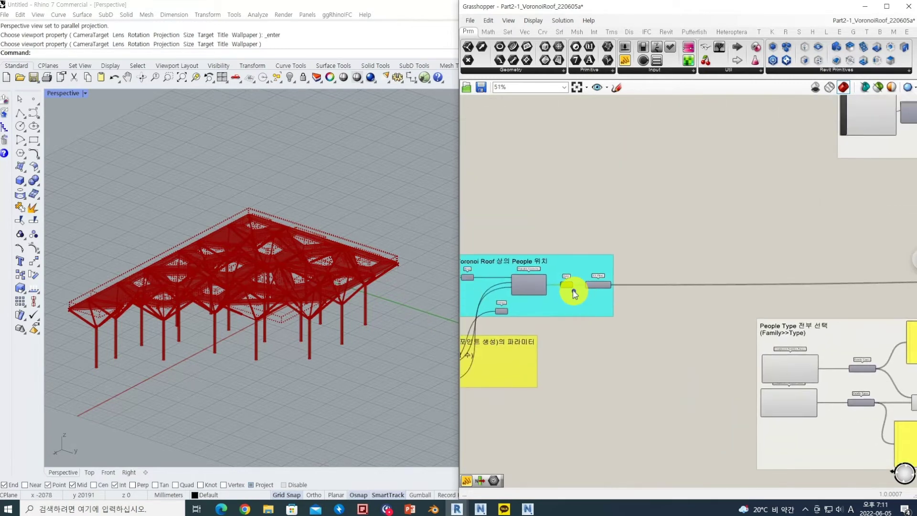
pyautogui.scroll(5, 568, 287)
pyautogui.scroll(3, 569, 290)
pyautogui.rightClick(555, 270)
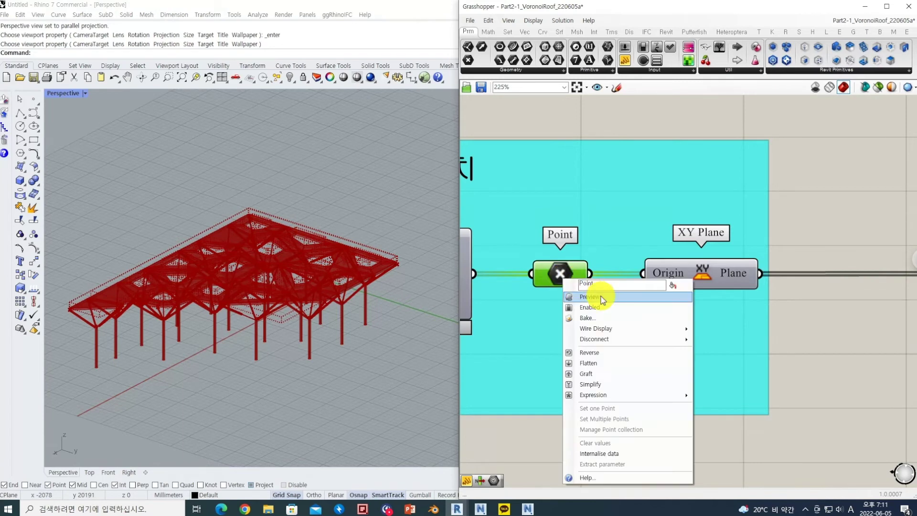
pyautogui.click(601, 298)
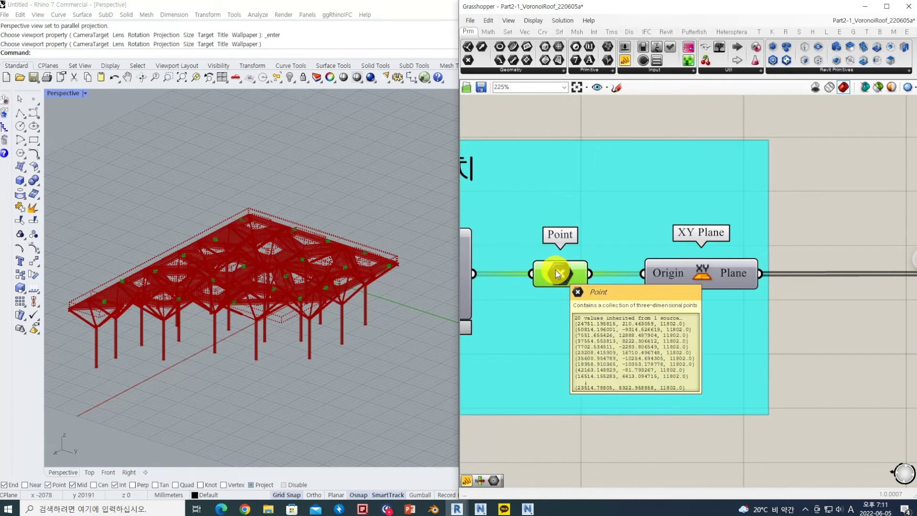
# Adjust the random seed slider feeding Populate Geometry to redistribute the people points over the roof.
pyautogui.scroll(-7, 777, 236)
pyautogui.scroll(6, 576, 363)
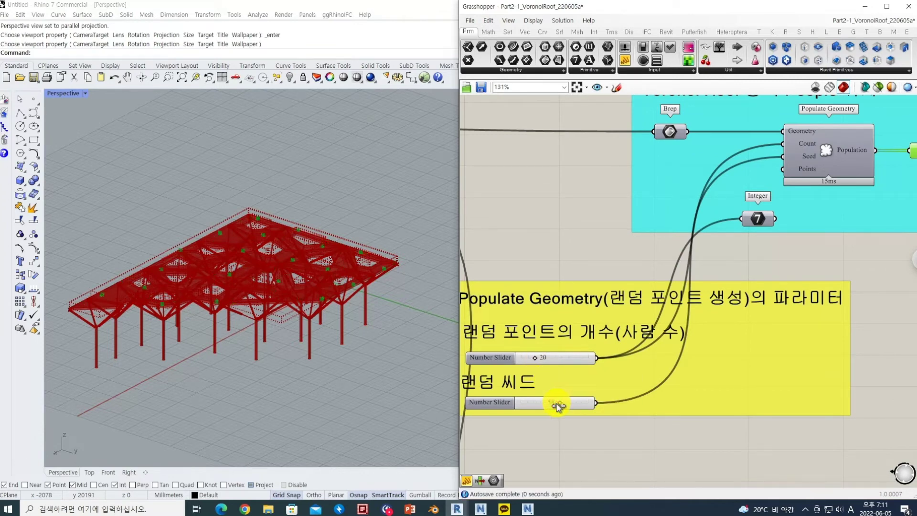
pyautogui.scroll(-6, 565, 405)
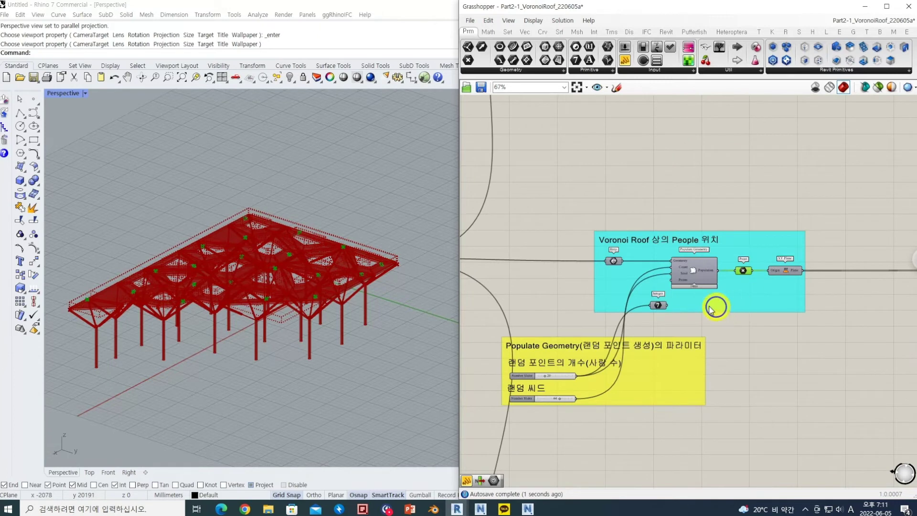
# Examine how the Longest List component, set to Wrap, matches the people types to the planes.
pyautogui.scroll(2, 715, 307)
pyautogui.scroll(-2, 680, 317)
pyautogui.scroll(3, 679, 316)
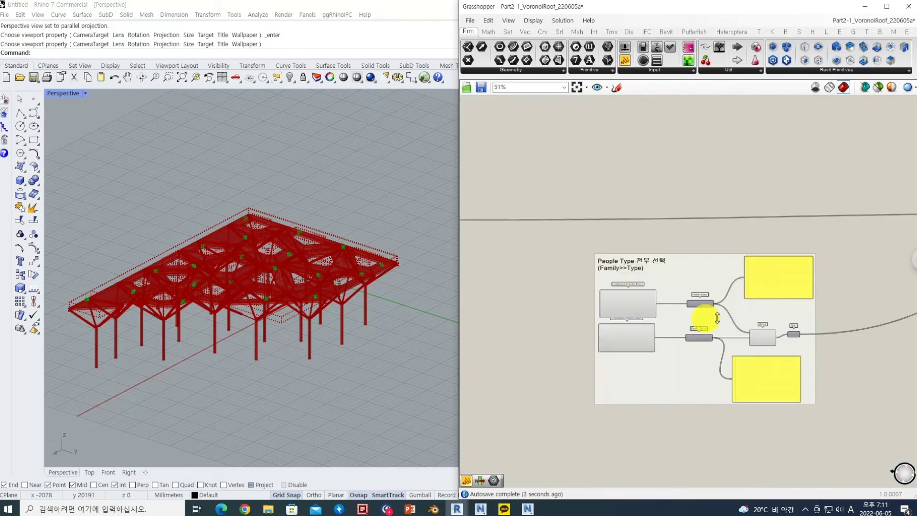
pyautogui.moveTo(712, 313); pyautogui.dragTo(587, 327, button='right')
pyautogui.moveTo(723, 321); pyautogui.dragTo(623, 331, button='right')
pyautogui.moveTo(745, 297); pyautogui.dragTo(577, 328, button='right')
pyautogui.scroll(8, 704, 285)
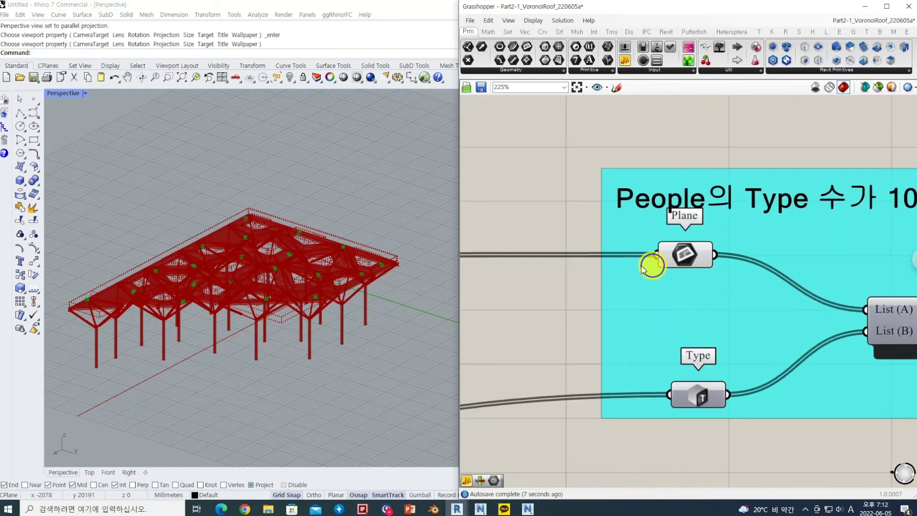
pyautogui.moveTo(652, 264); pyautogui.dragTo(576, 292, button='right')
pyautogui.scroll(-3, 573, 291)
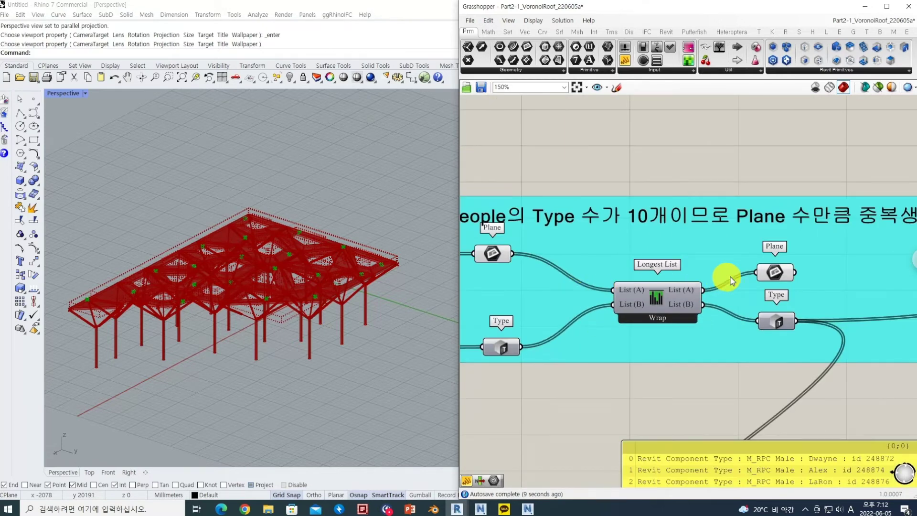
# Connect the Longest List's output Plane parameter to the Plane input of the (5) Add Component (Location) people group.
pyautogui.moveTo(759, 268); pyautogui.dragTo(651, 248, button='right')
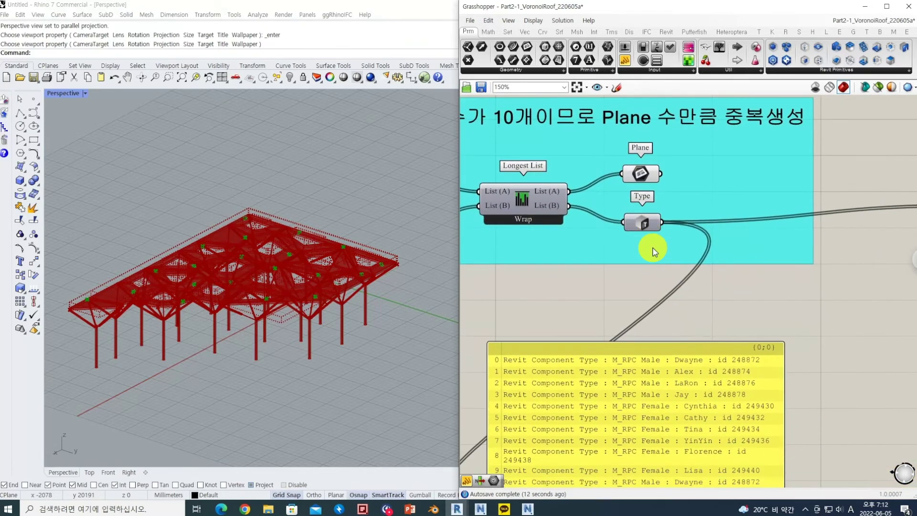
pyautogui.moveTo(547, 227); pyautogui.dragTo(557, 352, button='right')
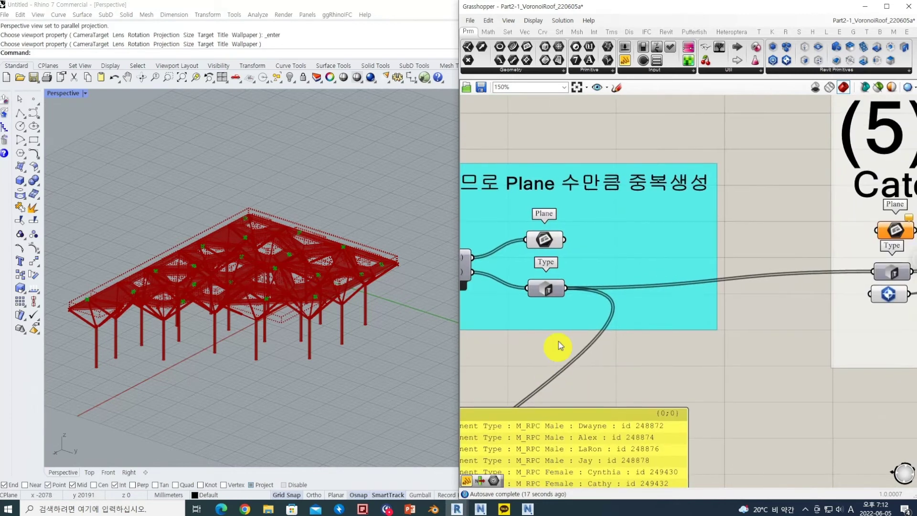
pyautogui.moveTo(564, 272); pyautogui.dragTo(535, 254, button='right')
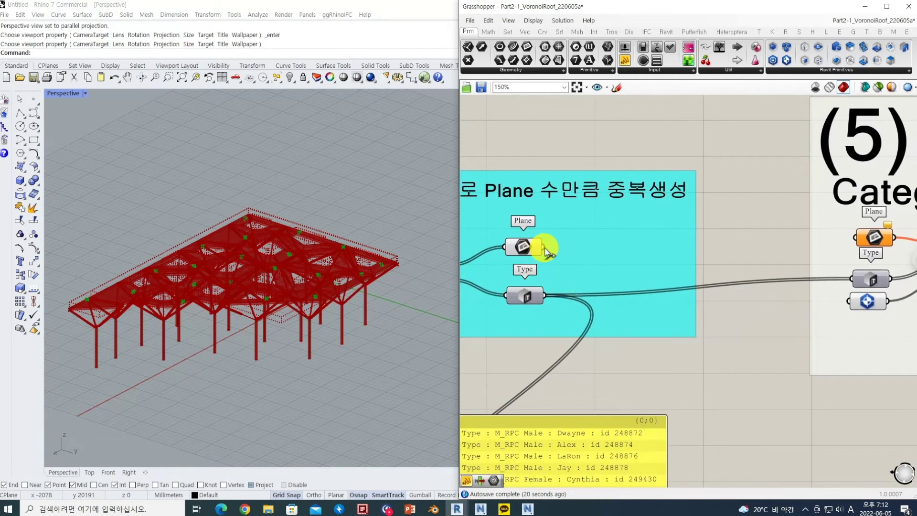
pyautogui.moveTo(544, 247); pyautogui.dragTo(545, 248)
pyautogui.scroll(-4, 670, 311)
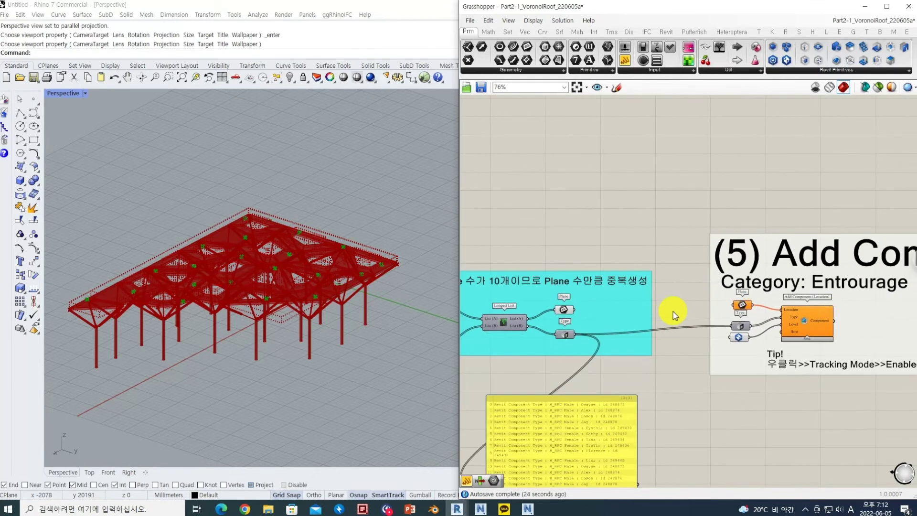
pyautogui.moveTo(579, 312); pyautogui.dragTo(733, 307)
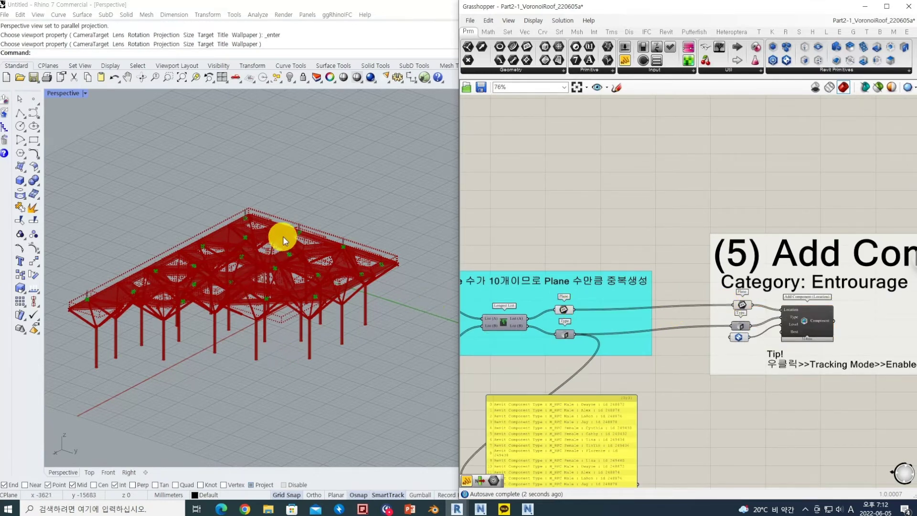
# Inspect the placed people in the Rhino preview, then switch to Revit and examine them around the Voronoi roof openings and railings.
pyautogui.scroll(8, 283, 241)
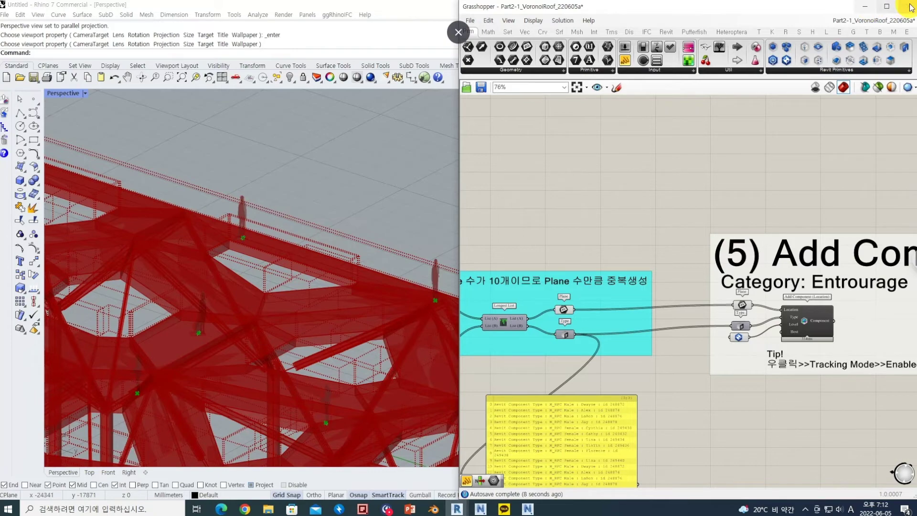
pyautogui.click(869, 9)
pyautogui.click(864, 6)
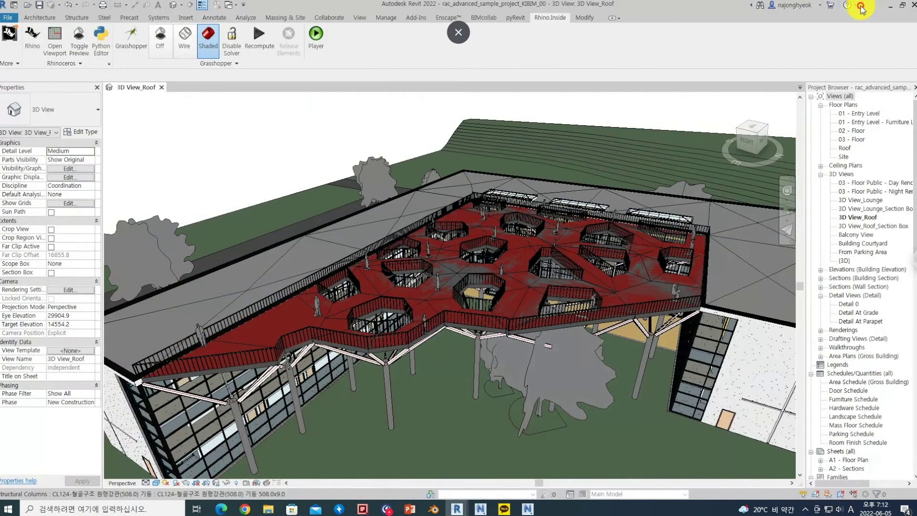
pyautogui.scroll(3, 399, 297)
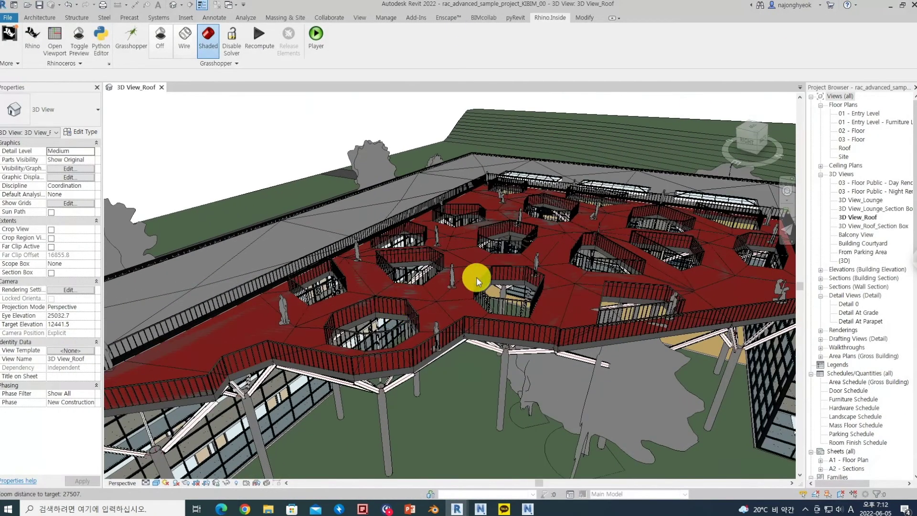
pyautogui.scroll(2, 443, 322)
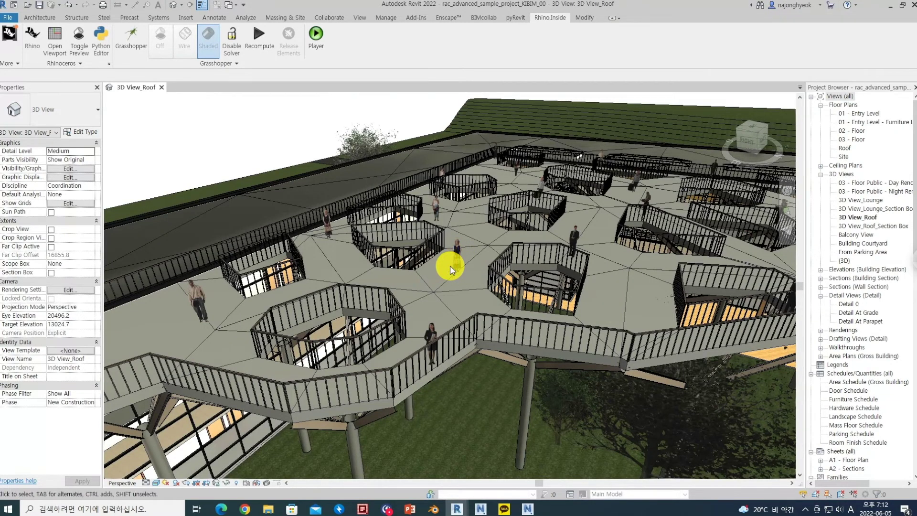
pyautogui.scroll(5, 430, 299)
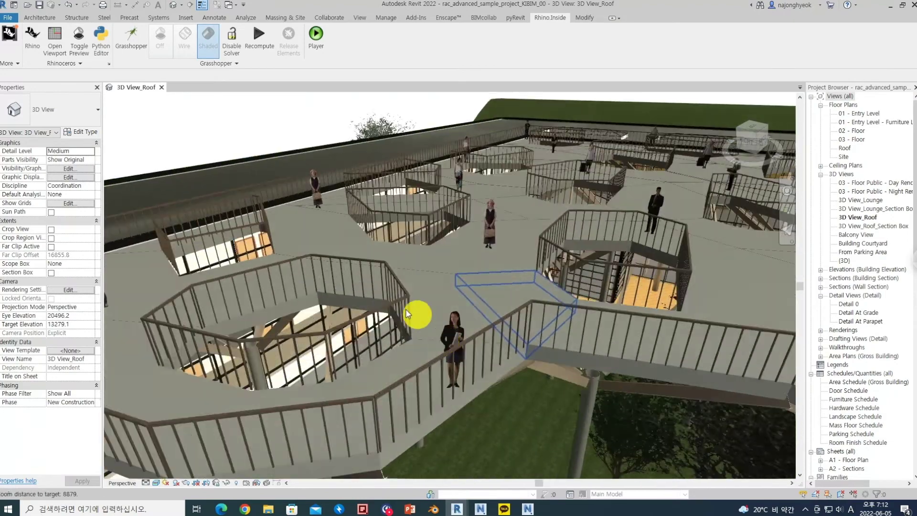
pyautogui.keyDown('shift'); pyautogui.moveTo(407, 312); pyautogui.dragTo(535, 200, button='middle'); pyautogui.keyUp('shift')
pyautogui.scroll(-2, 481, 293)
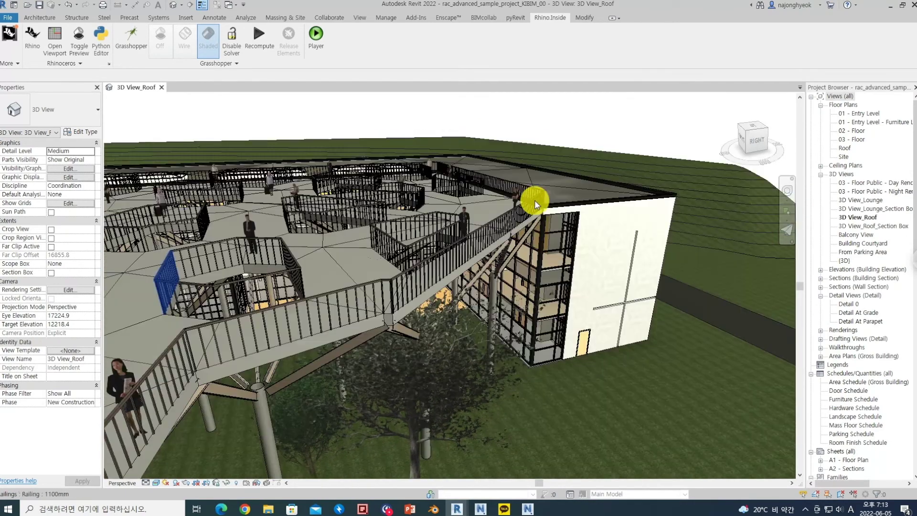
pyautogui.scroll(3, 420, 232)
pyautogui.keyDown('shift'); pyautogui.moveTo(420, 231); pyautogui.dragTo(203, 289, button='middle'); pyautogui.keyUp('shift')
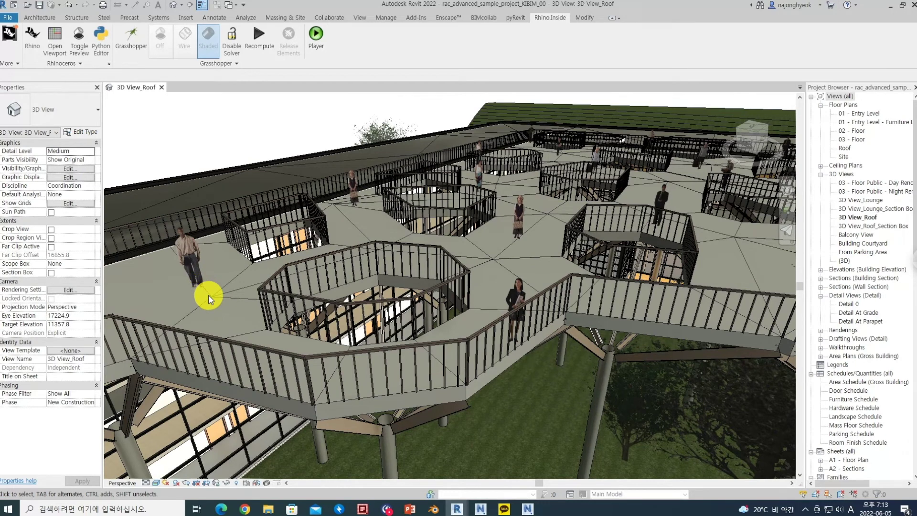
pyautogui.scroll(-3, 317, 307)
pyautogui.scroll(4, 410, 204)
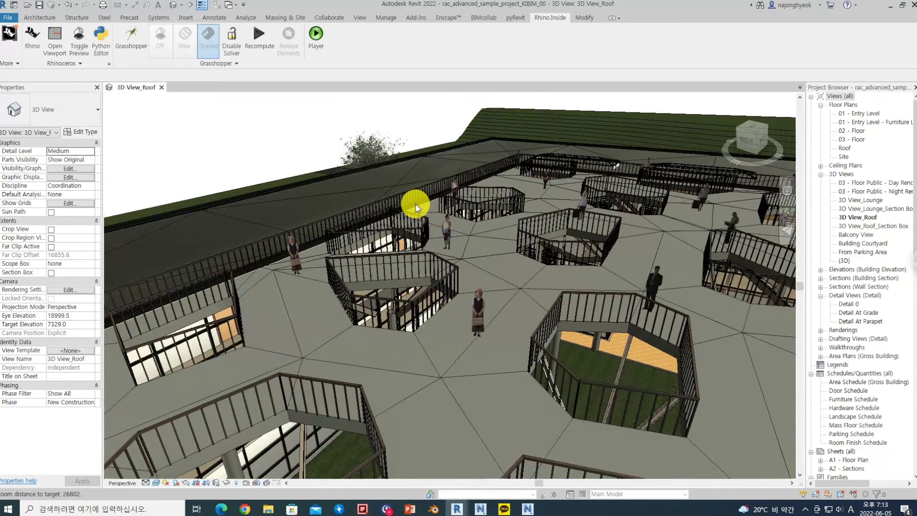
pyautogui.scroll(-2, 416, 243)
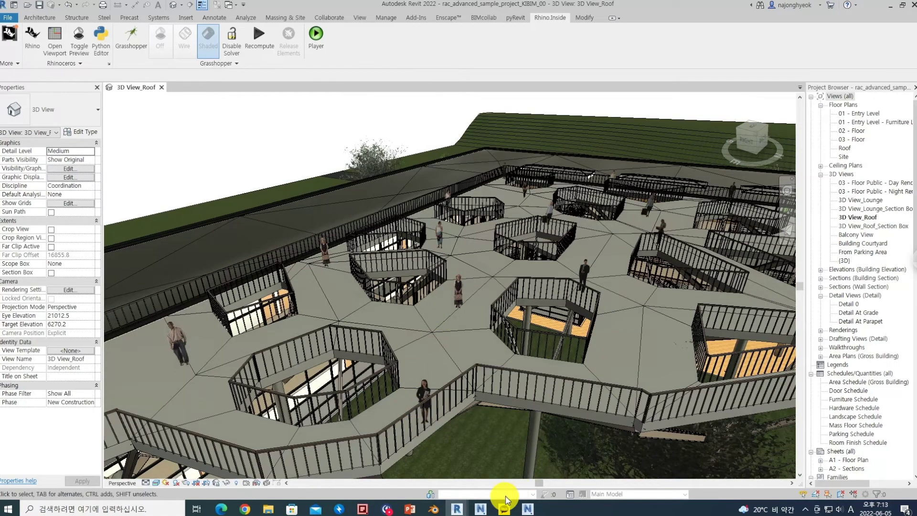
# Switch back to Rhino and Grasshopper and review the overall layout of the (6) Add Component (Location) couch section and its source groups.
pyautogui.moveTo(455, 513)
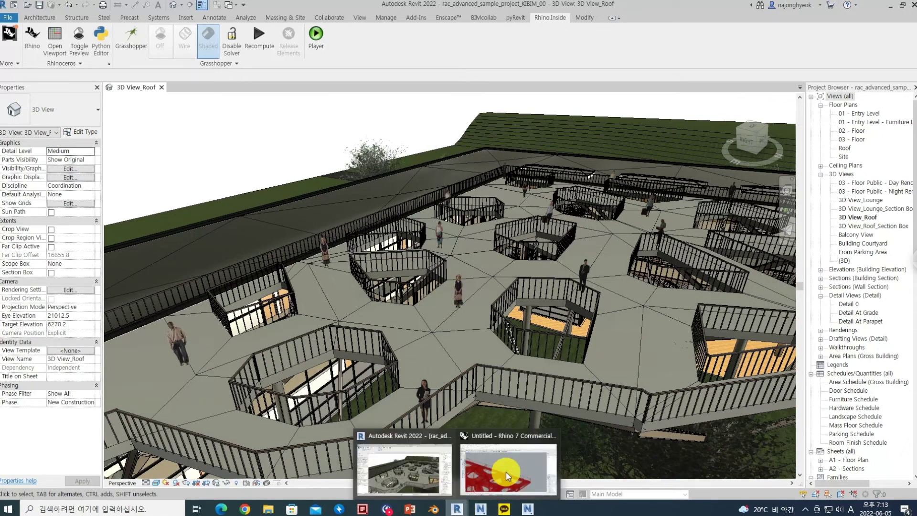
pyautogui.click(501, 473)
pyautogui.scroll(-10, 315, 316)
pyautogui.scroll(5, 266, 376)
pyautogui.scroll(-3, 607, 307)
pyautogui.moveTo(646, 410); pyautogui.dragTo(649, 299, button='right')
pyautogui.scroll(-3, 649, 298)
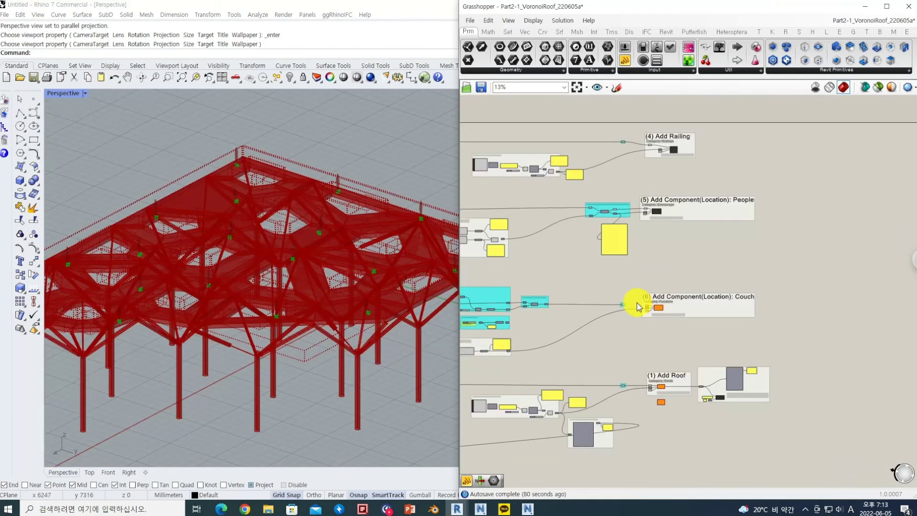
pyautogui.scroll(2, 636, 301)
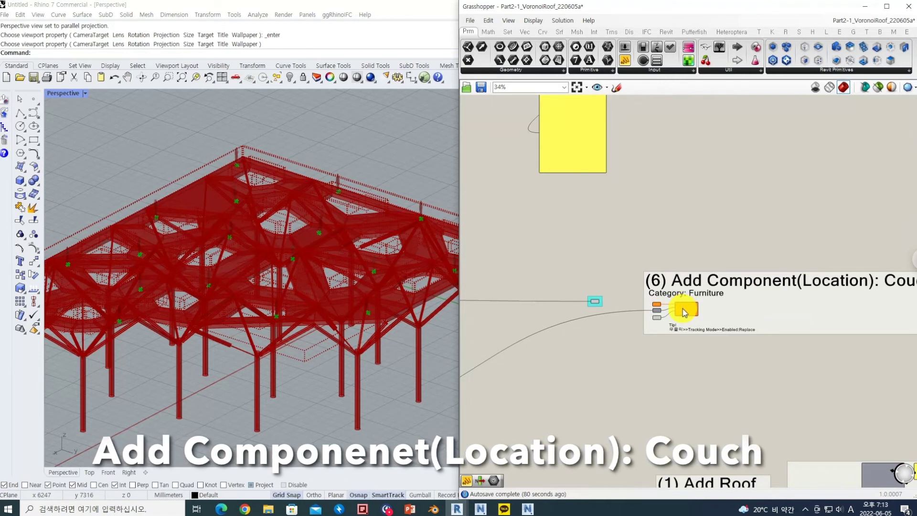
pyautogui.moveTo(579, 263); pyautogui.dragTo(592, 330, button='right')
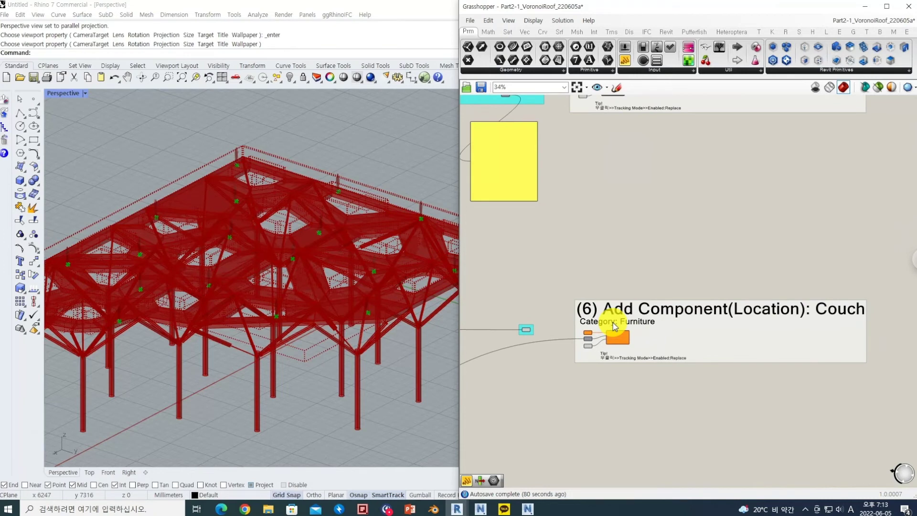
pyautogui.scroll(2, 615, 326)
pyautogui.moveTo(758, 320); pyautogui.dragTo(717, 323, button='right')
pyautogui.scroll(-4, 641, 321)
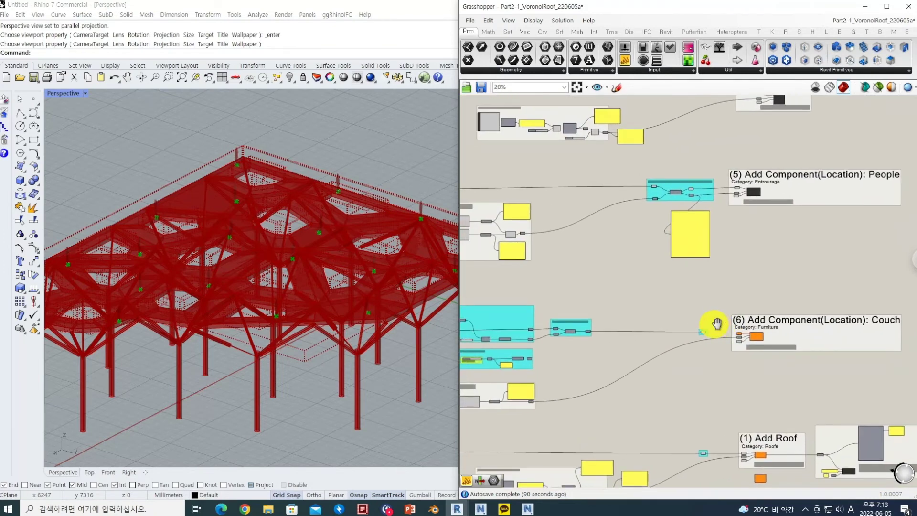
pyautogui.moveTo(575, 341); pyautogui.dragTo(673, 336, button='right')
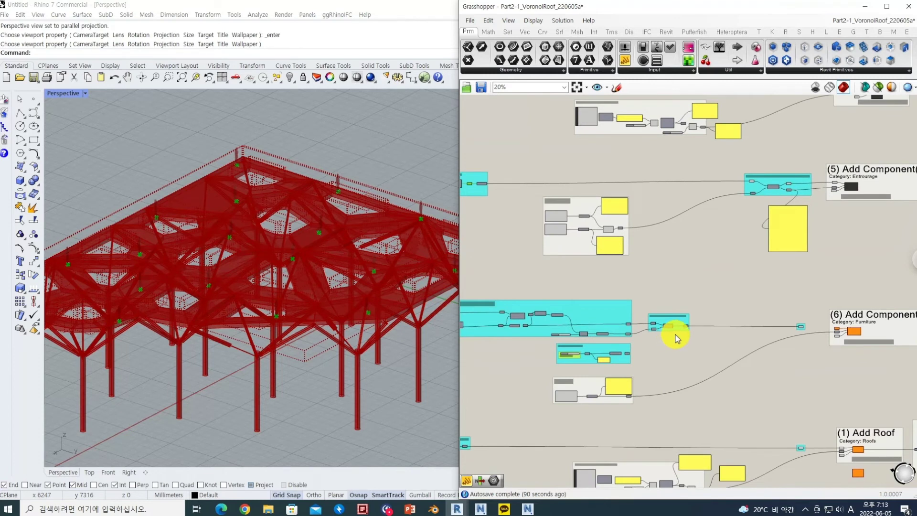
pyautogui.moveTo(761, 329); pyautogui.dragTo(695, 337, button='right')
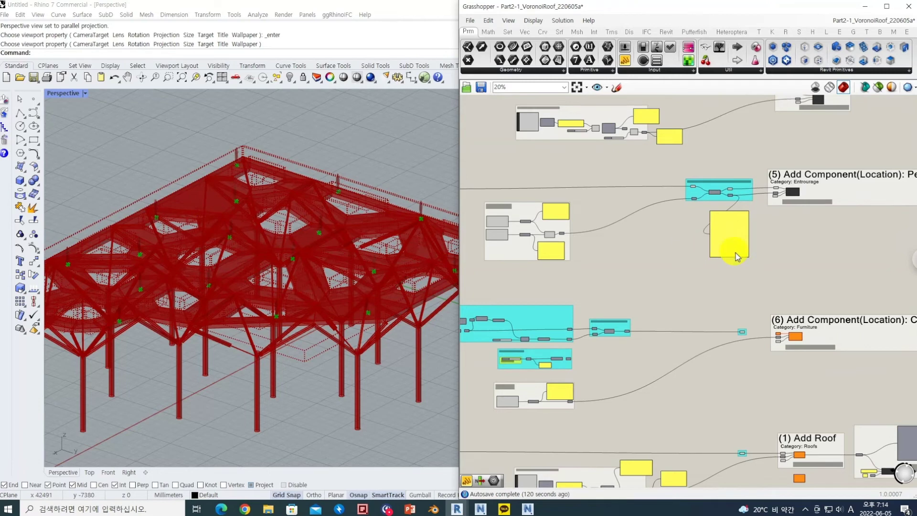
pyautogui.moveTo(607, 375); pyautogui.dragTo(662, 371, button='right')
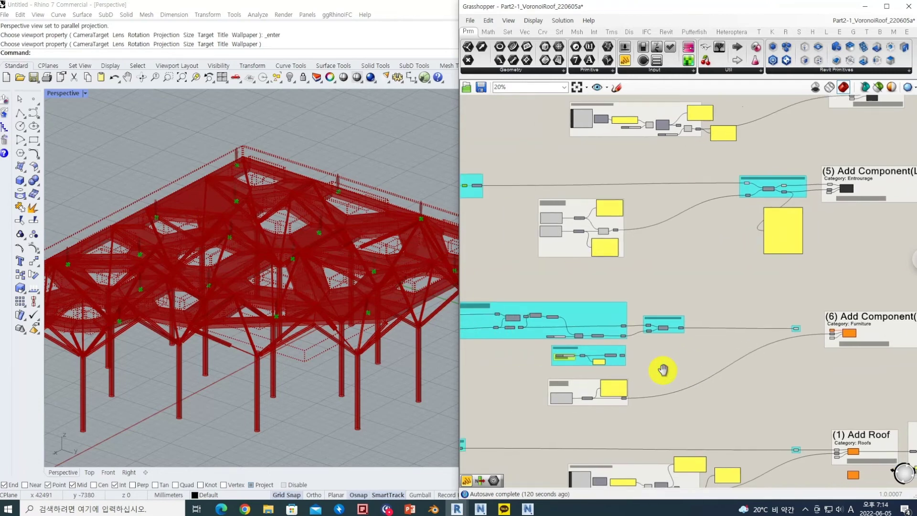
# Examine how the couch angles toward the Voronoi roof's centre are calculated and passed with the planes into Rotate Plane.
pyautogui.scroll(5, 570, 327)
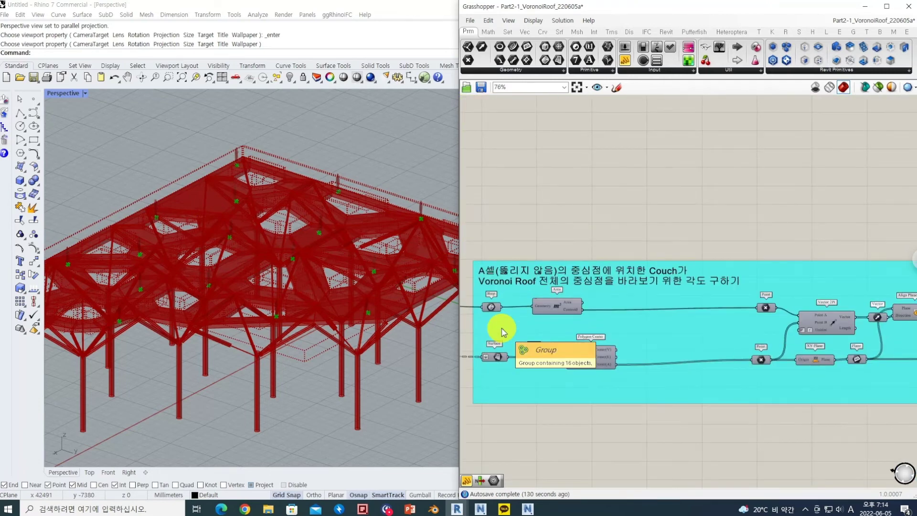
pyautogui.moveTo(625, 327); pyautogui.dragTo(621, 325, button='right')
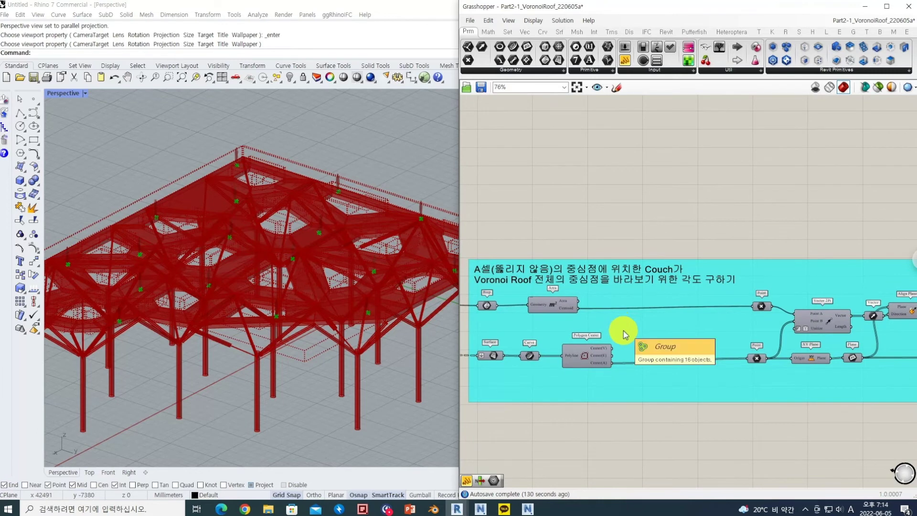
pyautogui.moveTo(623, 328); pyautogui.dragTo(616, 323, button='right')
pyautogui.scroll(-2, 625, 311)
pyautogui.moveTo(705, 311); pyautogui.dragTo(613, 313, button='right')
pyautogui.moveTo(743, 311); pyautogui.dragTo(614, 311, button='right')
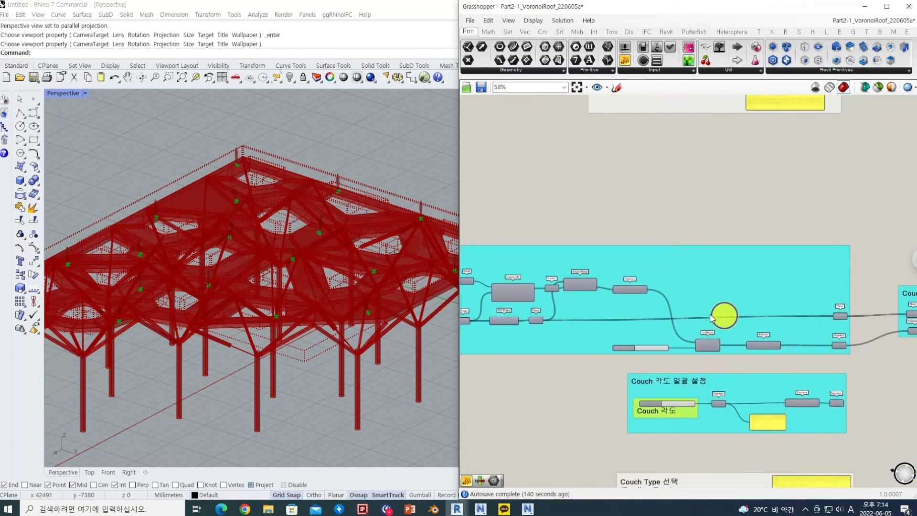
pyautogui.moveTo(727, 317); pyautogui.dragTo(619, 313, button='right')
pyautogui.moveTo(738, 313); pyautogui.dragTo(708, 315, button='right')
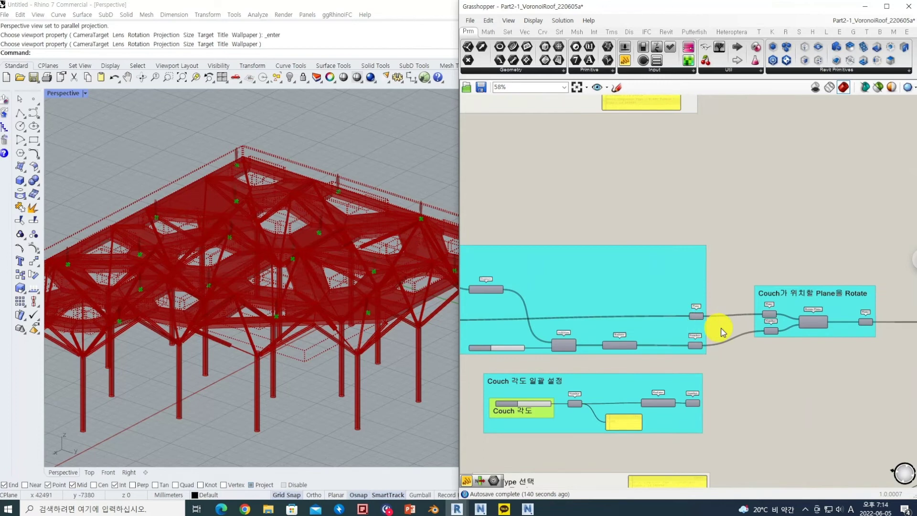
pyautogui.moveTo(775, 337); pyautogui.dragTo(692, 340, button='right')
pyautogui.scroll(2, 700, 336)
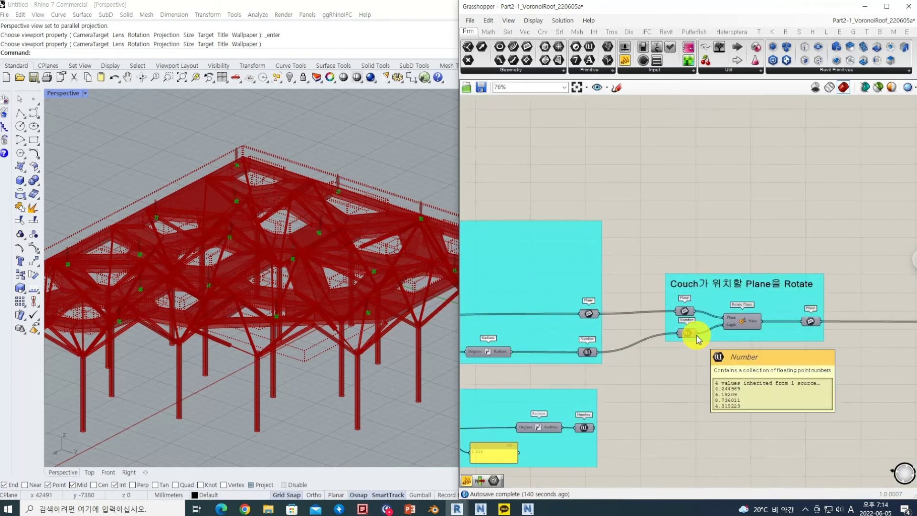
pyautogui.scroll(1, 772, 333)
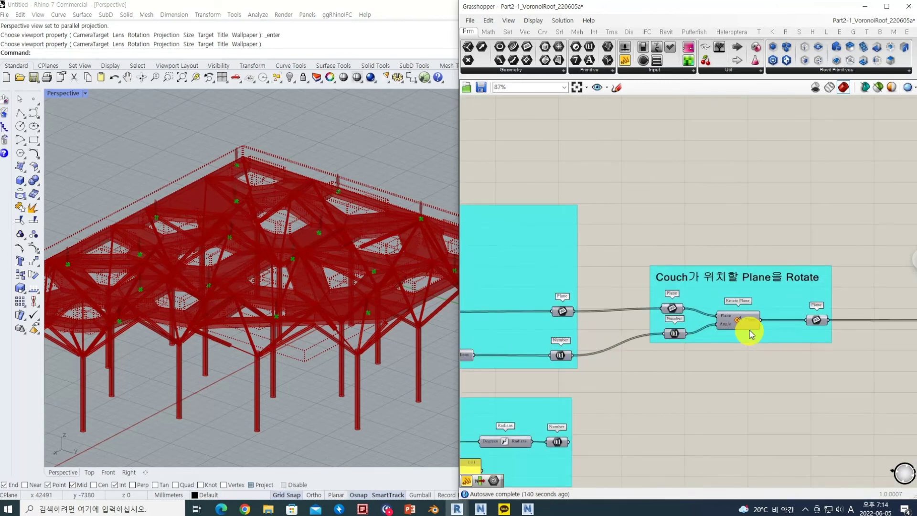
pyautogui.moveTo(819, 321); pyautogui.dragTo(676, 335, button='right')
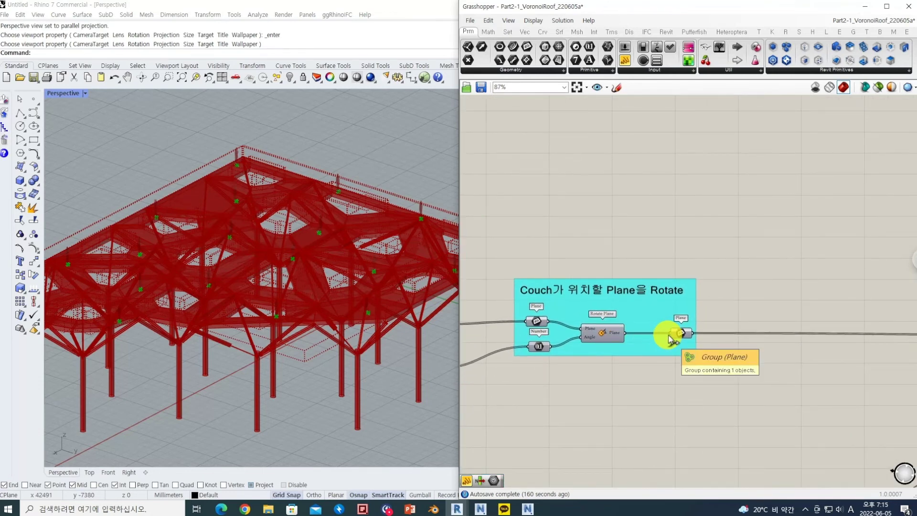
# Review the uniform couch angle group and how the Component Families Picker and Family Types supply the couch type.
pyautogui.scroll(-4, 670, 339)
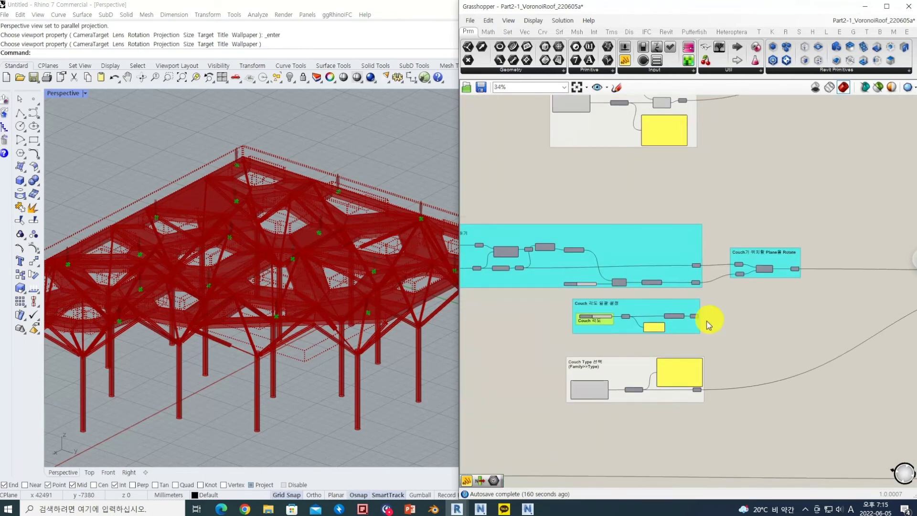
pyautogui.scroll(4, 574, 404)
pyautogui.scroll(2, 605, 369)
pyautogui.scroll(2, 616, 360)
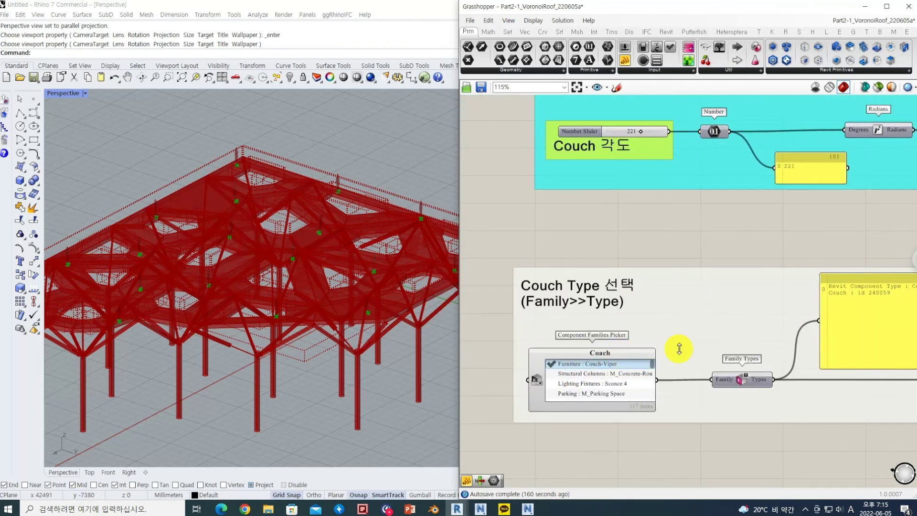
pyautogui.moveTo(631, 349); pyautogui.dragTo(614, 356, button='right')
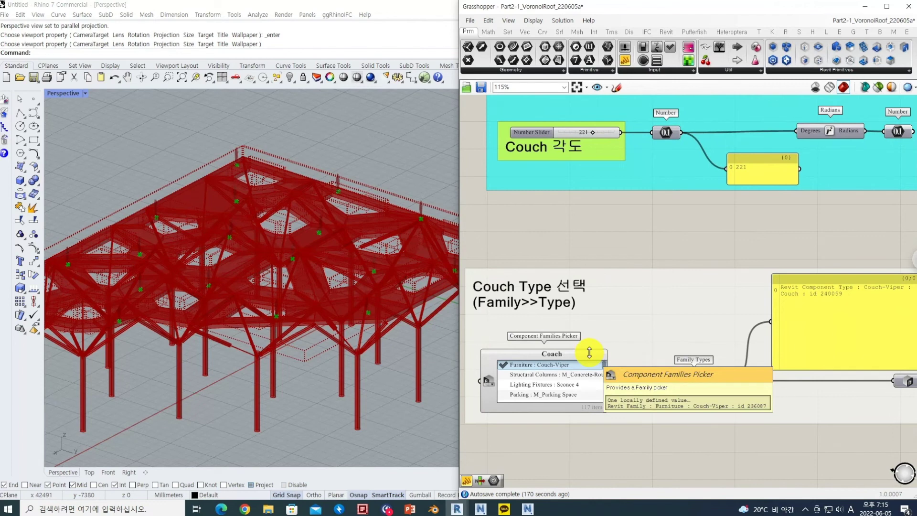
pyautogui.moveTo(838, 329); pyautogui.dragTo(586, 367, button='right')
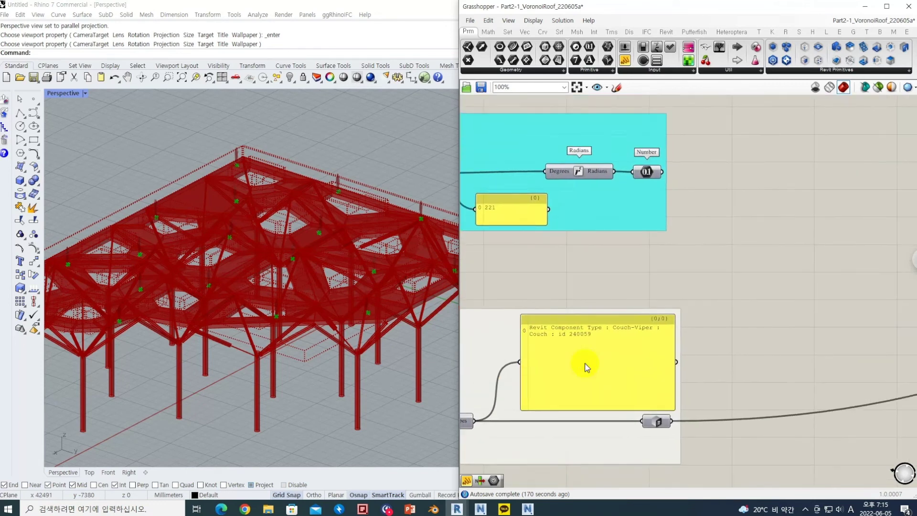
# Connect the rotated Plane parameter to the Plane input of the (6) Add Component (Location) couch group in the Furniture category.
pyautogui.scroll(-6, 585, 367)
pyautogui.moveTo(771, 301); pyautogui.dragTo(621, 302, button='right')
pyautogui.scroll(8, 640, 323)
pyautogui.scroll(-2, 609, 306)
pyautogui.moveTo(597, 308); pyautogui.dragTo(796, 316)
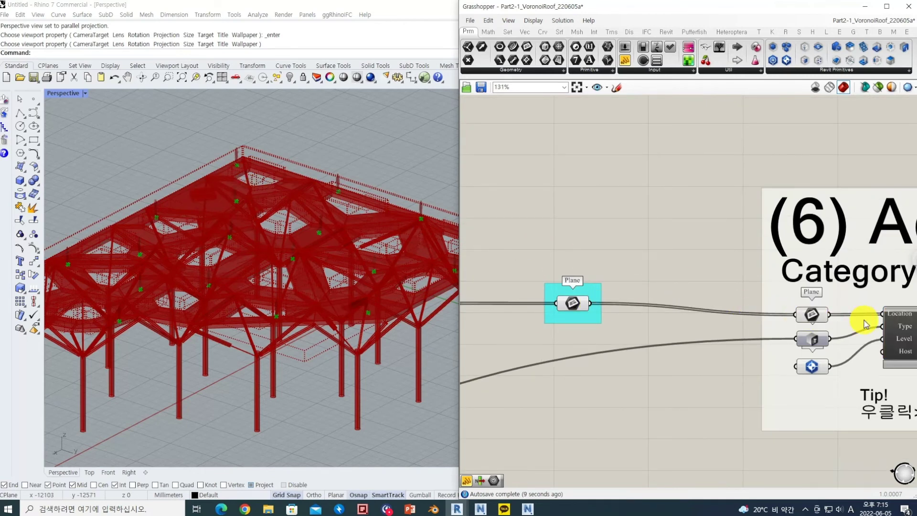
pyautogui.moveTo(865, 324); pyautogui.dragTo(702, 319, button='right')
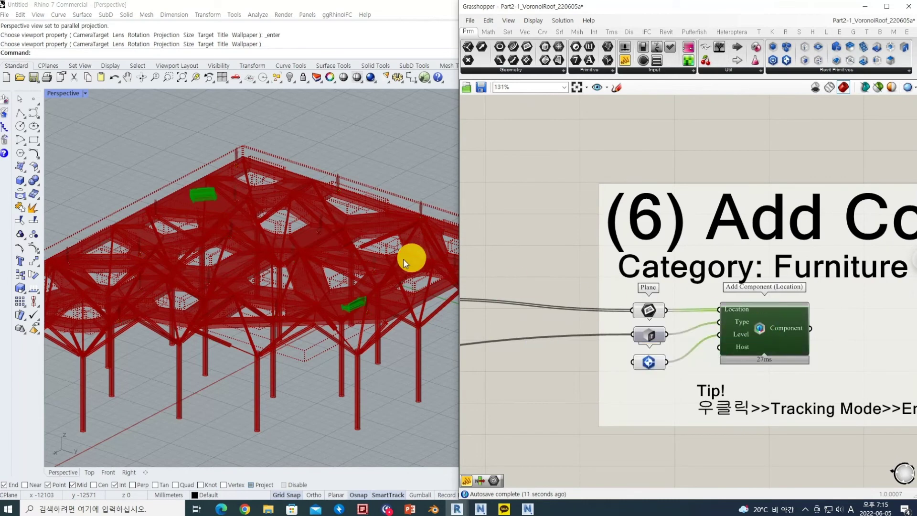
# Examine the placed couches in Rhino's perspective and top views to compare their orientation toward the Voronoi roof's centre.
pyautogui.scroll(-3, 309, 288)
pyautogui.scroll(2, 275, 287)
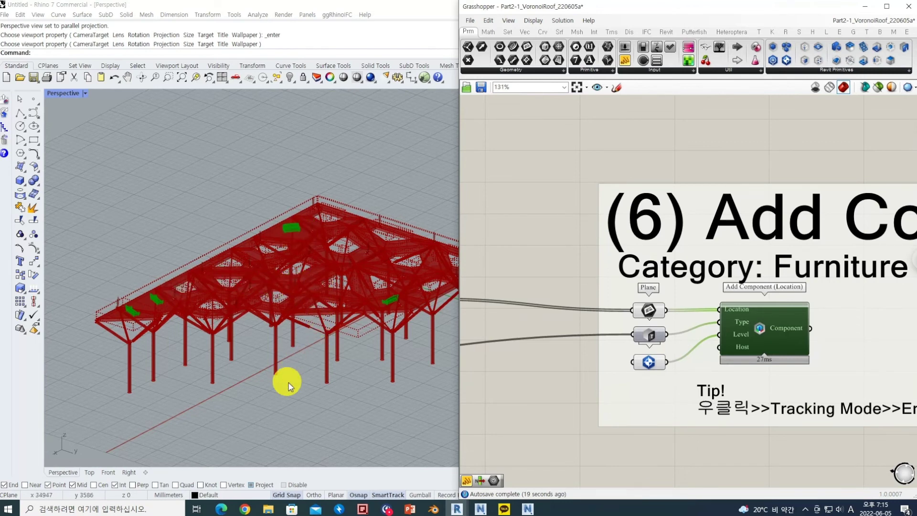
pyautogui.hotkey('ctrl', 'F1')
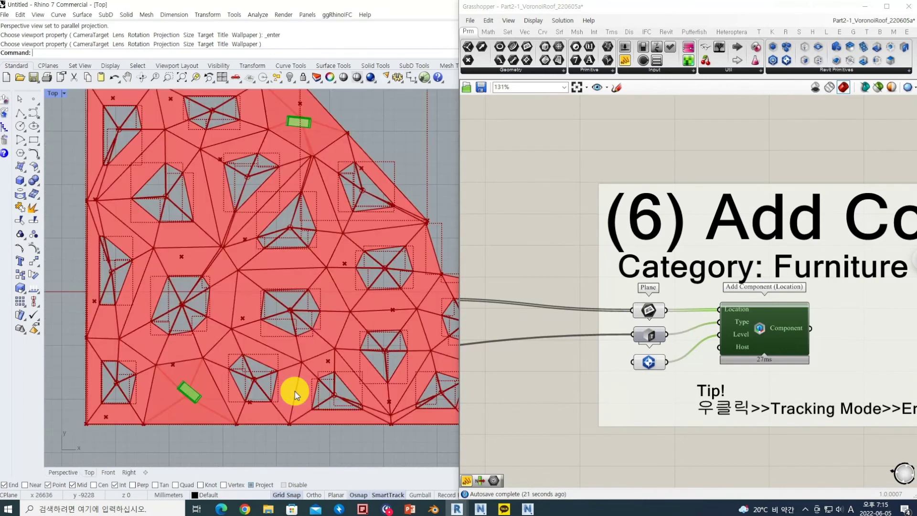
pyautogui.scroll(-5, 242, 320)
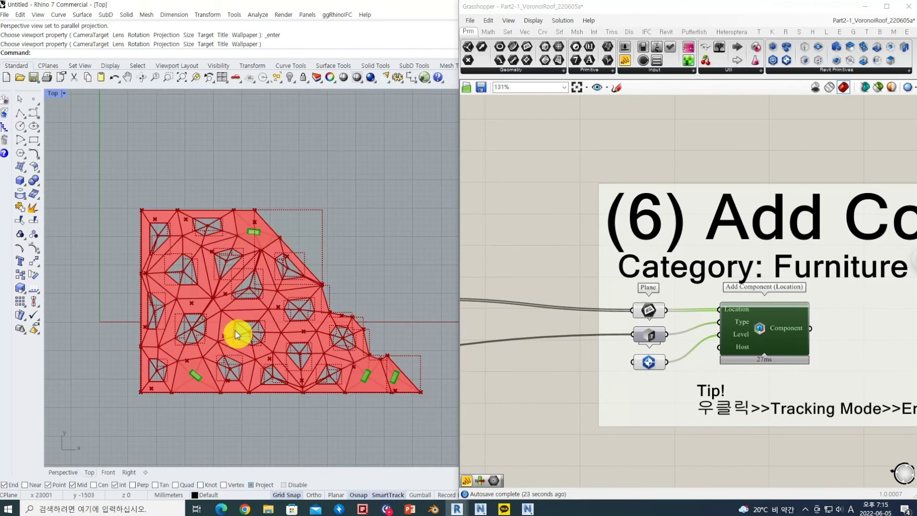
pyautogui.scroll(3, 203, 329)
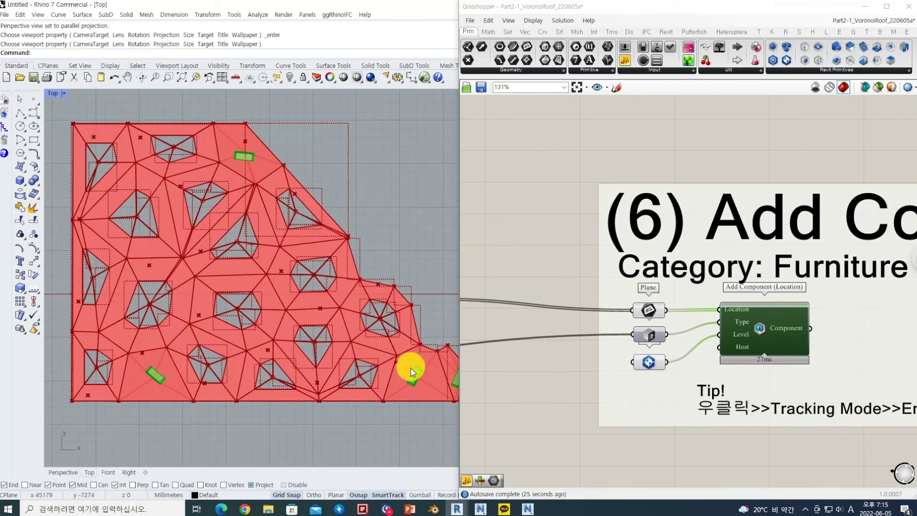
pyautogui.moveTo(356, 345); pyautogui.dragTo(303, 319, button='right')
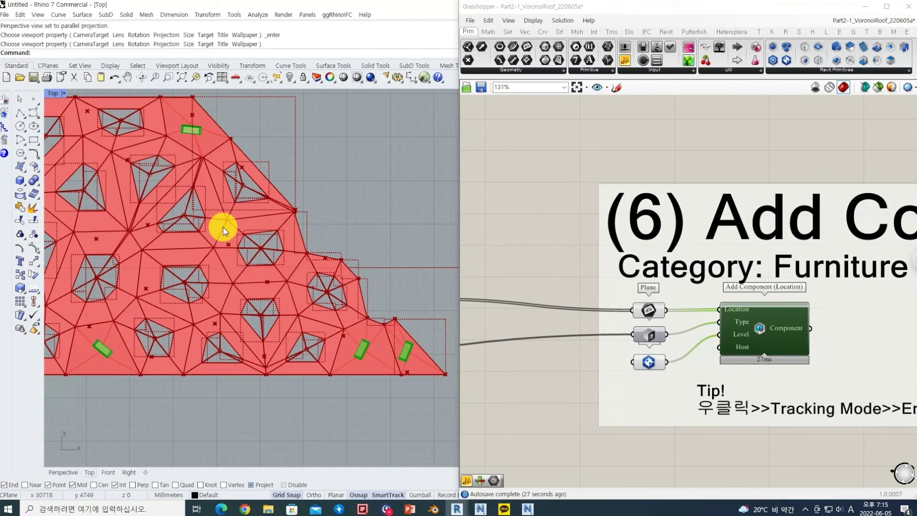
# Switch to Revit and inspect the couches on the roof in 3D View_Roof and the Roof floor plan.
pyautogui.click(865, 6)
pyautogui.click(863, 5)
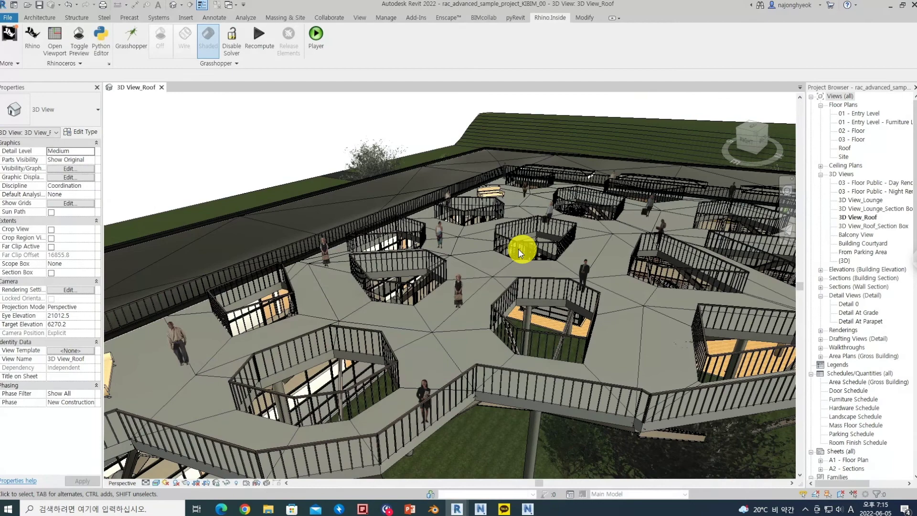
pyautogui.scroll(-3, 252, 352)
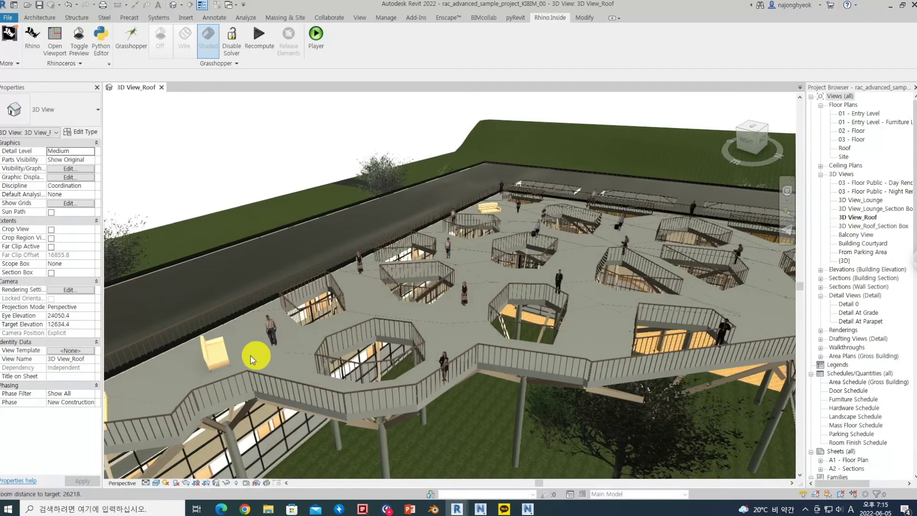
pyautogui.scroll(-2, 254, 348)
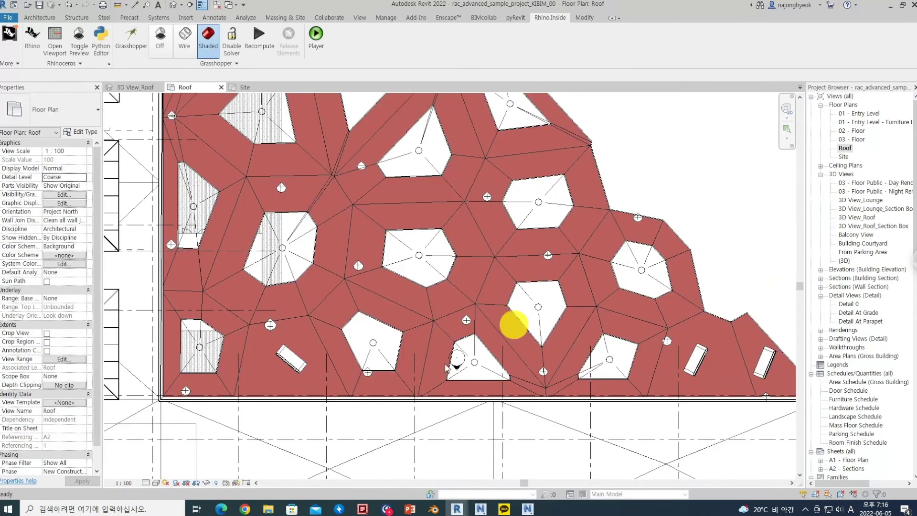
pyautogui.scroll(-3, 422, 374)
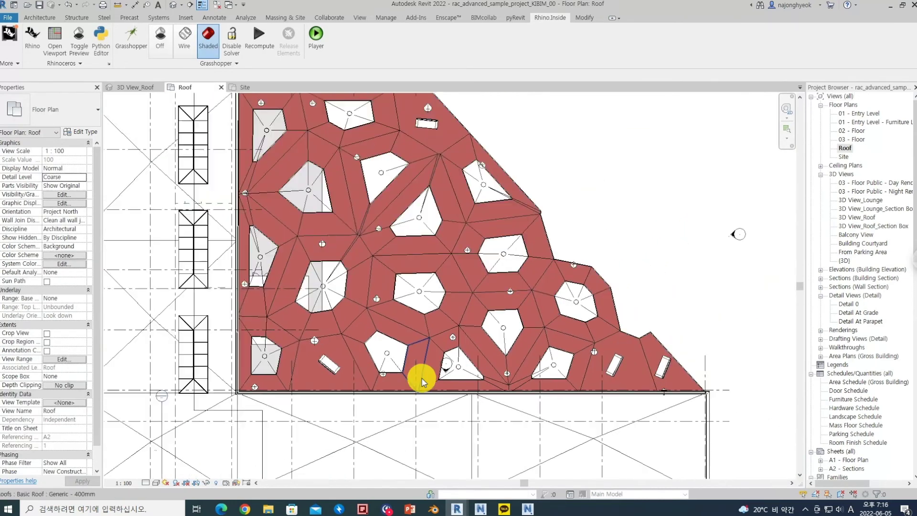
pyautogui.scroll(5, 364, 370)
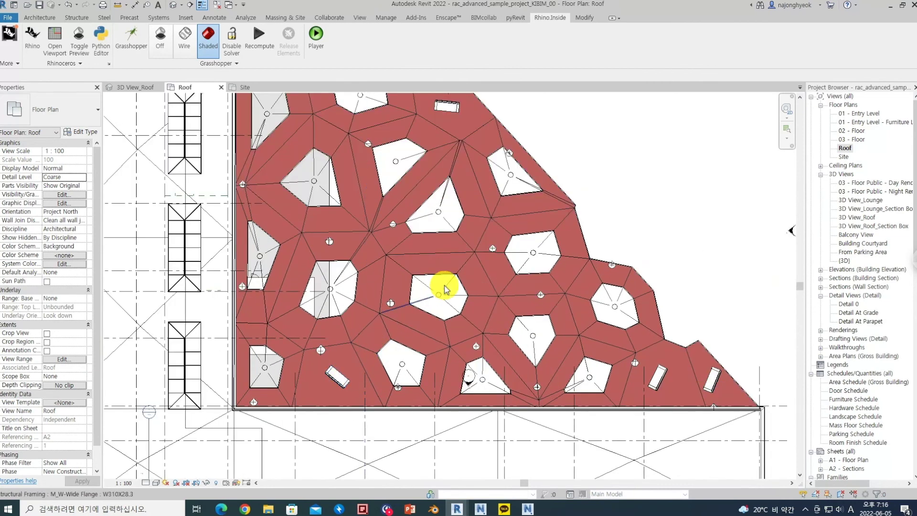
pyautogui.rightClick(455, 270)
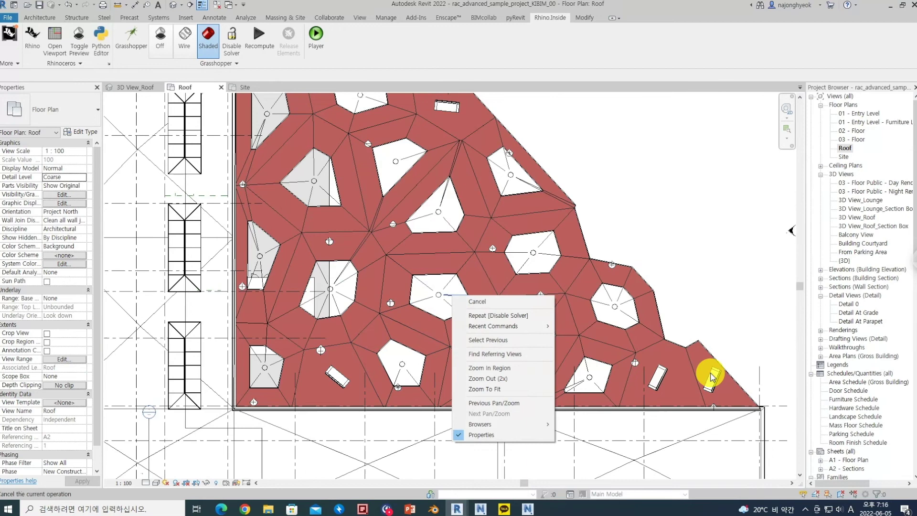
pyautogui.click(713, 307)
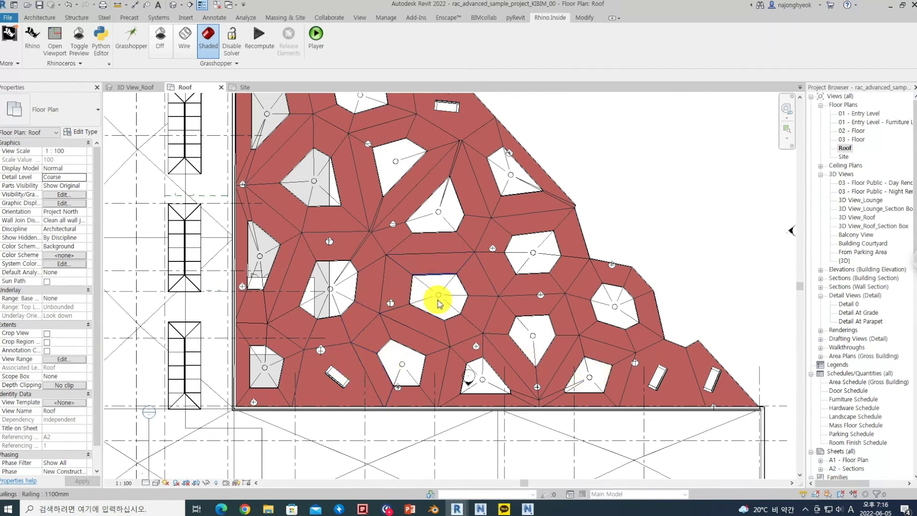
# Switch back to Rhino and Grasshopper and check the level chosen in the Level parameter of the (6) Add Component (Location) group.
pyautogui.click(509, 465)
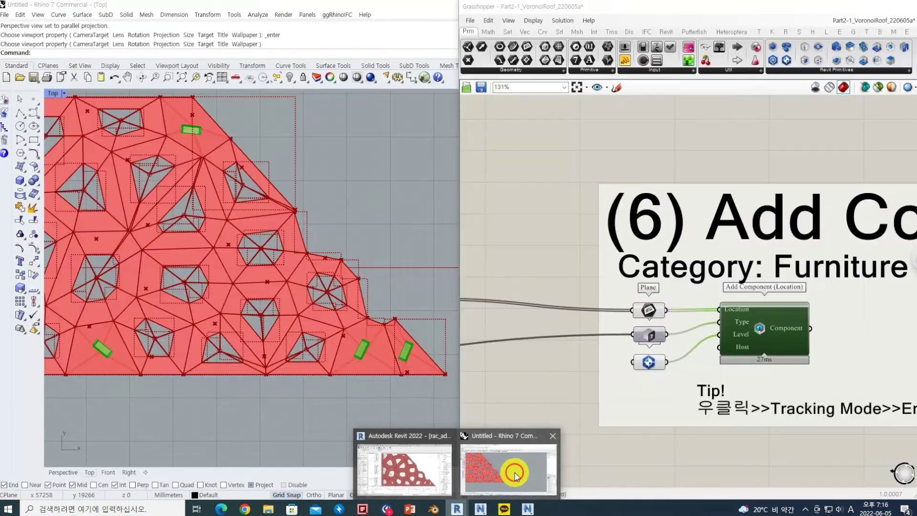
pyautogui.scroll(-5, 669, 282)
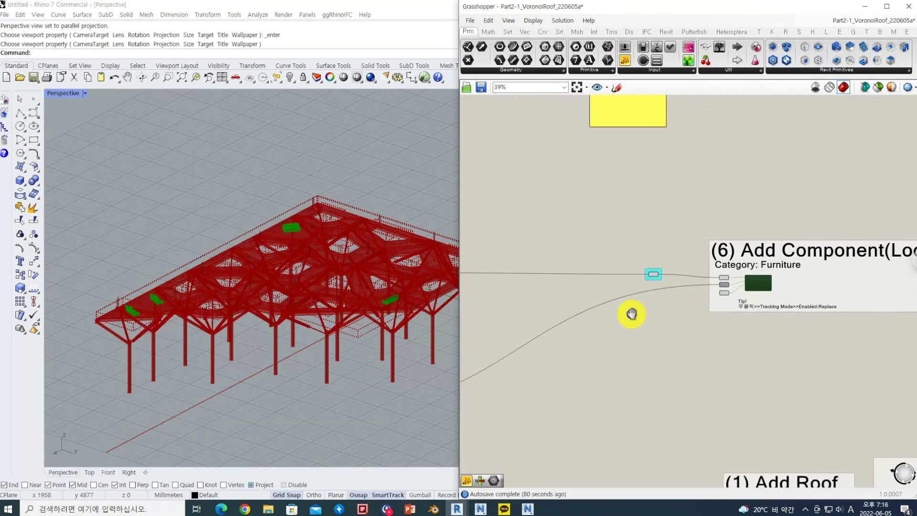
pyautogui.scroll(6, 679, 289)
pyautogui.rightClick(767, 331)
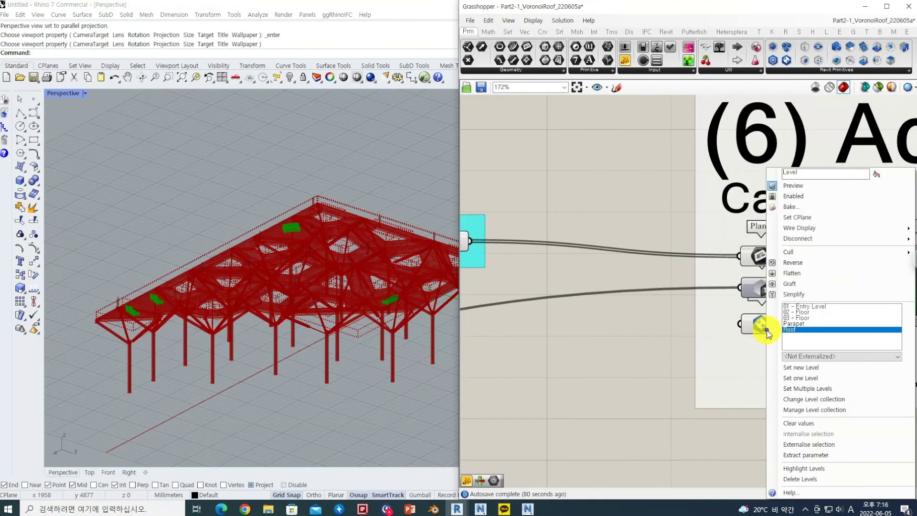
pyautogui.click(645, 370)
pyautogui.scroll(-4, 621, 358)
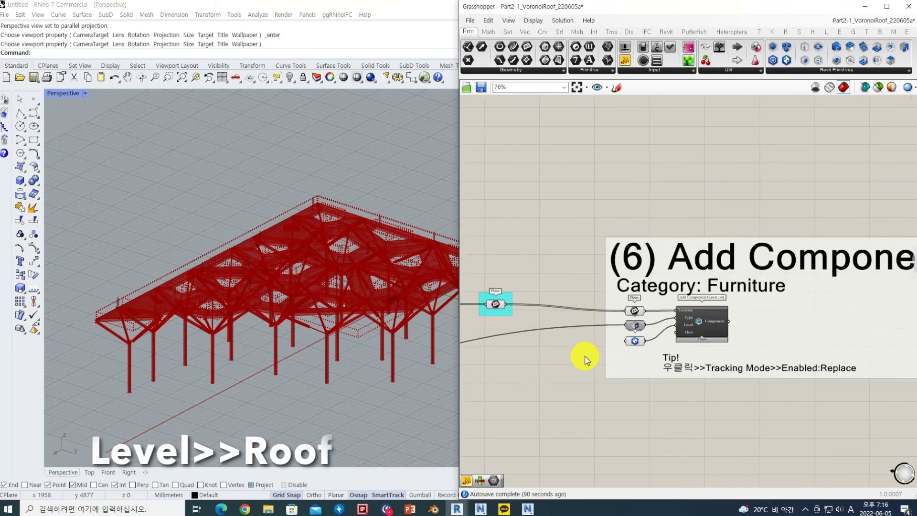
# Examine the Rotate Plane group's inputs and compare the outputs of the centre-facing and uniform couch angle groups.
pyautogui.scroll(-4, 625, 342)
pyautogui.moveTo(596, 365); pyautogui.dragTo(678, 343, button='right')
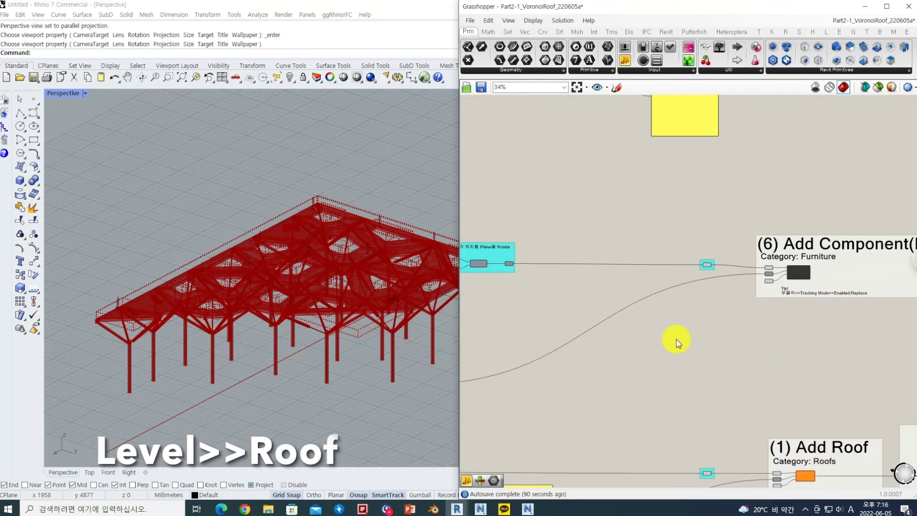
pyautogui.scroll(-2, 673, 346)
pyautogui.scroll(4, 599, 334)
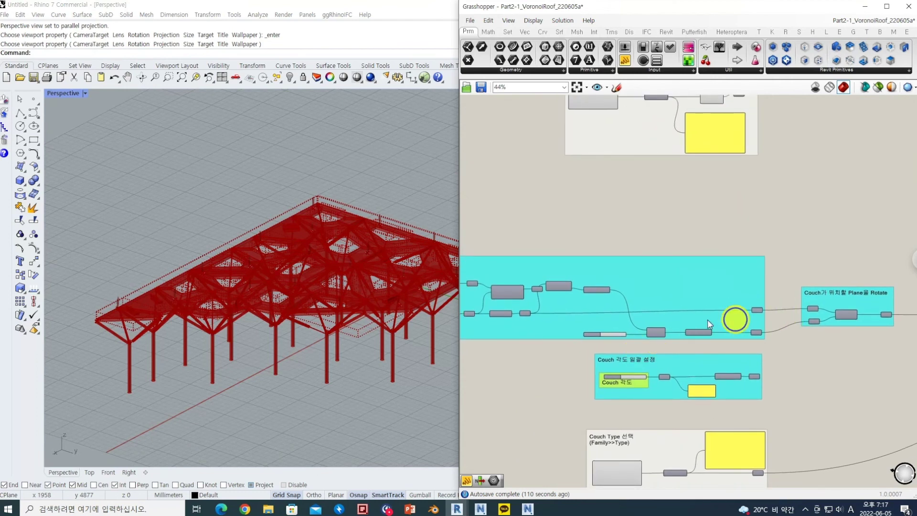
pyautogui.scroll(8, 669, 301)
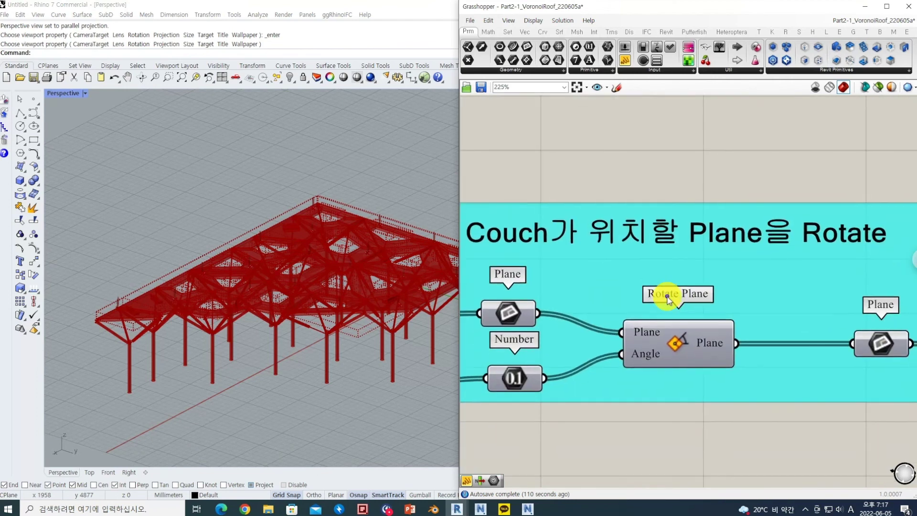
pyautogui.scroll(-3, 667, 299)
pyautogui.moveTo(601, 322); pyautogui.dragTo(659, 322, button='right')
pyautogui.scroll(-2, 623, 353)
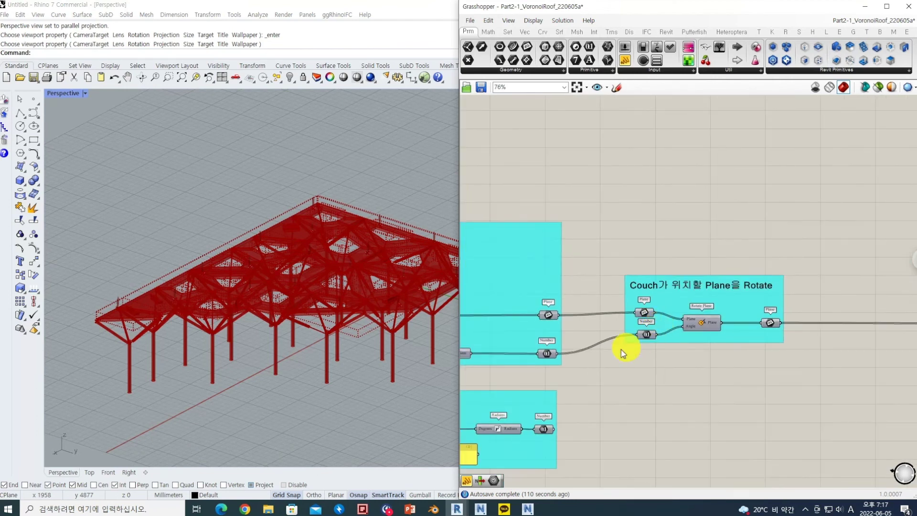
pyautogui.moveTo(623, 353); pyautogui.dragTo(676, 303, button='right')
pyautogui.moveTo(647, 349); pyautogui.dragTo(733, 371, button='right')
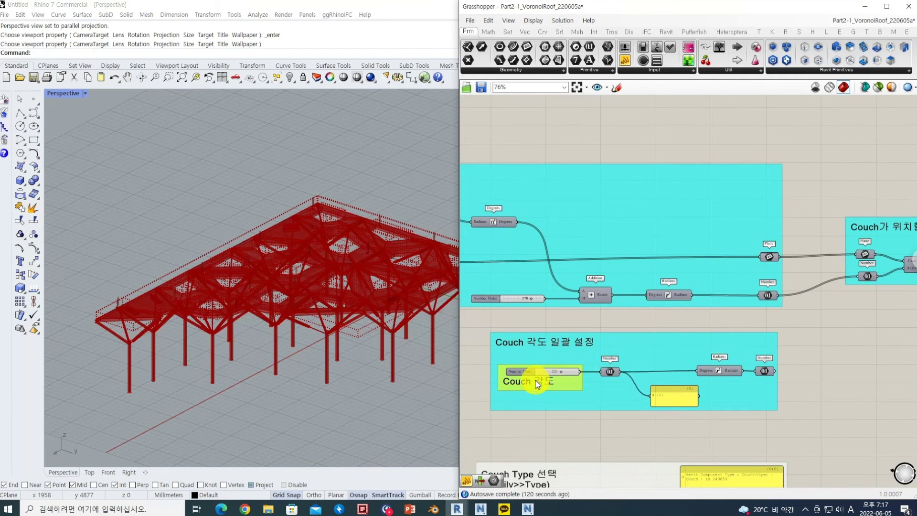
pyautogui.moveTo(790, 354); pyautogui.dragTo(717, 356, button='right')
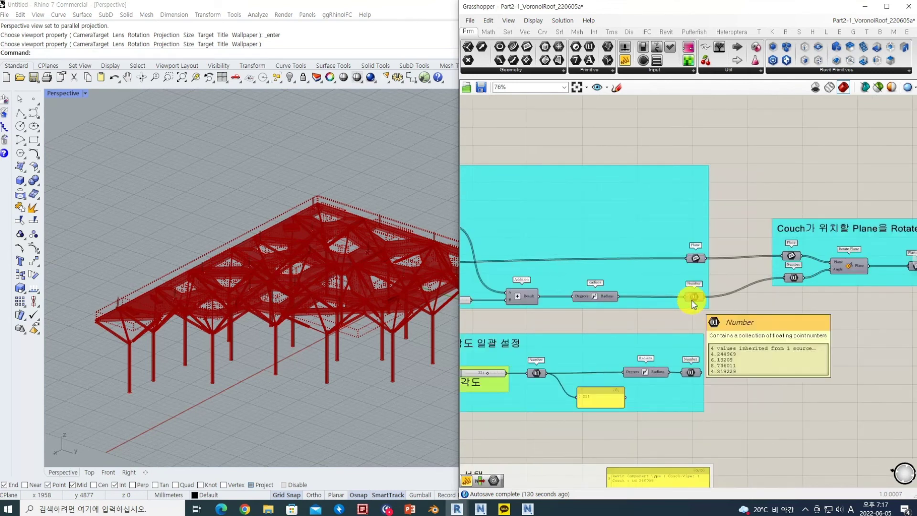
pyautogui.moveTo(695, 304)
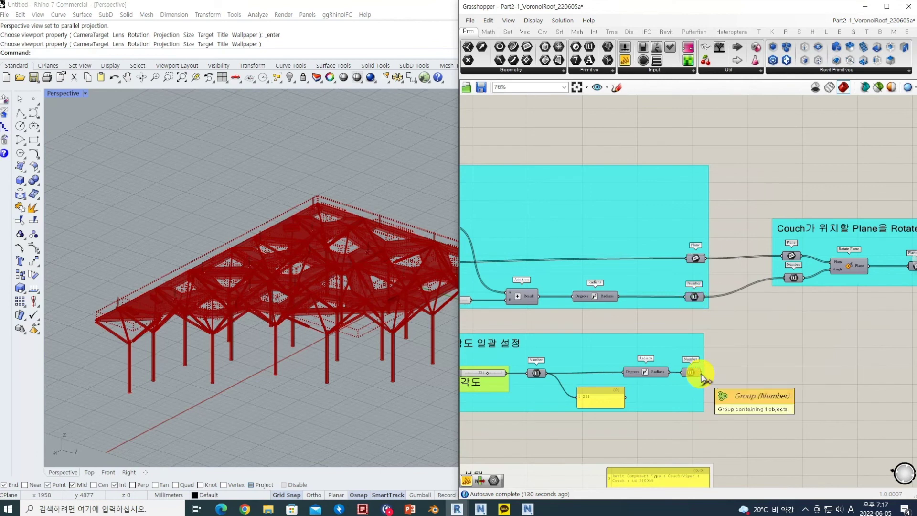
# Show the roof in Rhino's top view and connect the uniform couch angle's Number output to the Rotate Plane group's Number input.
pyautogui.click(365, 399)
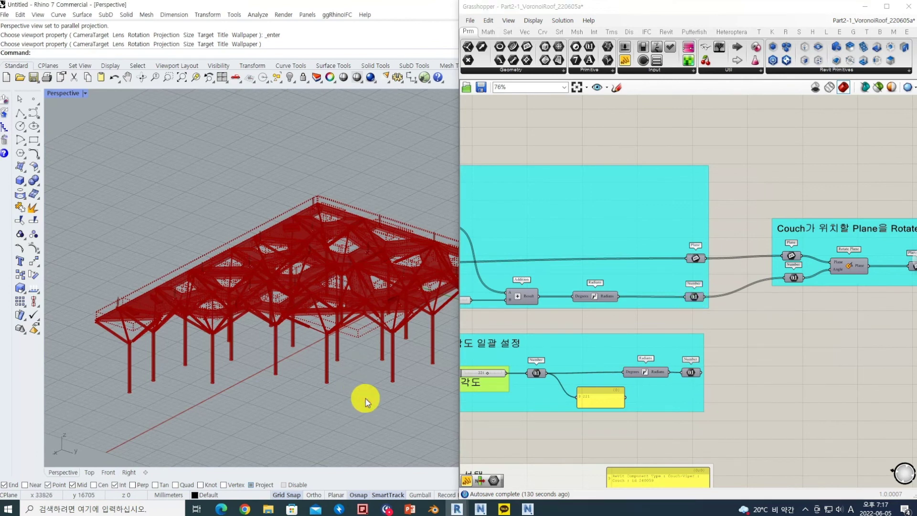
pyautogui.hotkey('ctrl', 'F1')
pyautogui.scroll(6, 316, 291)
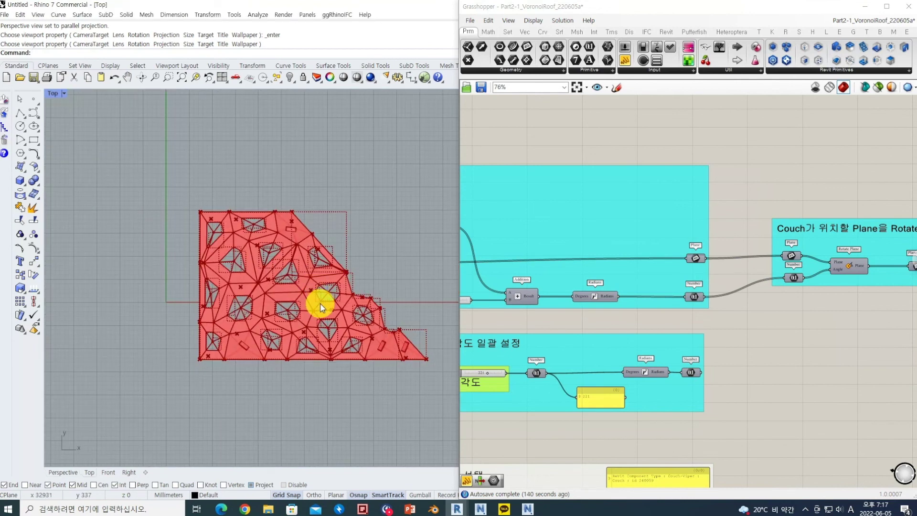
pyautogui.scroll(2, 320, 303)
pyautogui.scroll(2, 328, 334)
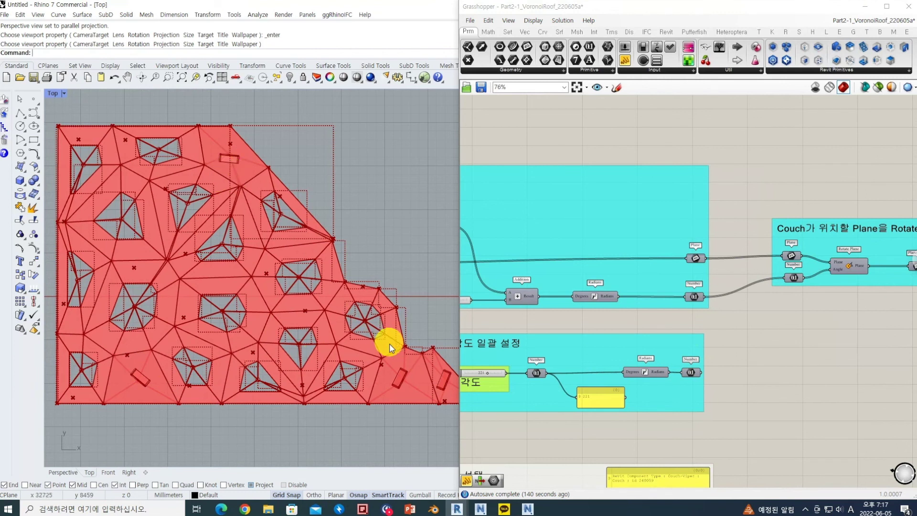
pyautogui.moveTo(702, 372); pyautogui.dragTo(783, 282)
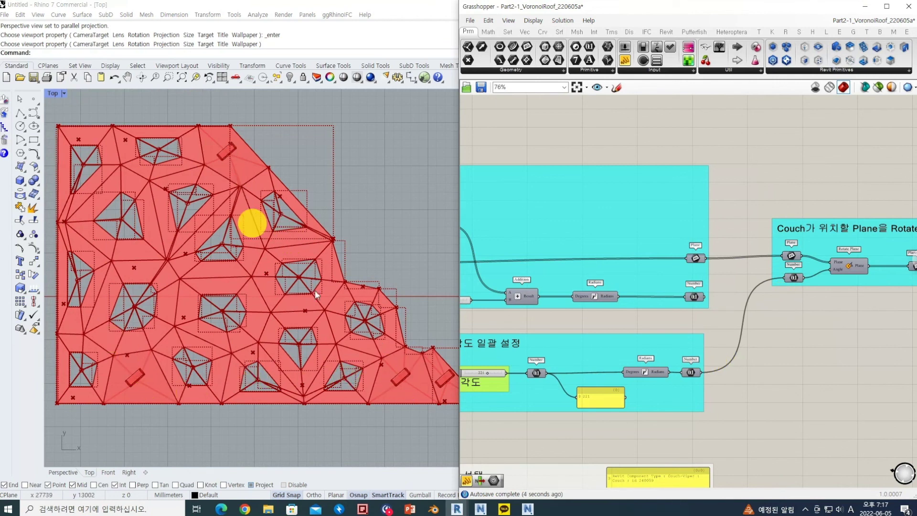
# Try several uniform couch angles, including 161 and 56, and leave the couch angle slider at 231.
pyautogui.scroll(4, 574, 372)
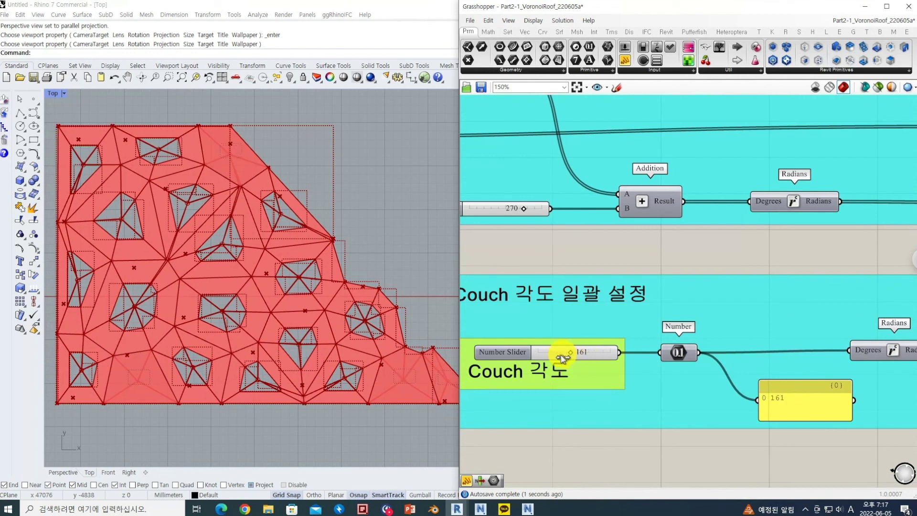
pyautogui.moveTo(562, 358); pyautogui.dragTo(560, 354)
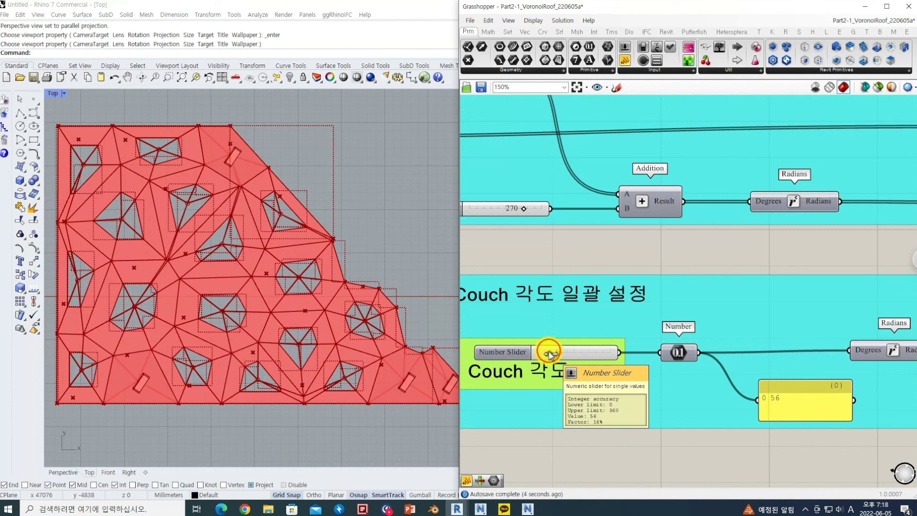
pyautogui.moveTo(550, 354); pyautogui.dragTo(541, 352)
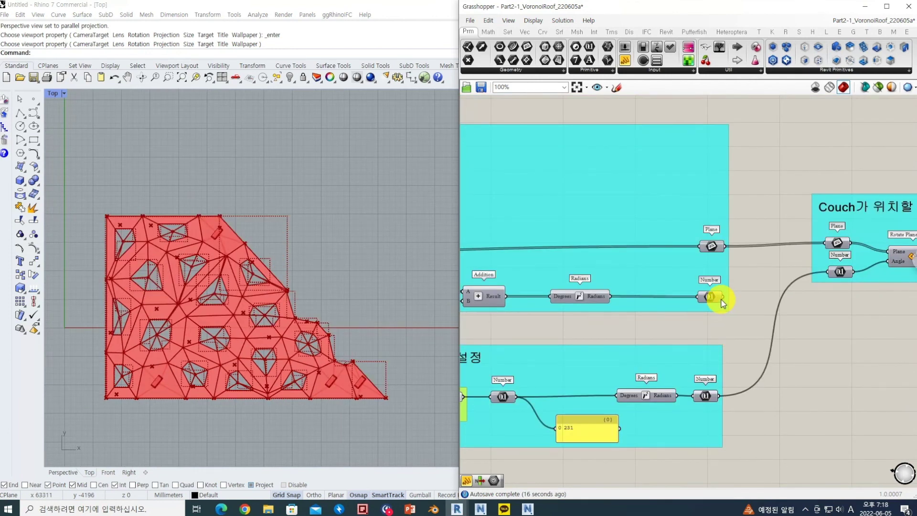
# Reconnect the centre-facing angle's Number output to the Rotate Plane group's Number input and inspect the couches in Rhino's top view.
pyautogui.moveTo(724, 297); pyautogui.dragTo(829, 272)
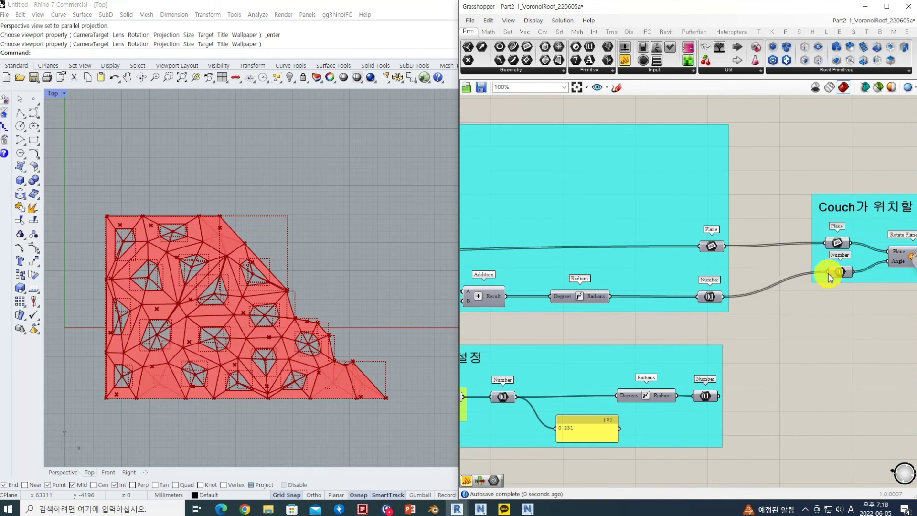
pyautogui.scroll(4, 153, 357)
pyautogui.moveTo(405, 383); pyautogui.dragTo(328, 368, button='right')
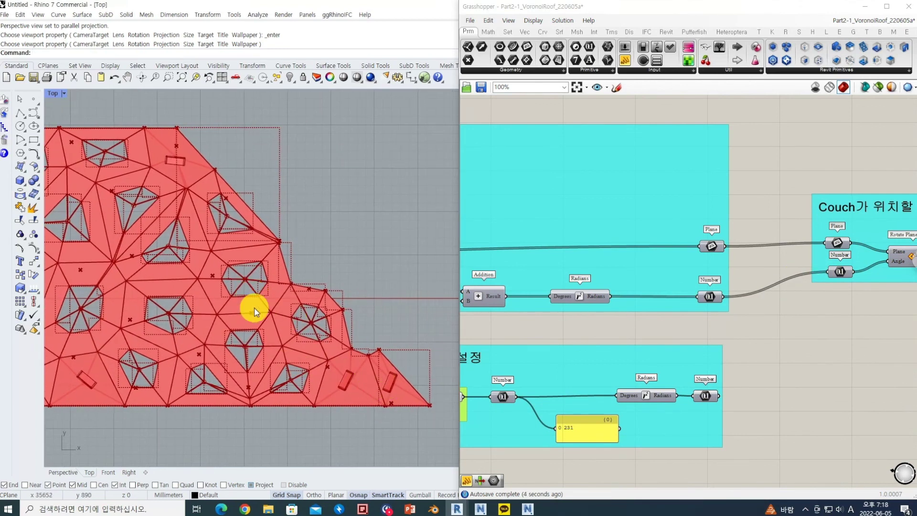
# Switch to Revit and open 3D View_Roof to review the finished roof with its railings, people and couches.
pyautogui.click(865, 6)
pyautogui.click(864, 6)
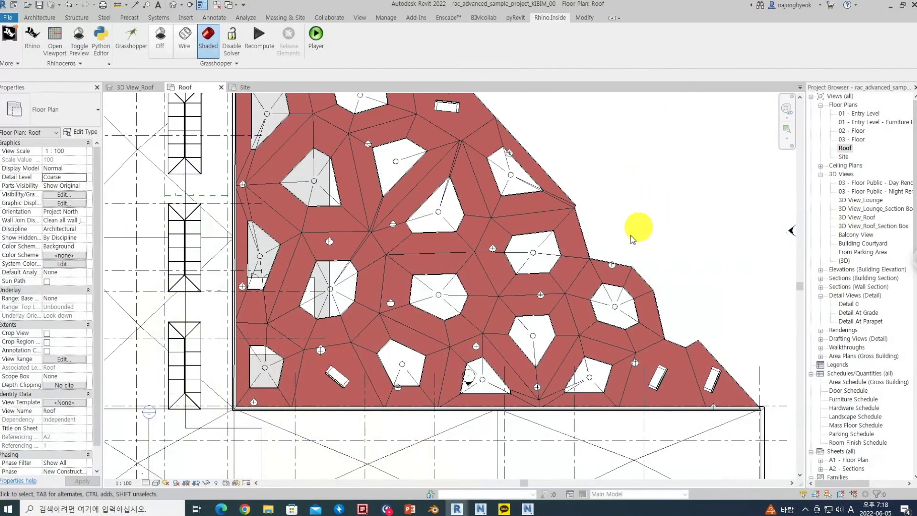
pyautogui.doubleClick(871, 219)
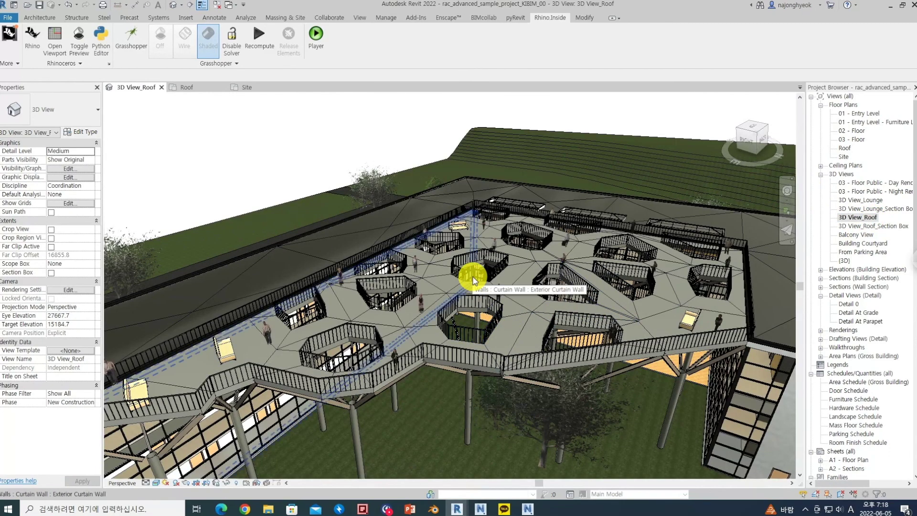
pyautogui.scroll(-5, 472, 280)
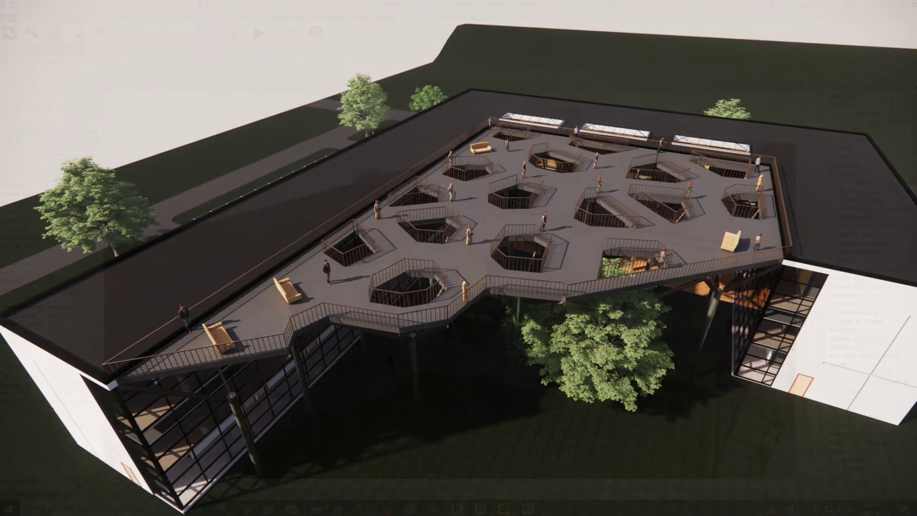